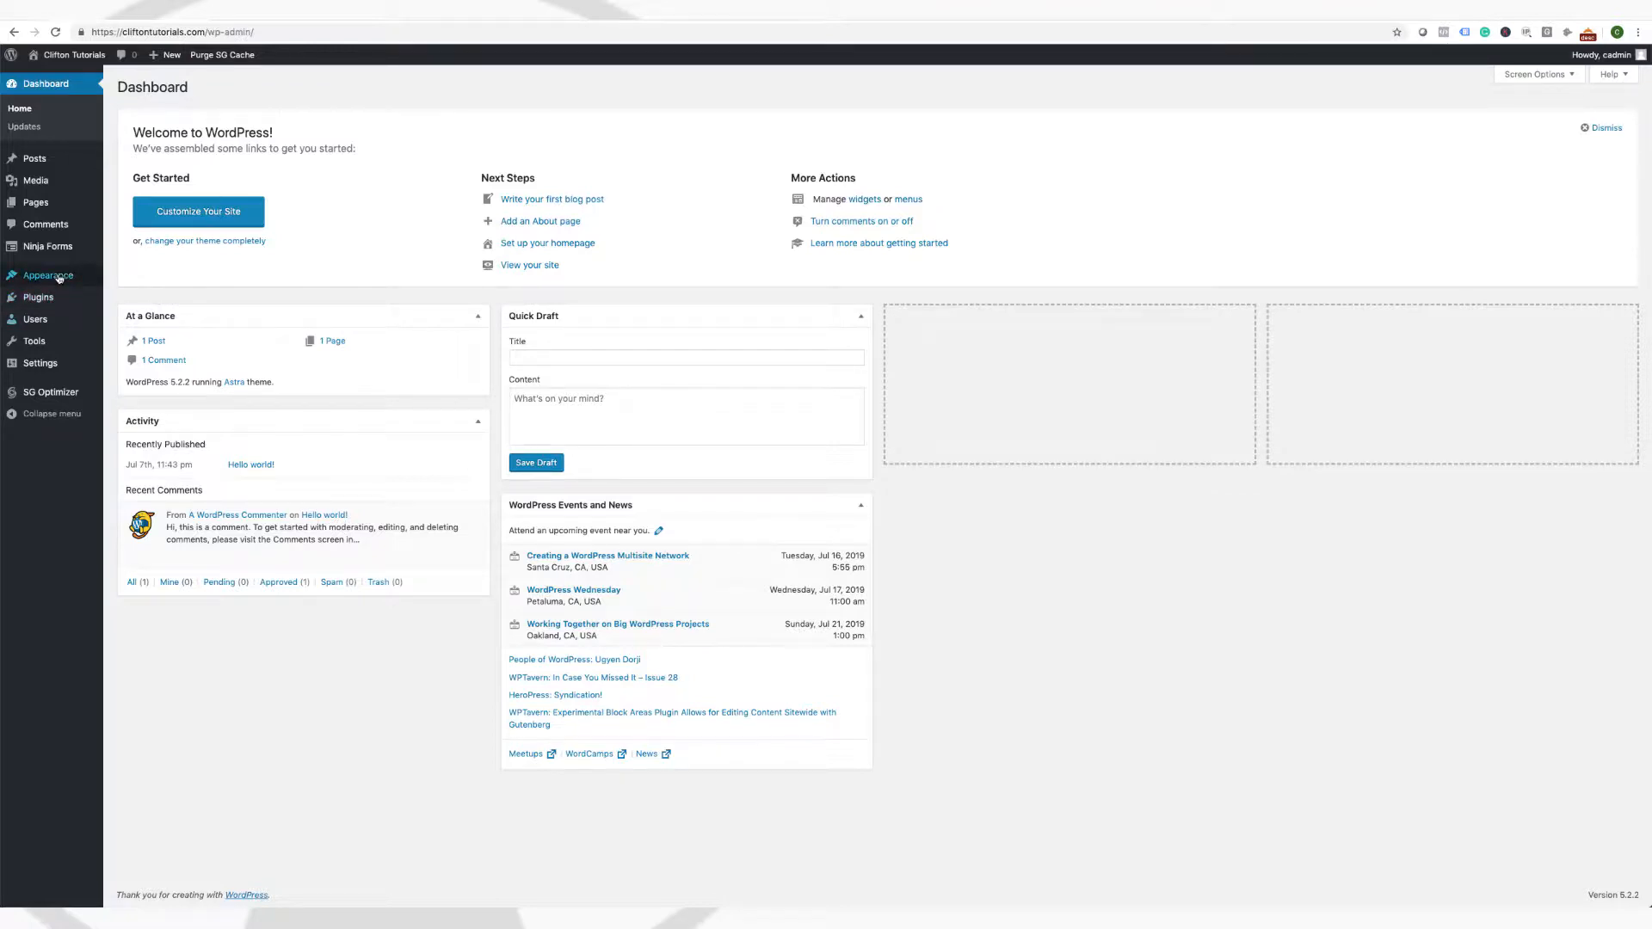
Search the directory of new themes for Astra
{"action": "mouse_move", "coordinate": [57, 275]}
{"action": "left_click", "coordinate": [118, 278]}
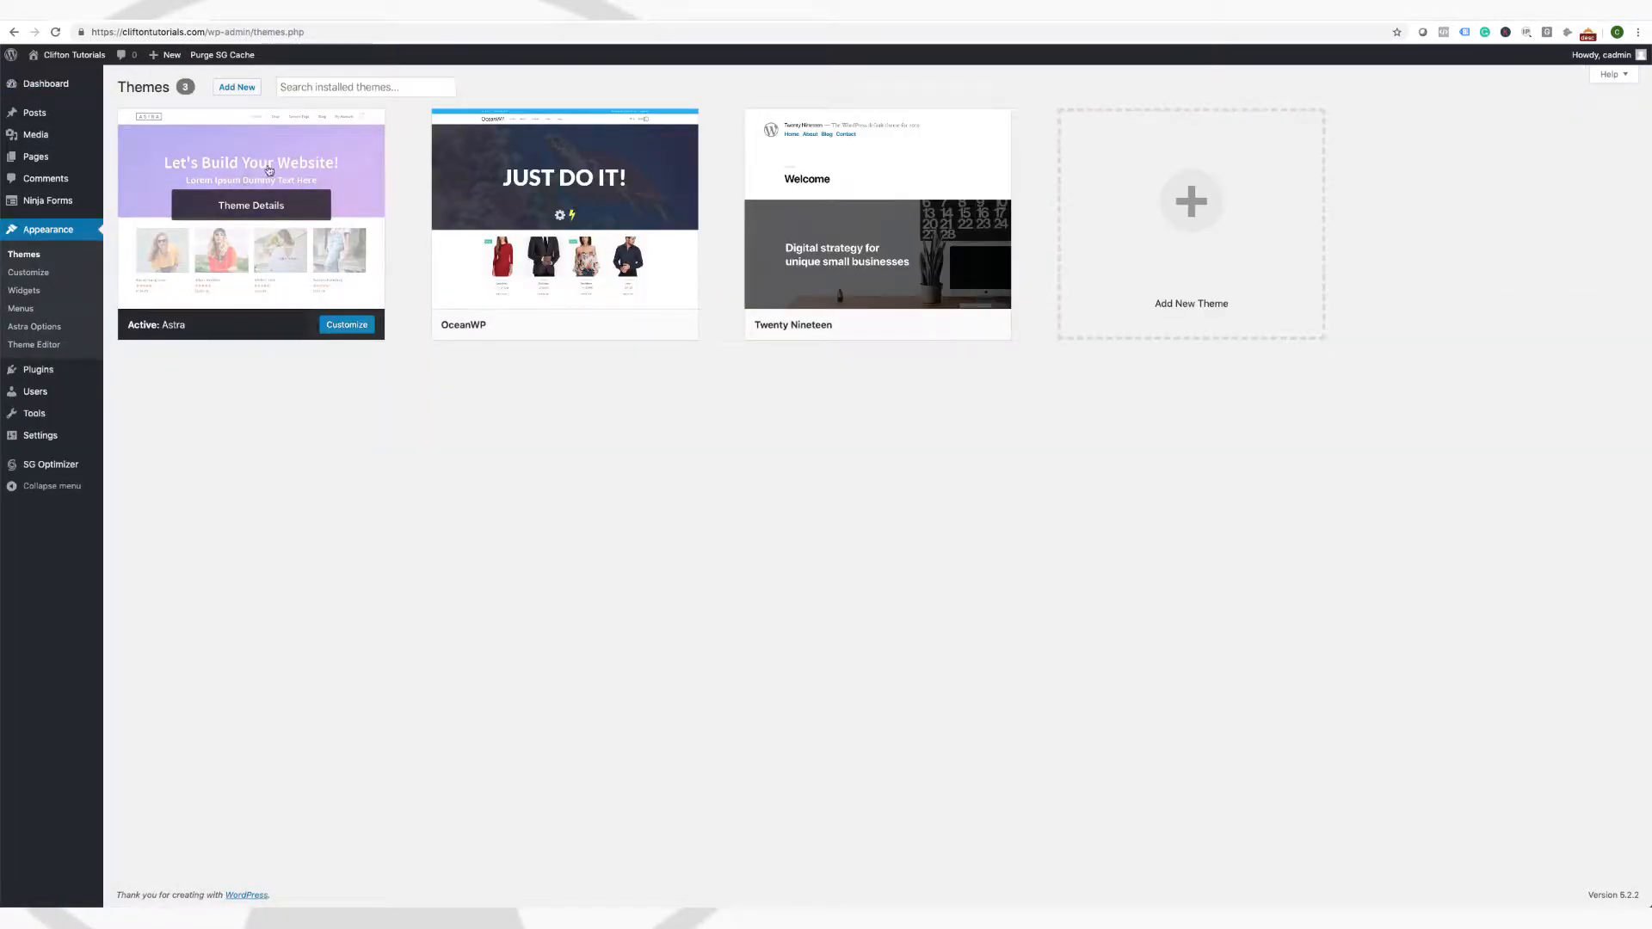
{"action": "left_click", "coordinate": [236, 87]}
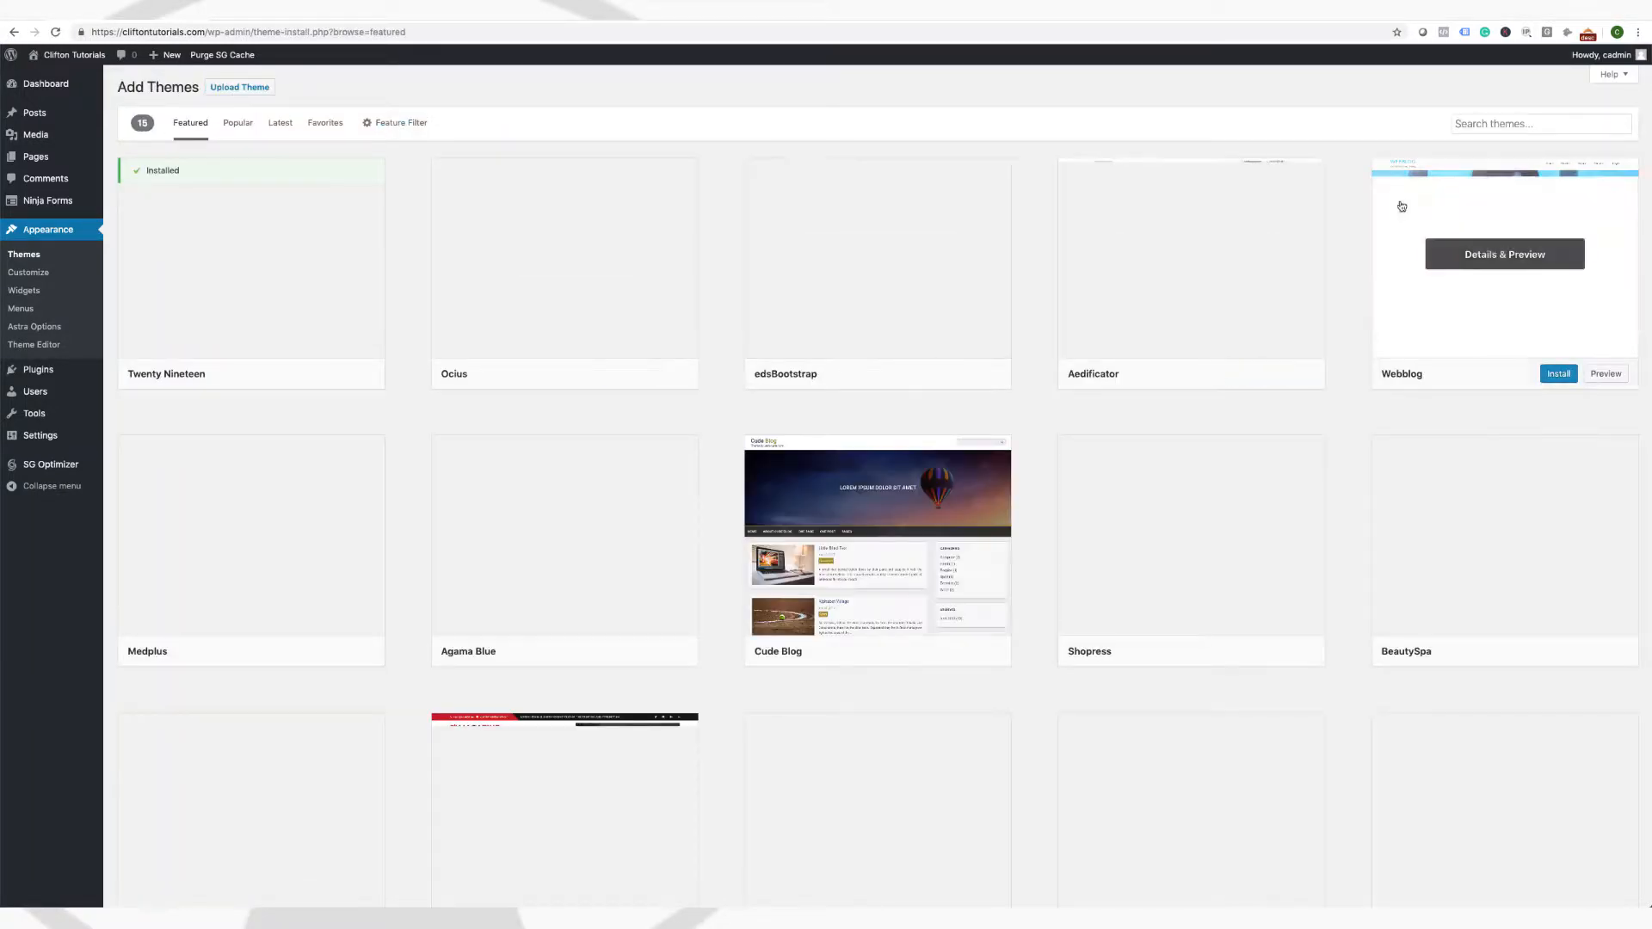
{"action": "left_click", "coordinate": [1510, 127]}
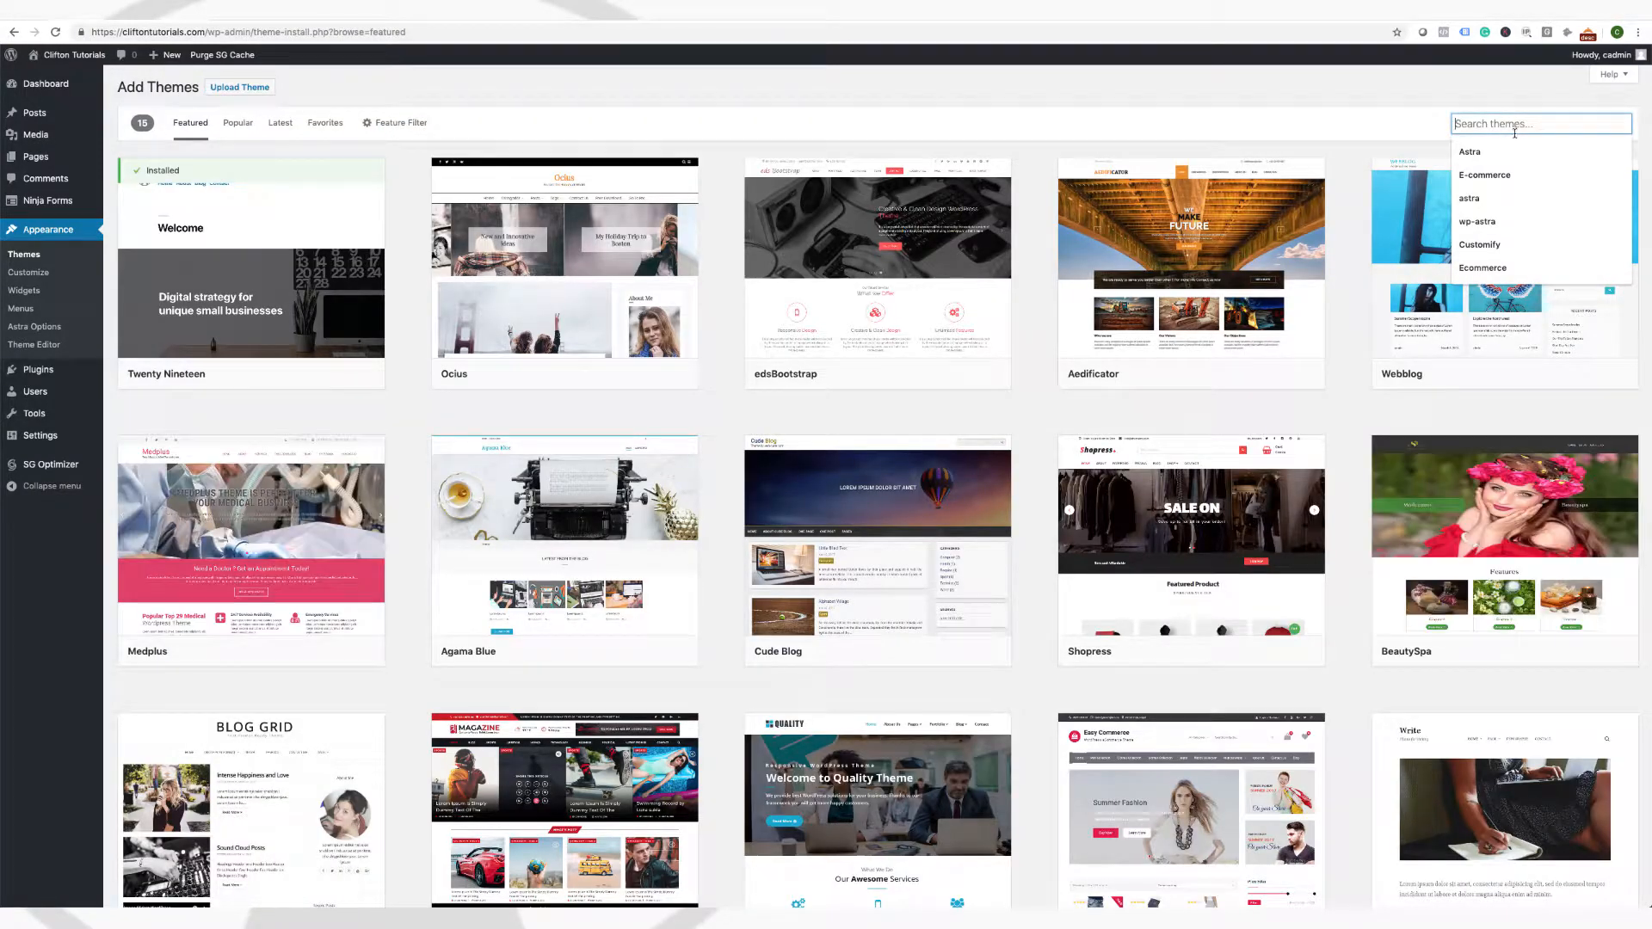
{"action": "left_click", "coordinate": [1508, 152]}
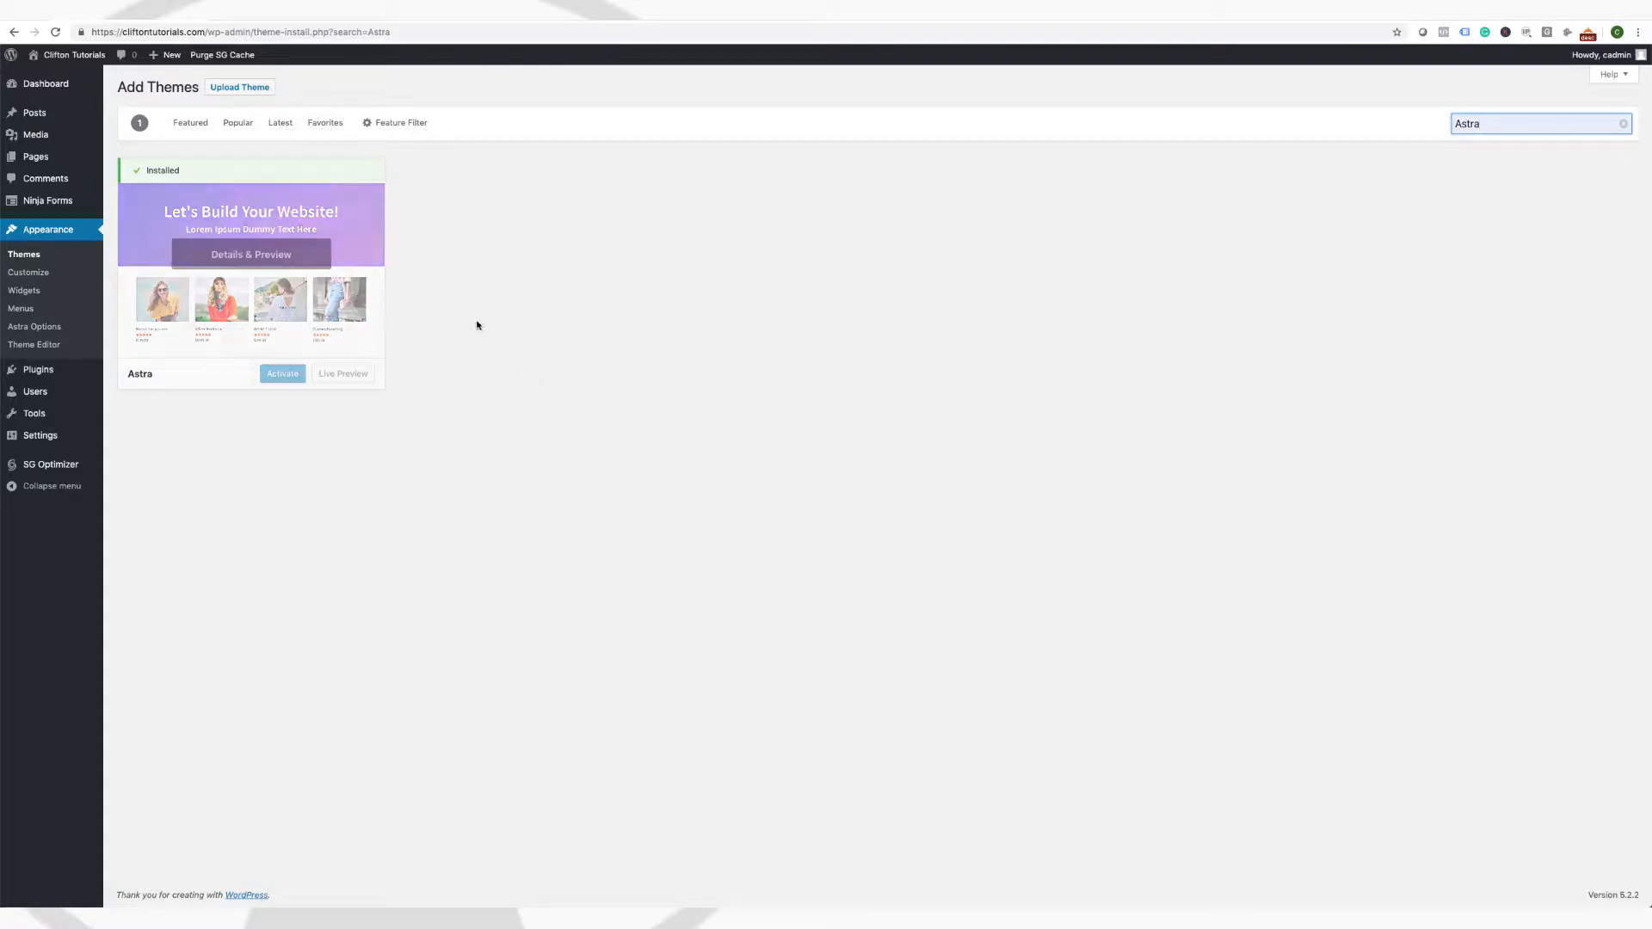
Install the starter site importer plugin from the Astra options and choose Elementor as the page builder
{"action": "left_click", "coordinate": [74, 87]}
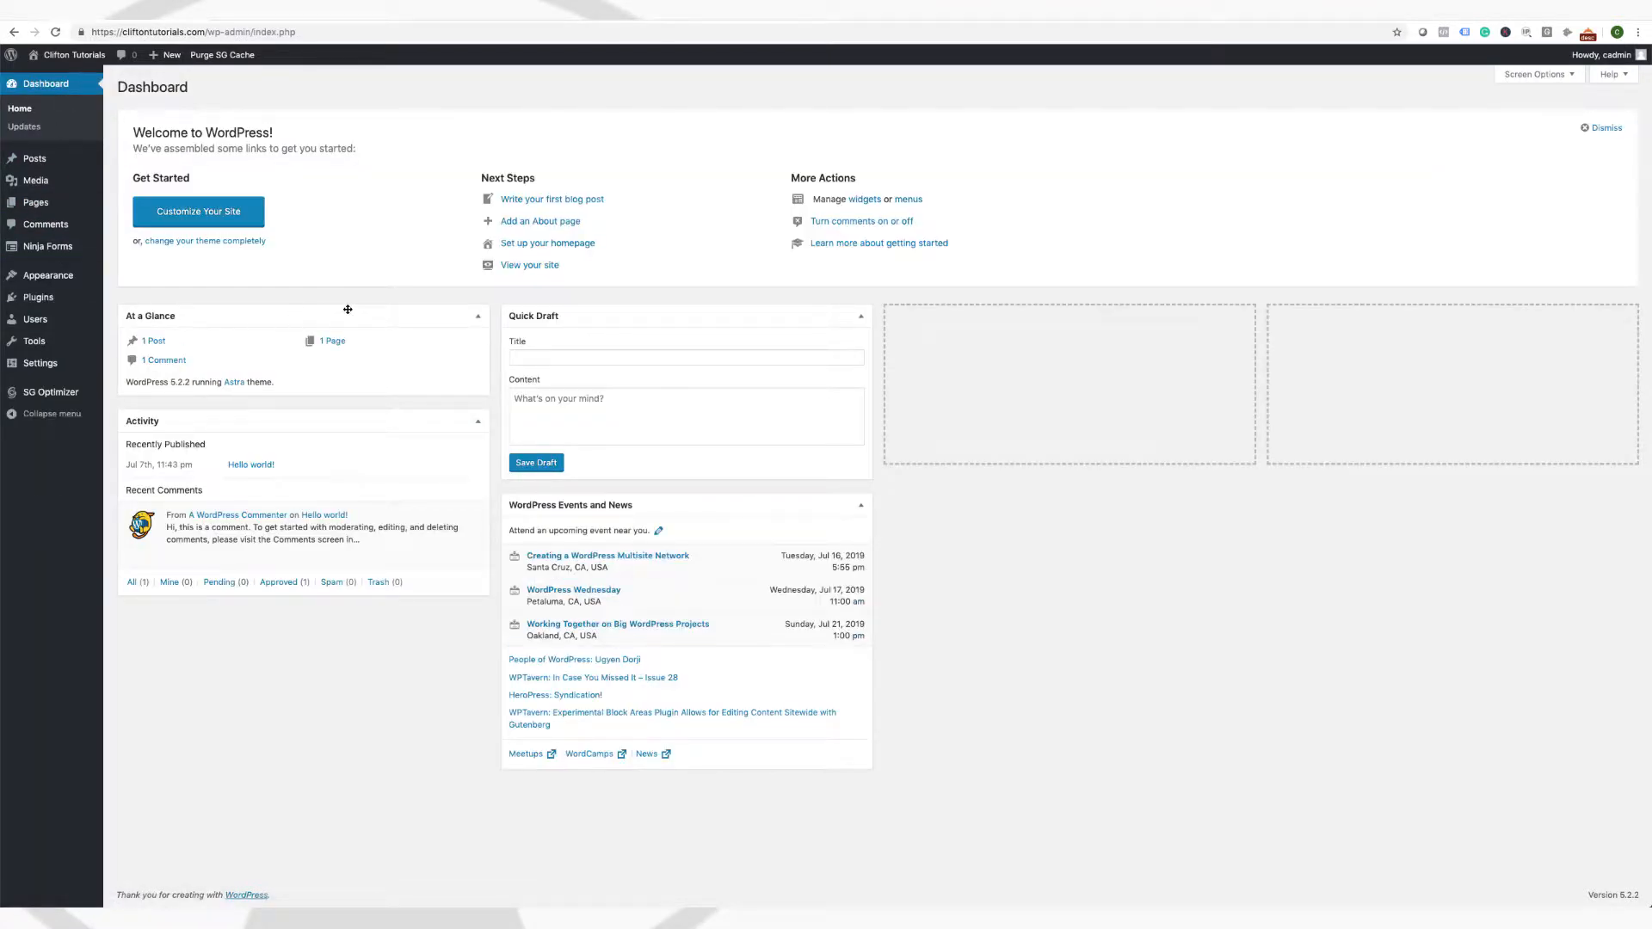
{"action": "mouse_move", "coordinate": [100, 283]}
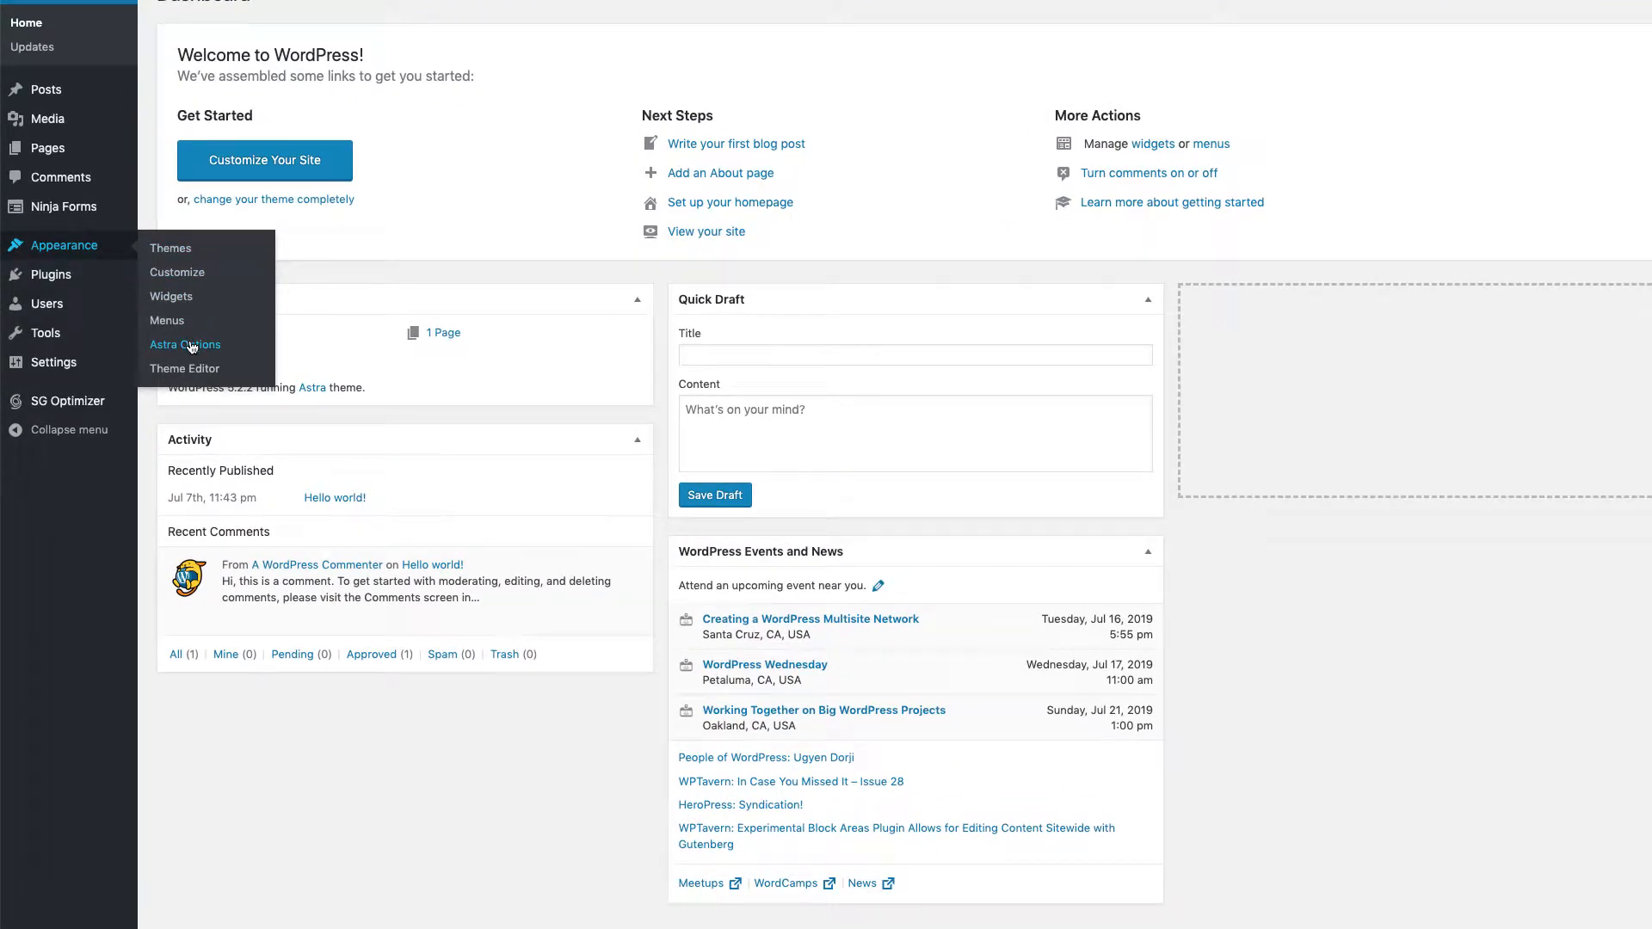
{"action": "left_click", "coordinate": [186, 344]}
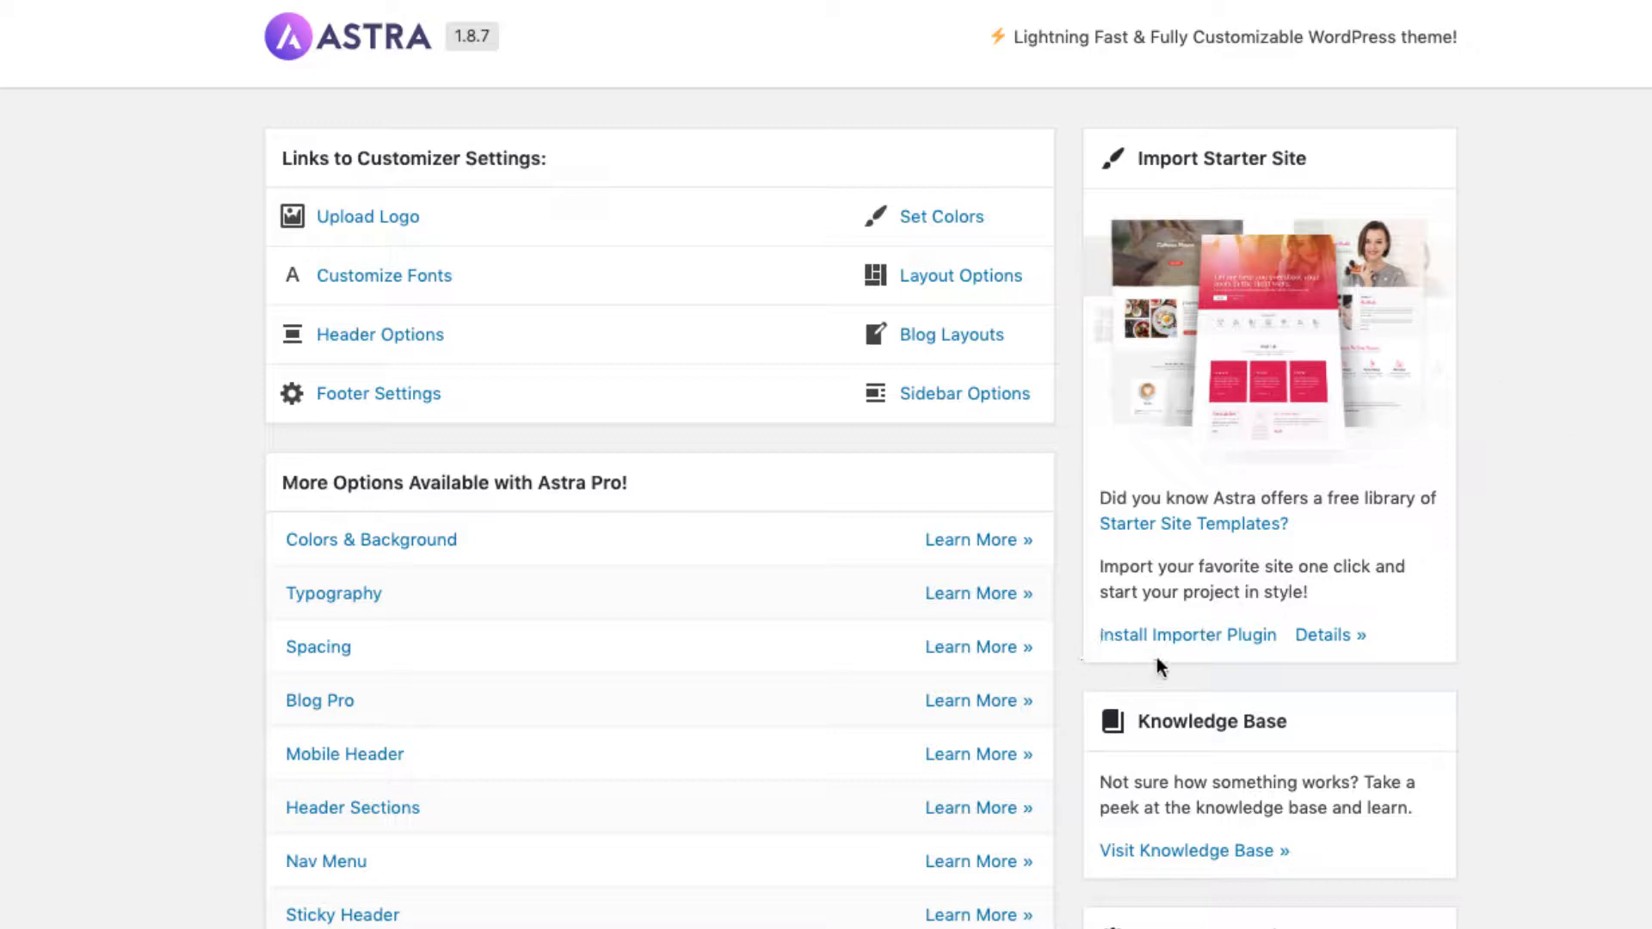
{"action": "left_click", "coordinate": [1206, 638]}
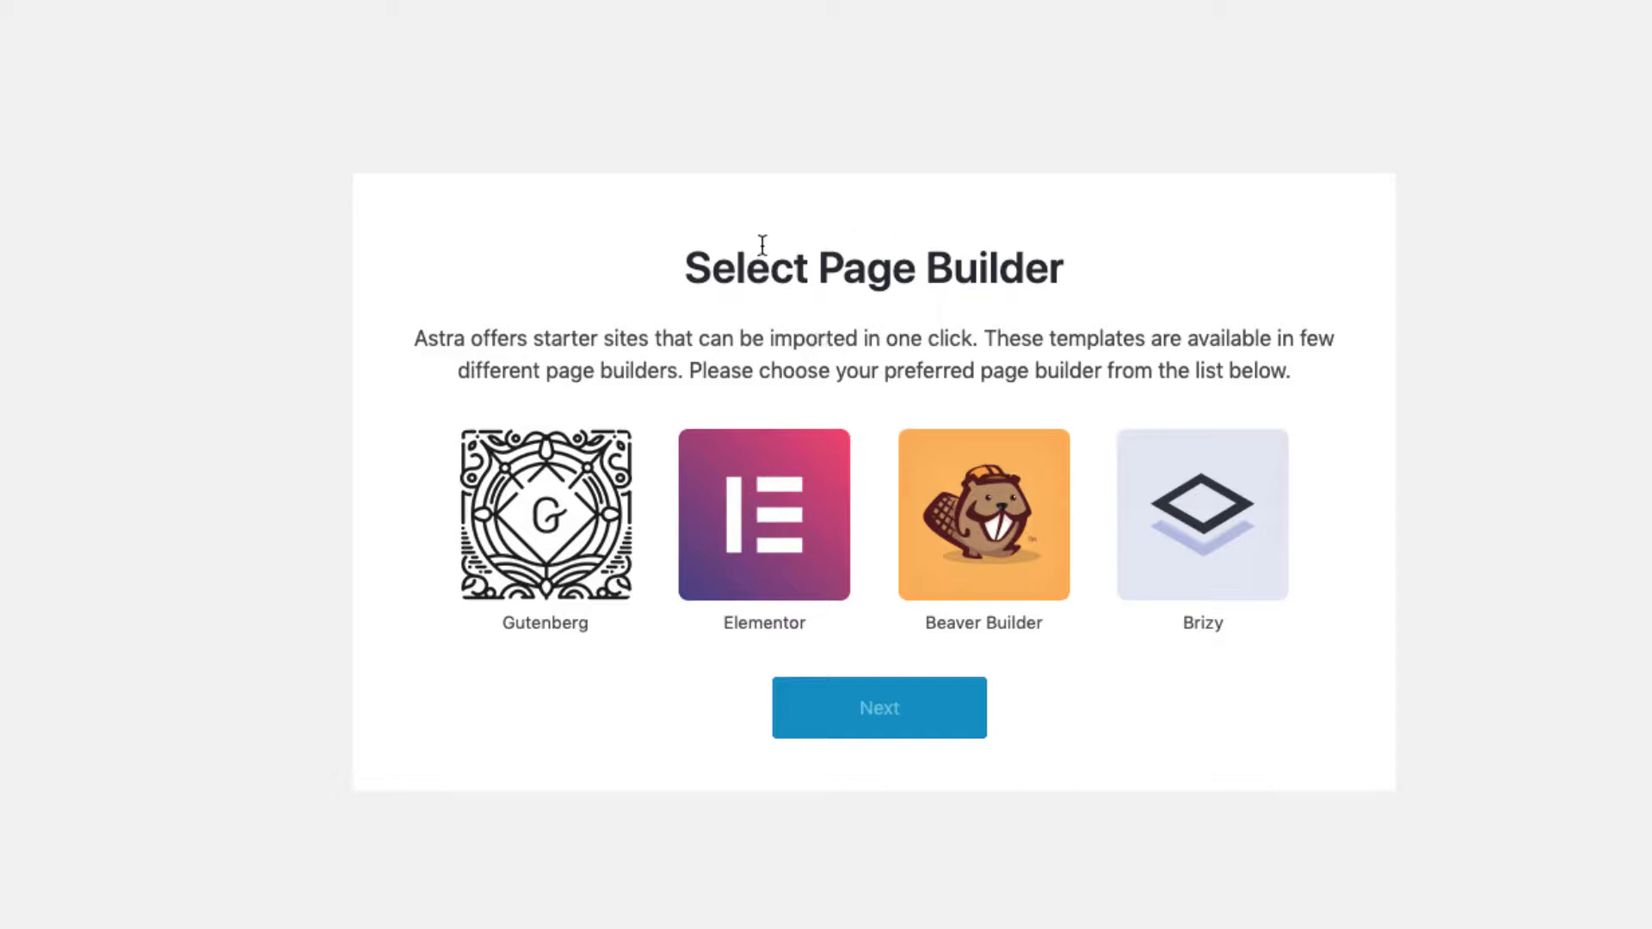
{"action": "left_click", "coordinate": [754, 540]}
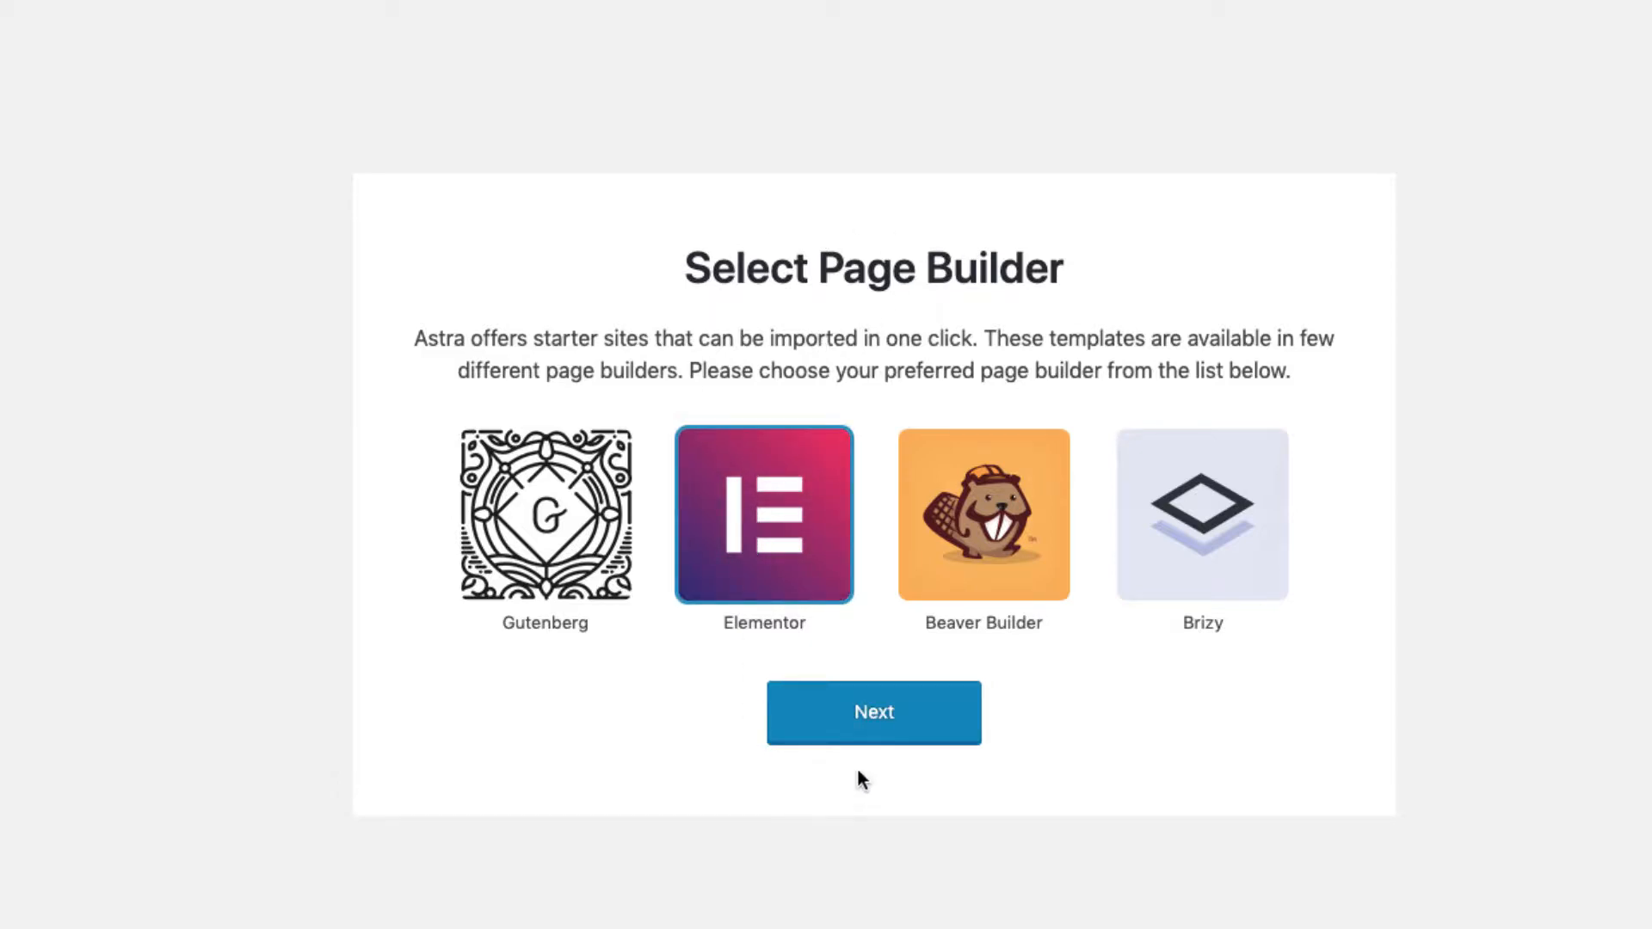
{"action": "left_click", "coordinate": [895, 413]}
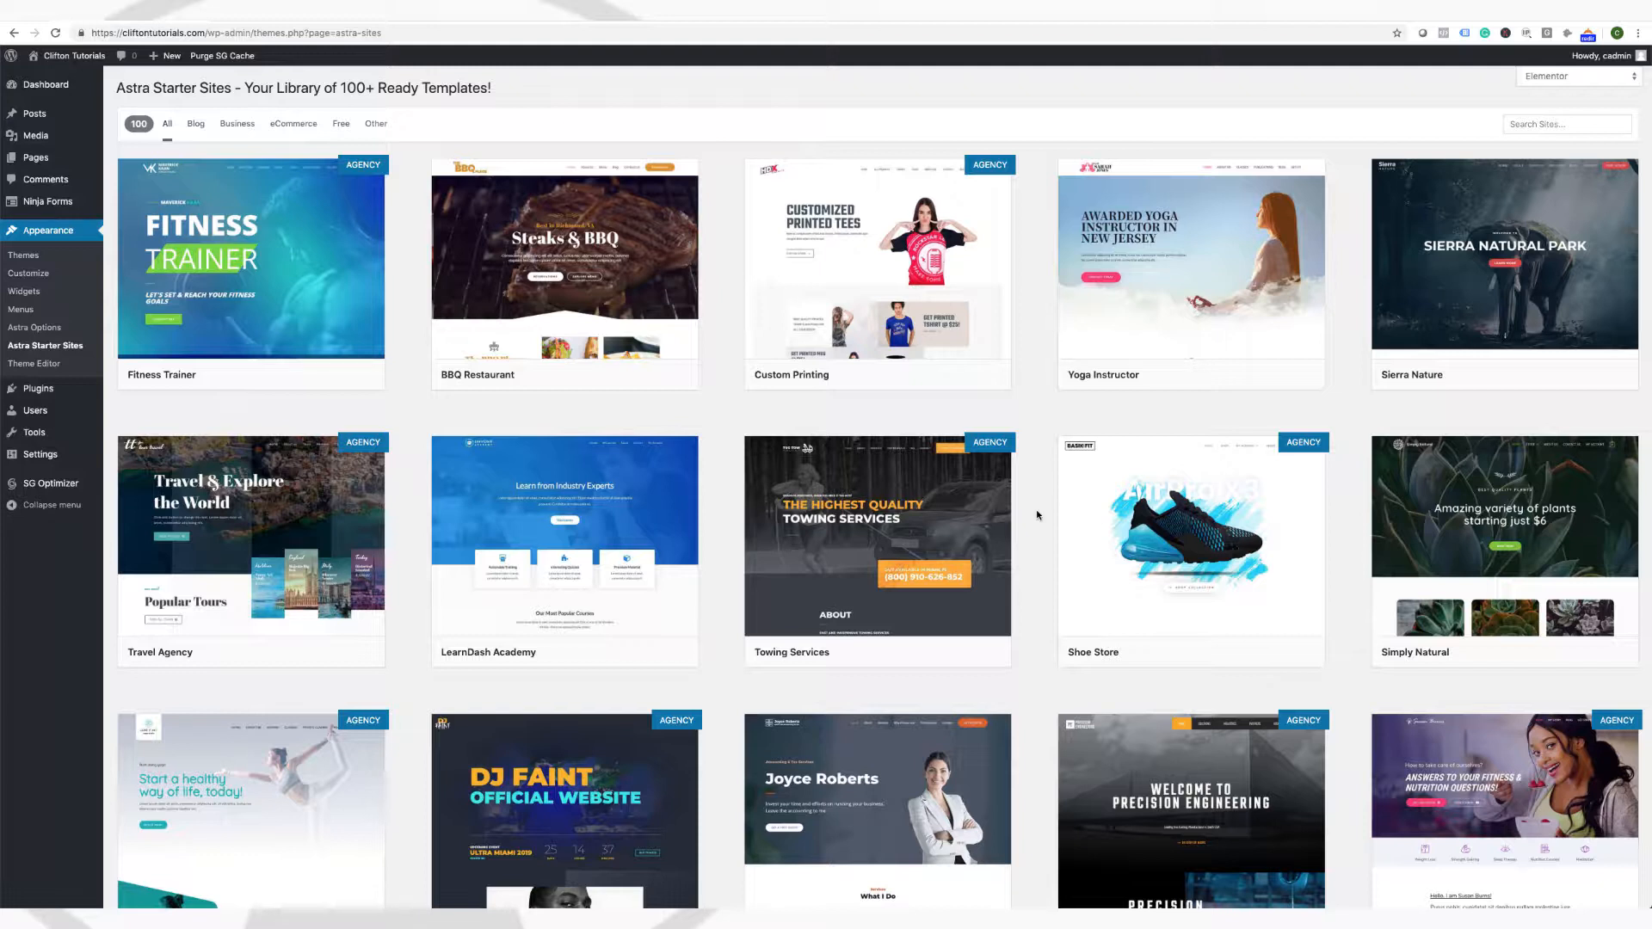
Browse the Astra Starter Sites library, comparing the templates marked Agency with the unmarked ones
{"action": "scroll", "coordinate": [1038, 515], "scroll_direction": "down", "scroll_amount": 1}
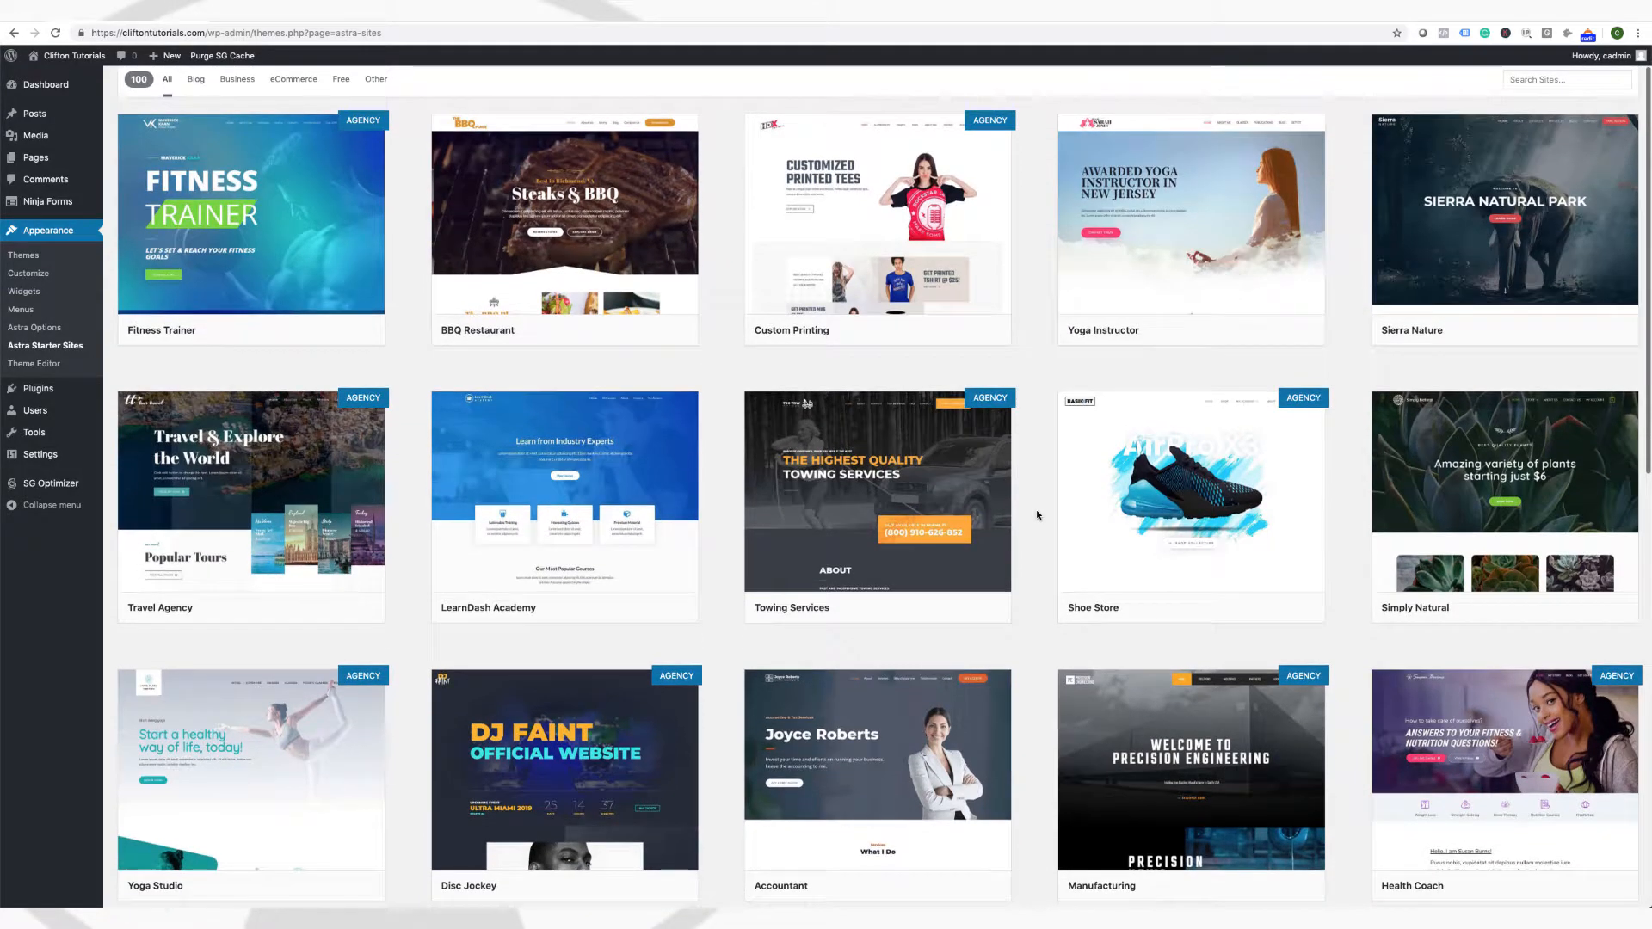
{"action": "scroll", "coordinate": [1038, 515], "scroll_direction": "down", "scroll_amount": 4}
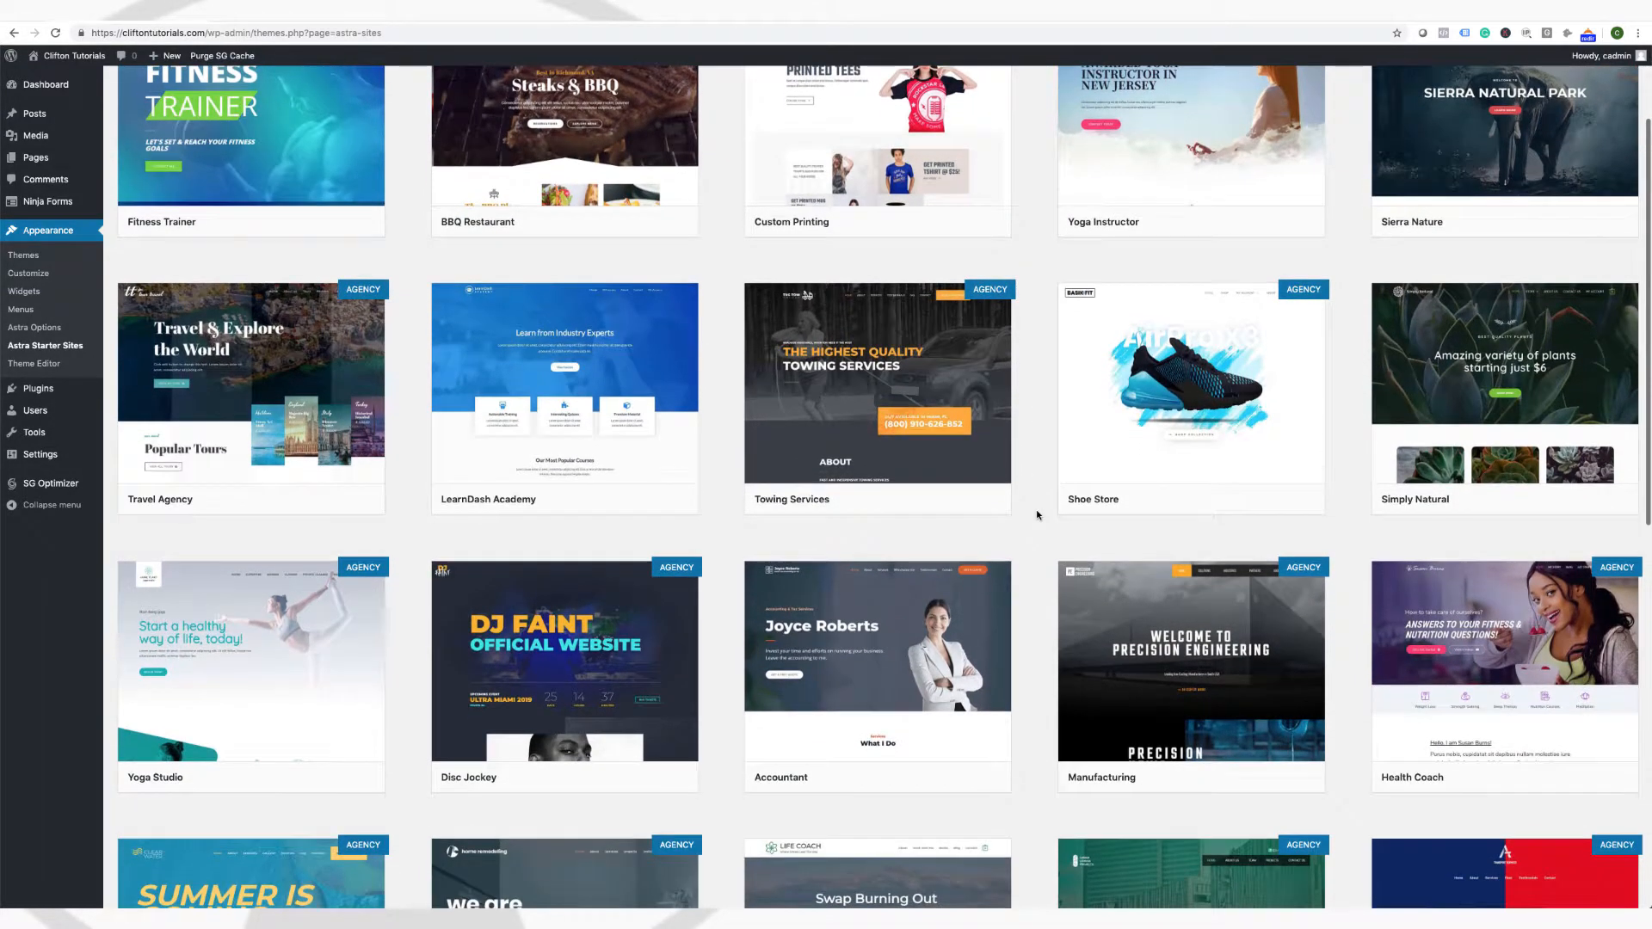
{"action": "scroll", "coordinate": [1038, 516], "scroll_direction": "down", "scroll_amount": 5}
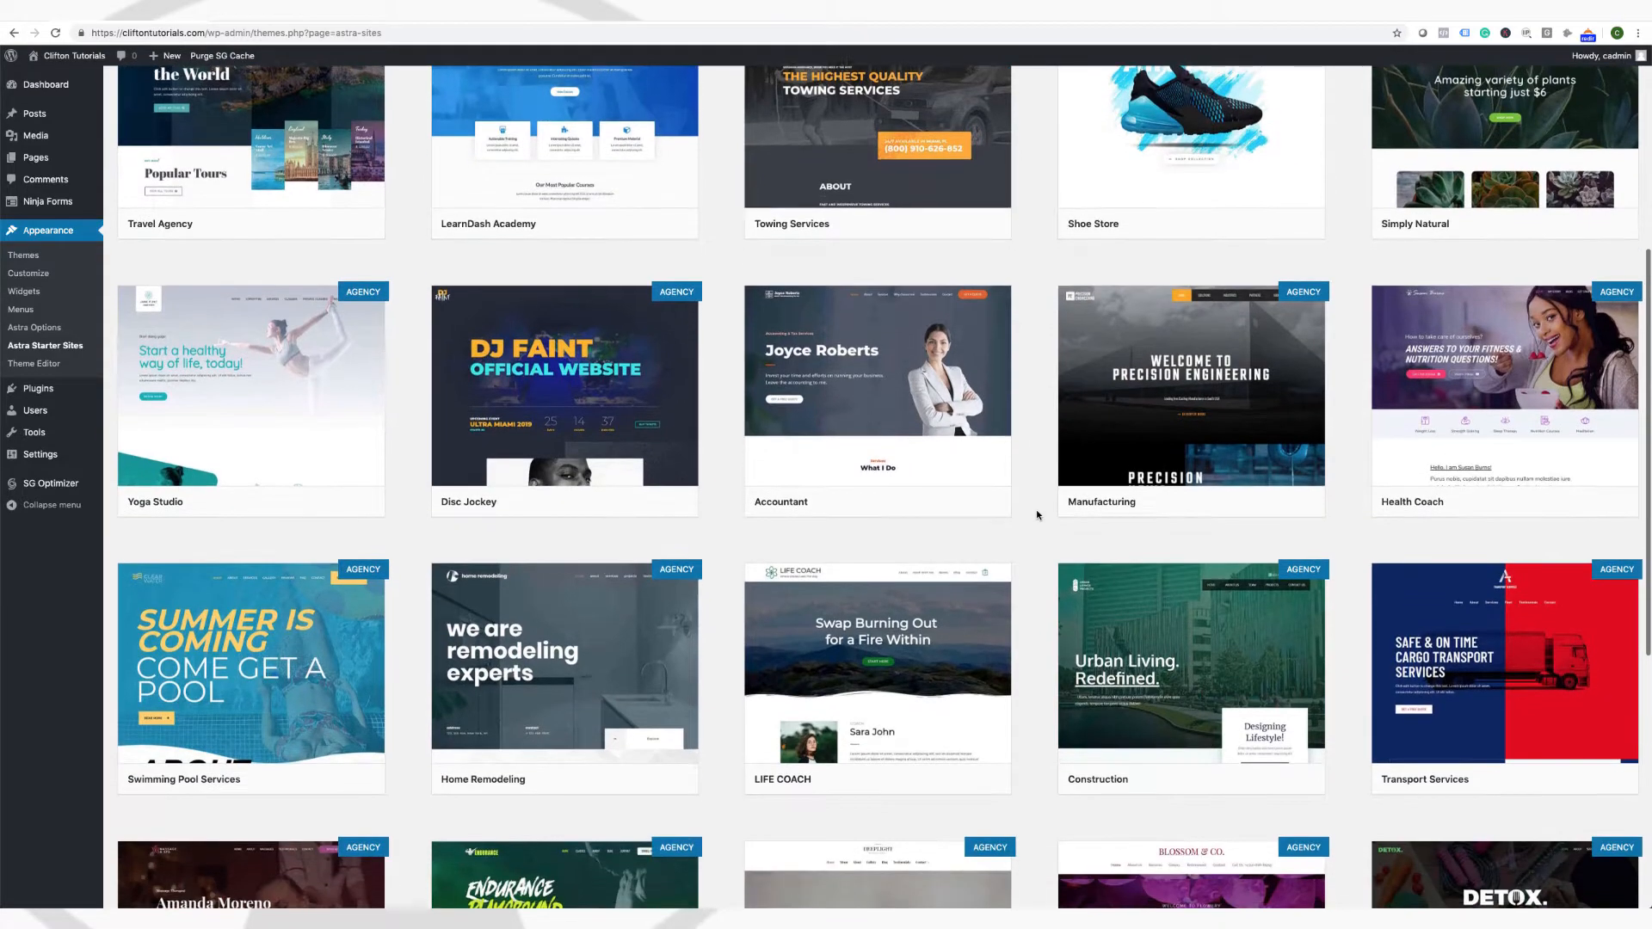
{"action": "scroll", "coordinate": [1037, 514], "scroll_direction": "down", "scroll_amount": 1}
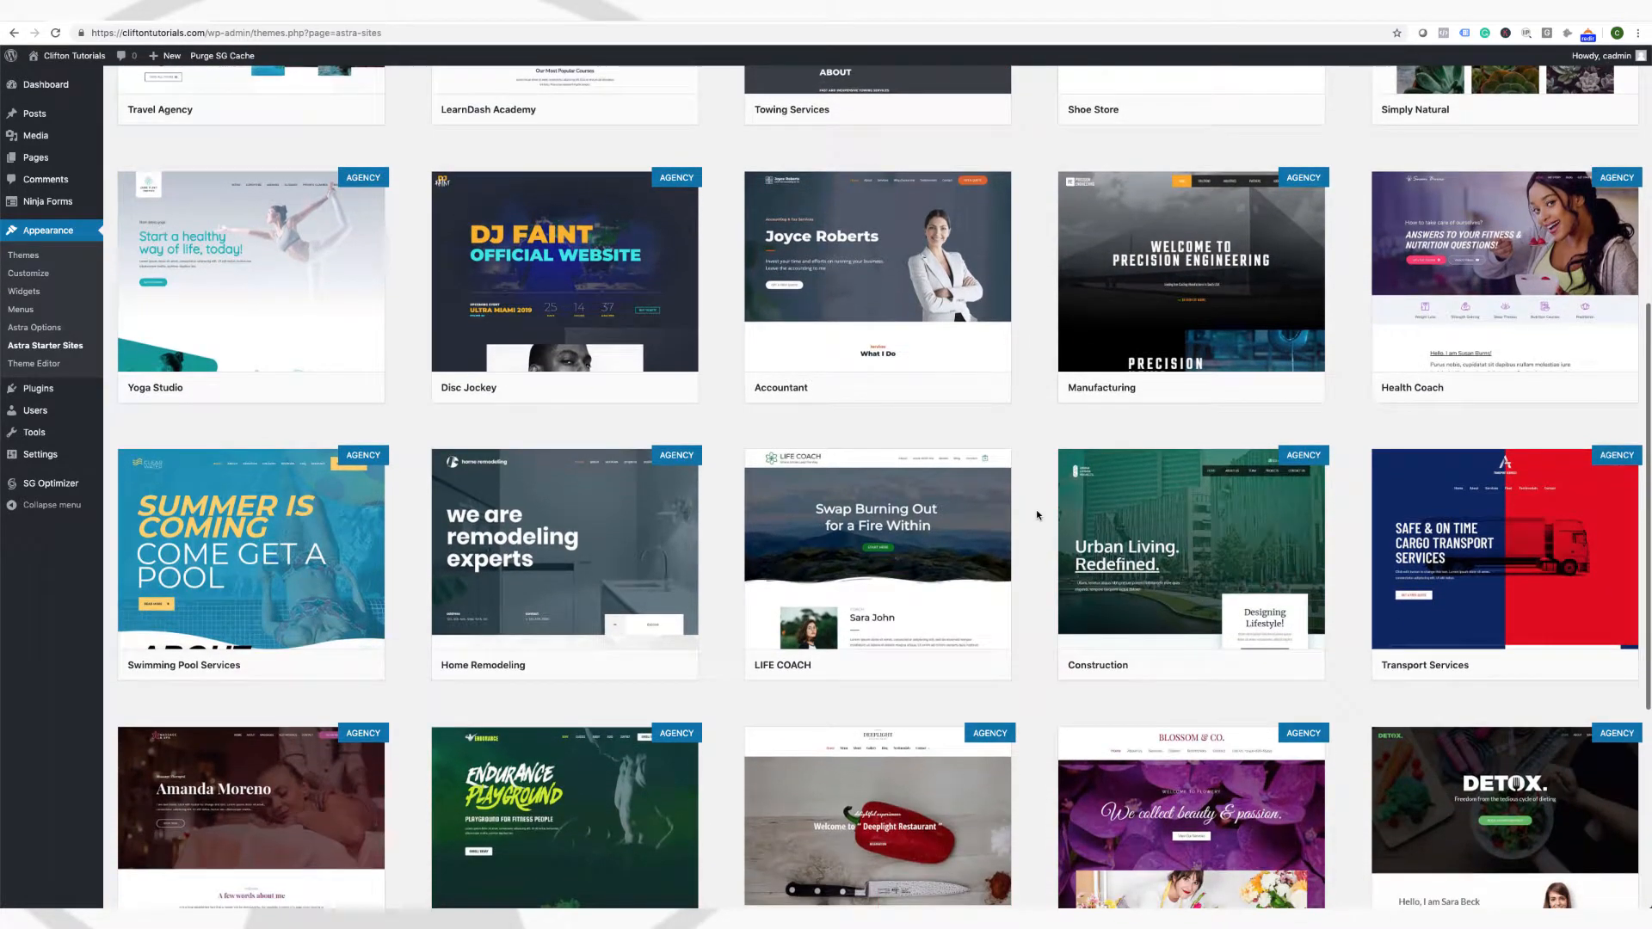
{"action": "scroll", "coordinate": [1038, 516], "scroll_direction": "up", "scroll_amount": 4}
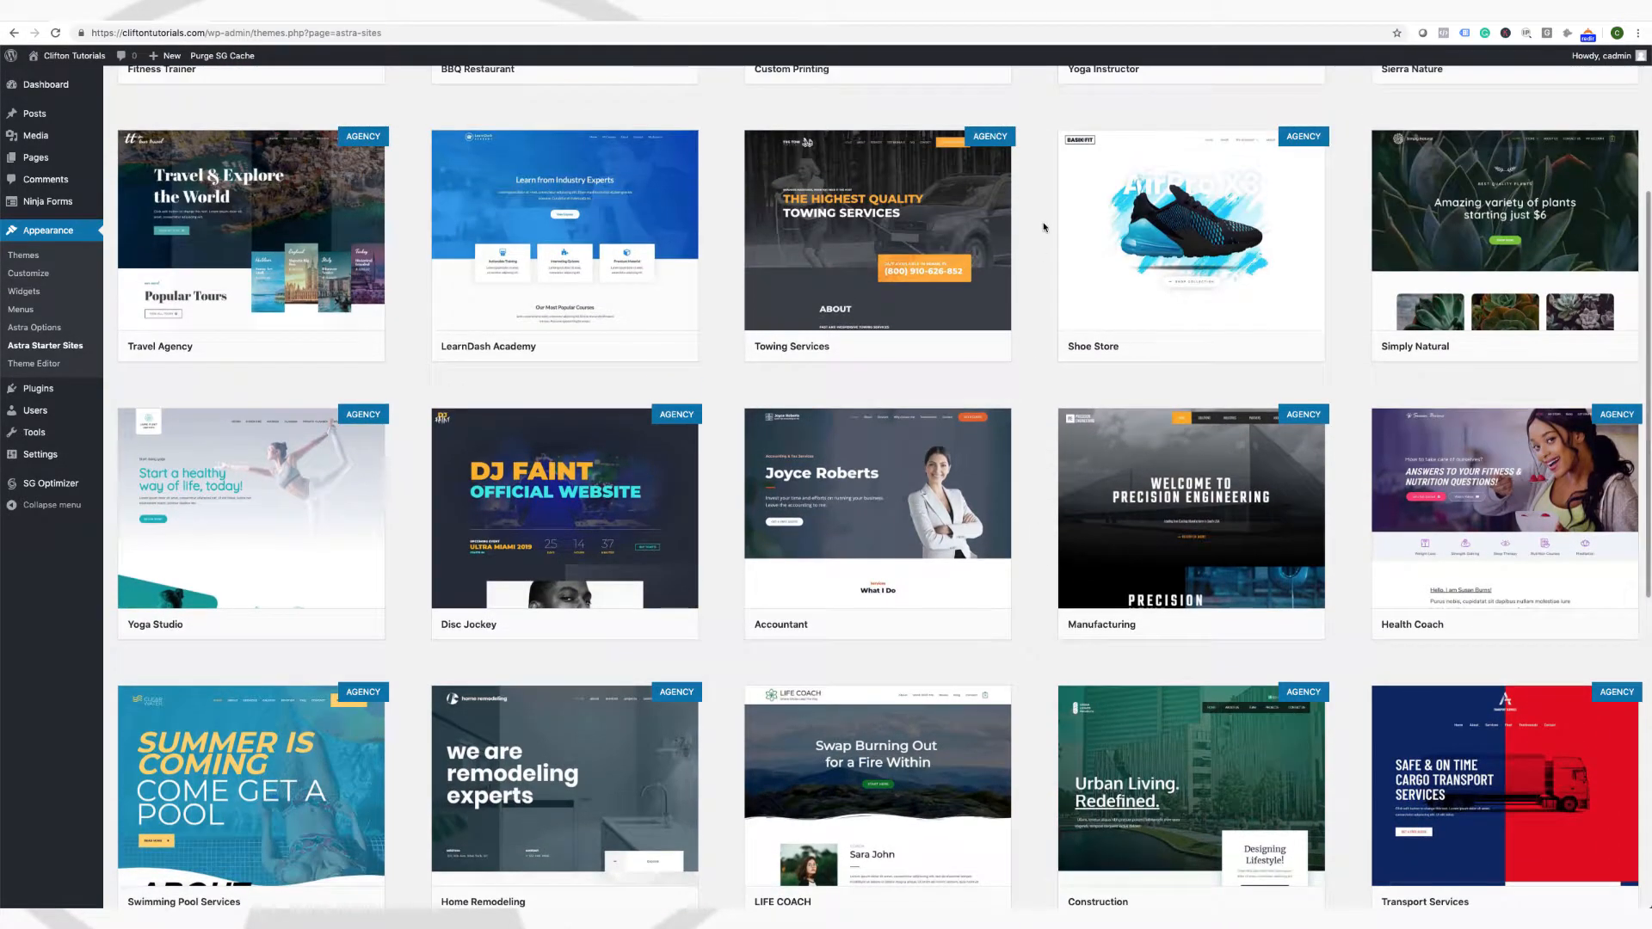
{"action": "mouse_move", "coordinate": [987, 152]}
{"action": "mouse_move", "coordinate": [1302, 155]}
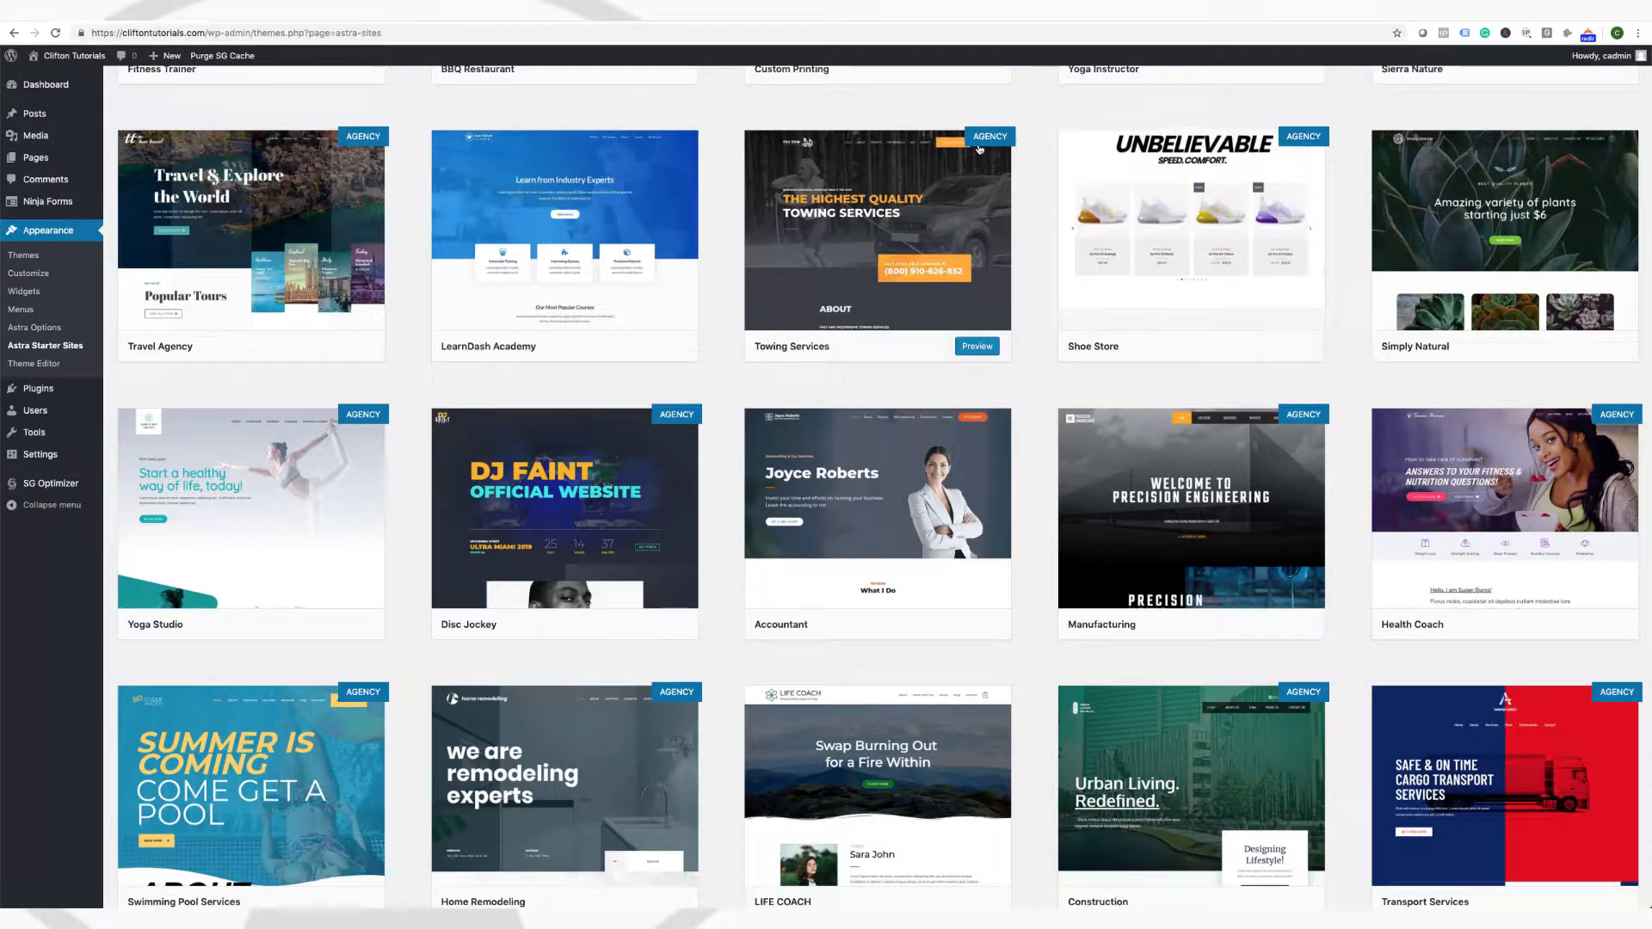
{"action": "scroll", "coordinate": [1035, 187], "scroll_direction": "up", "scroll_amount": 4}
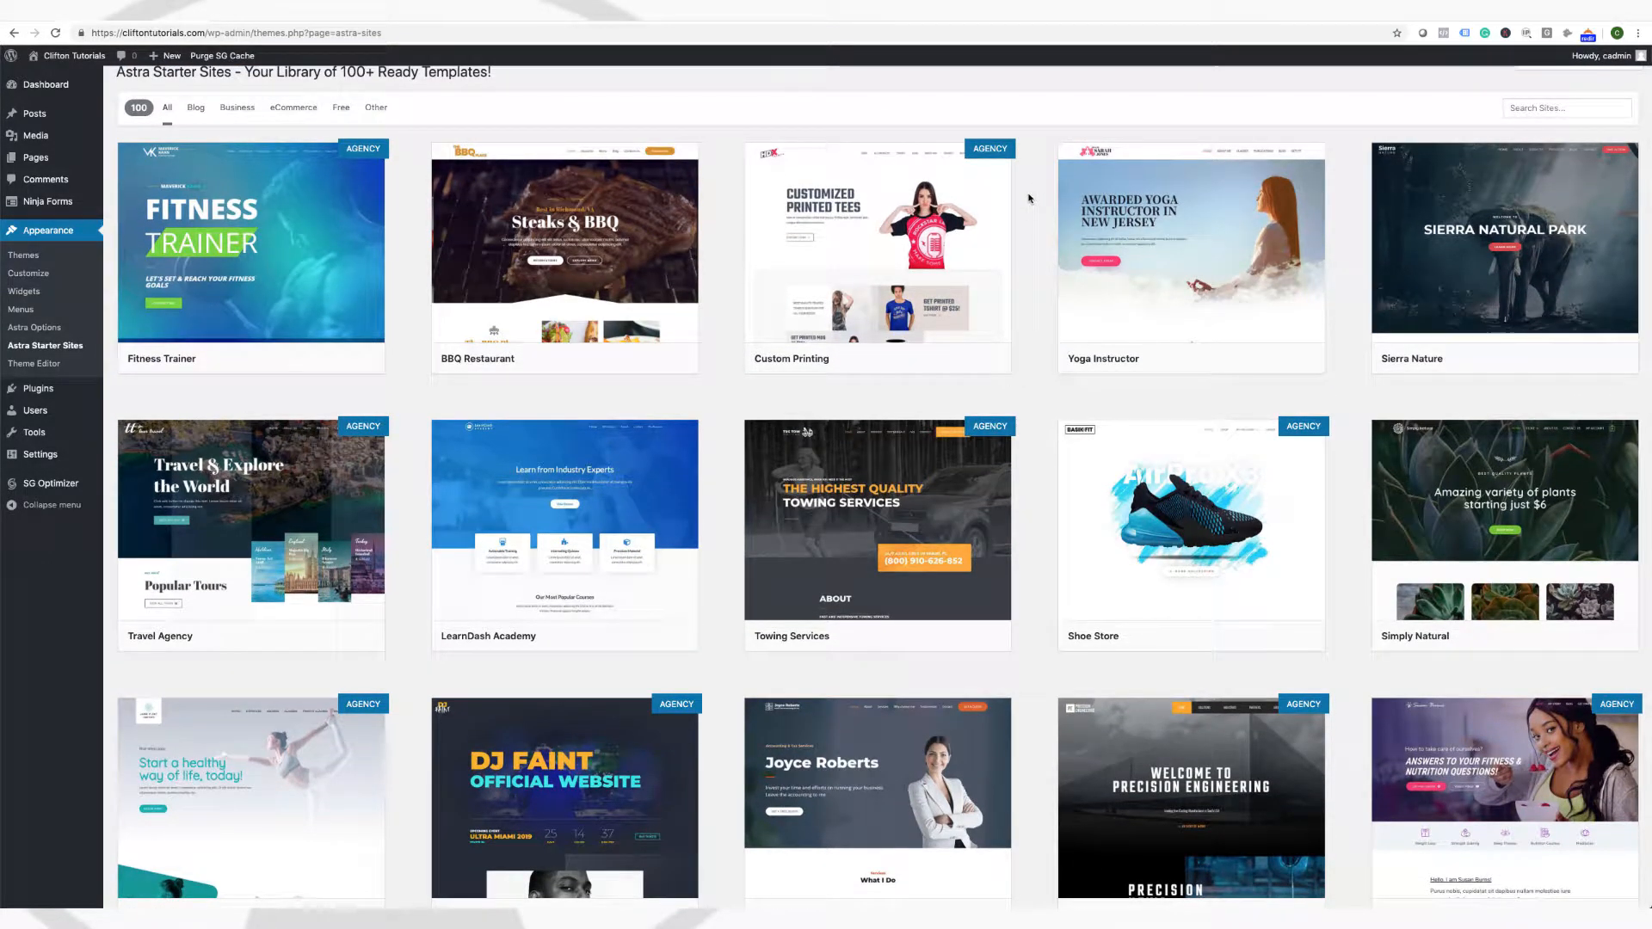
{"action": "scroll", "coordinate": [1021, 252], "scroll_direction": "down", "scroll_amount": 3}
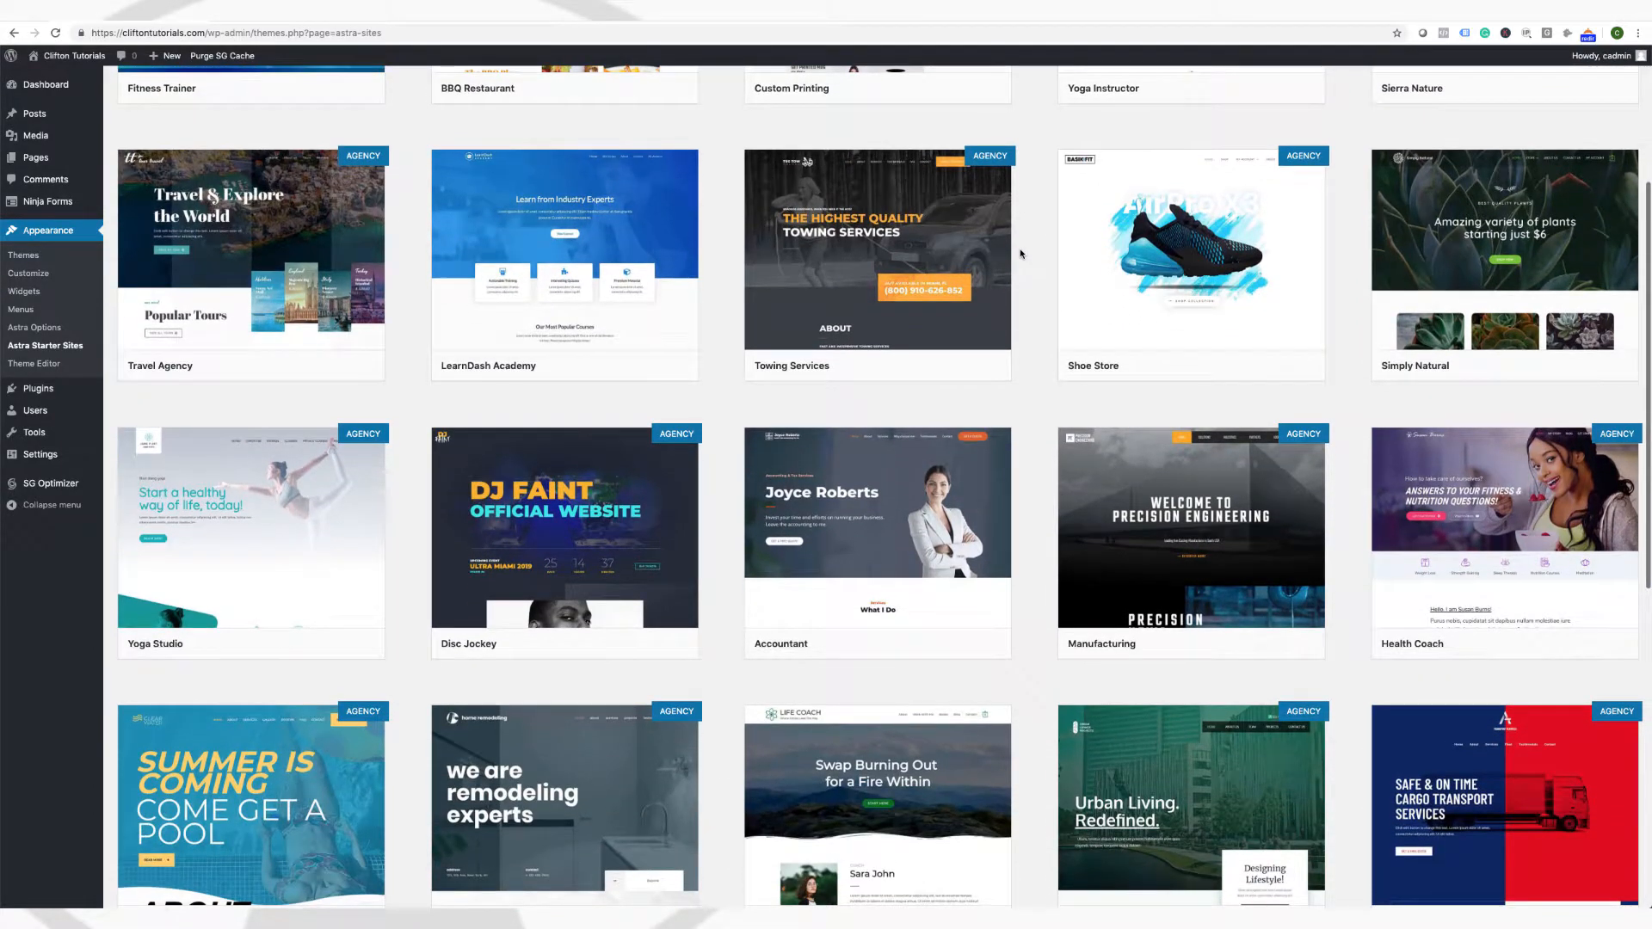
{"action": "scroll", "coordinate": [1022, 254], "scroll_direction": "down", "scroll_amount": 3}
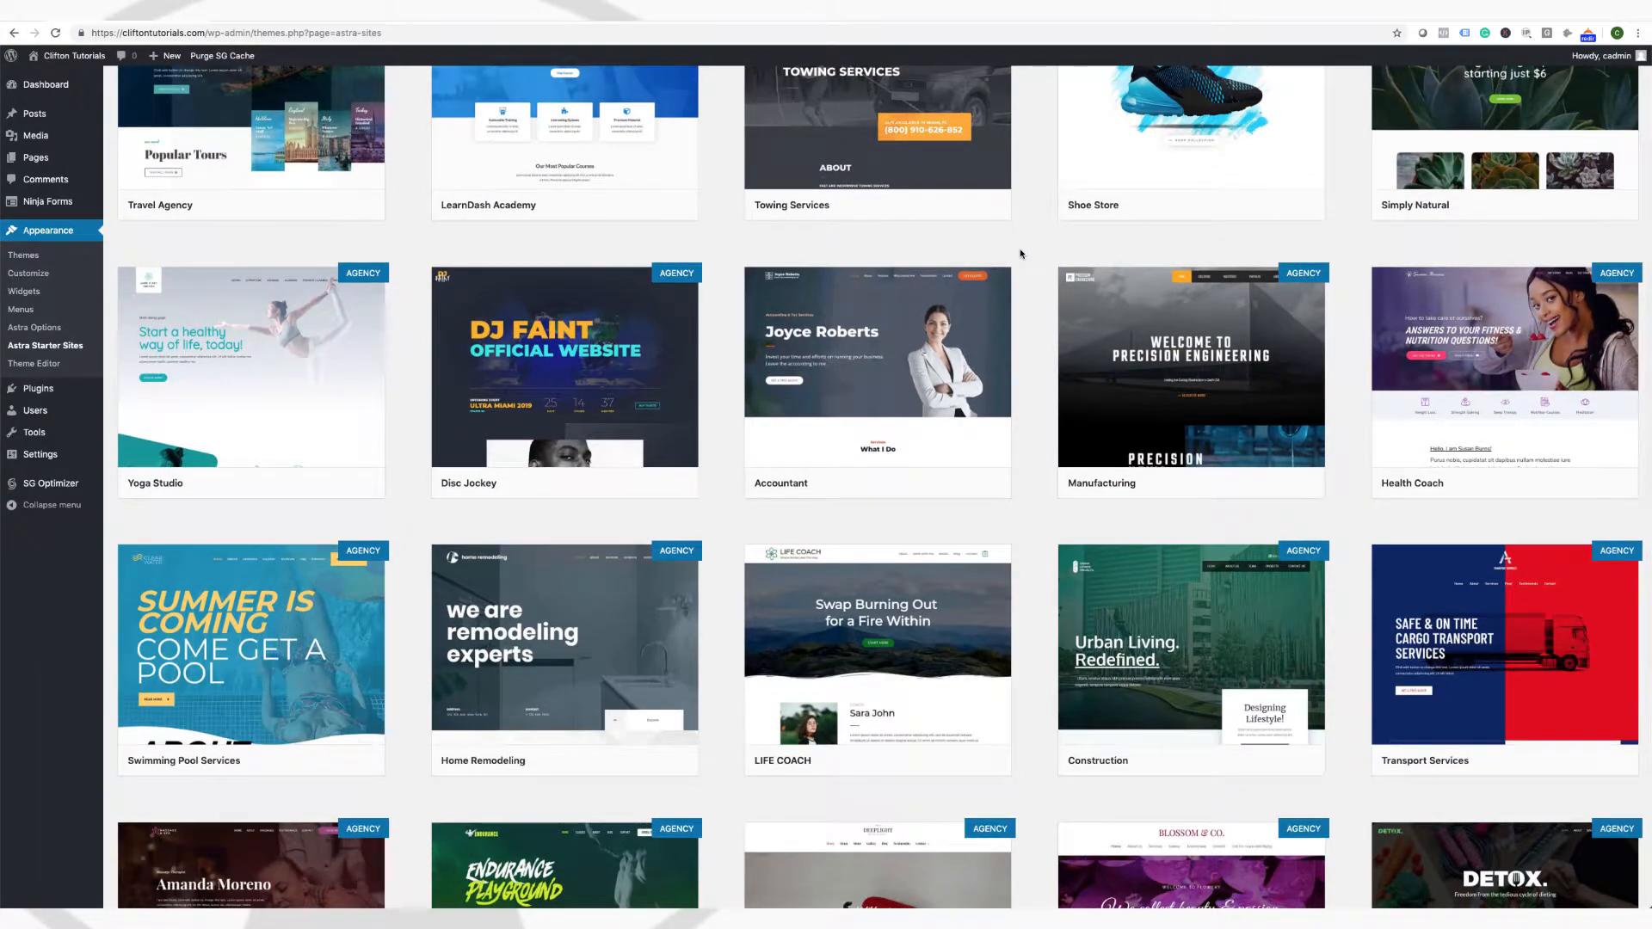
{"action": "scroll", "coordinate": [1021, 254], "scroll_direction": "down", "scroll_amount": 2}
{"action": "scroll", "coordinate": [1021, 254], "scroll_direction": "down", "scroll_amount": 3}
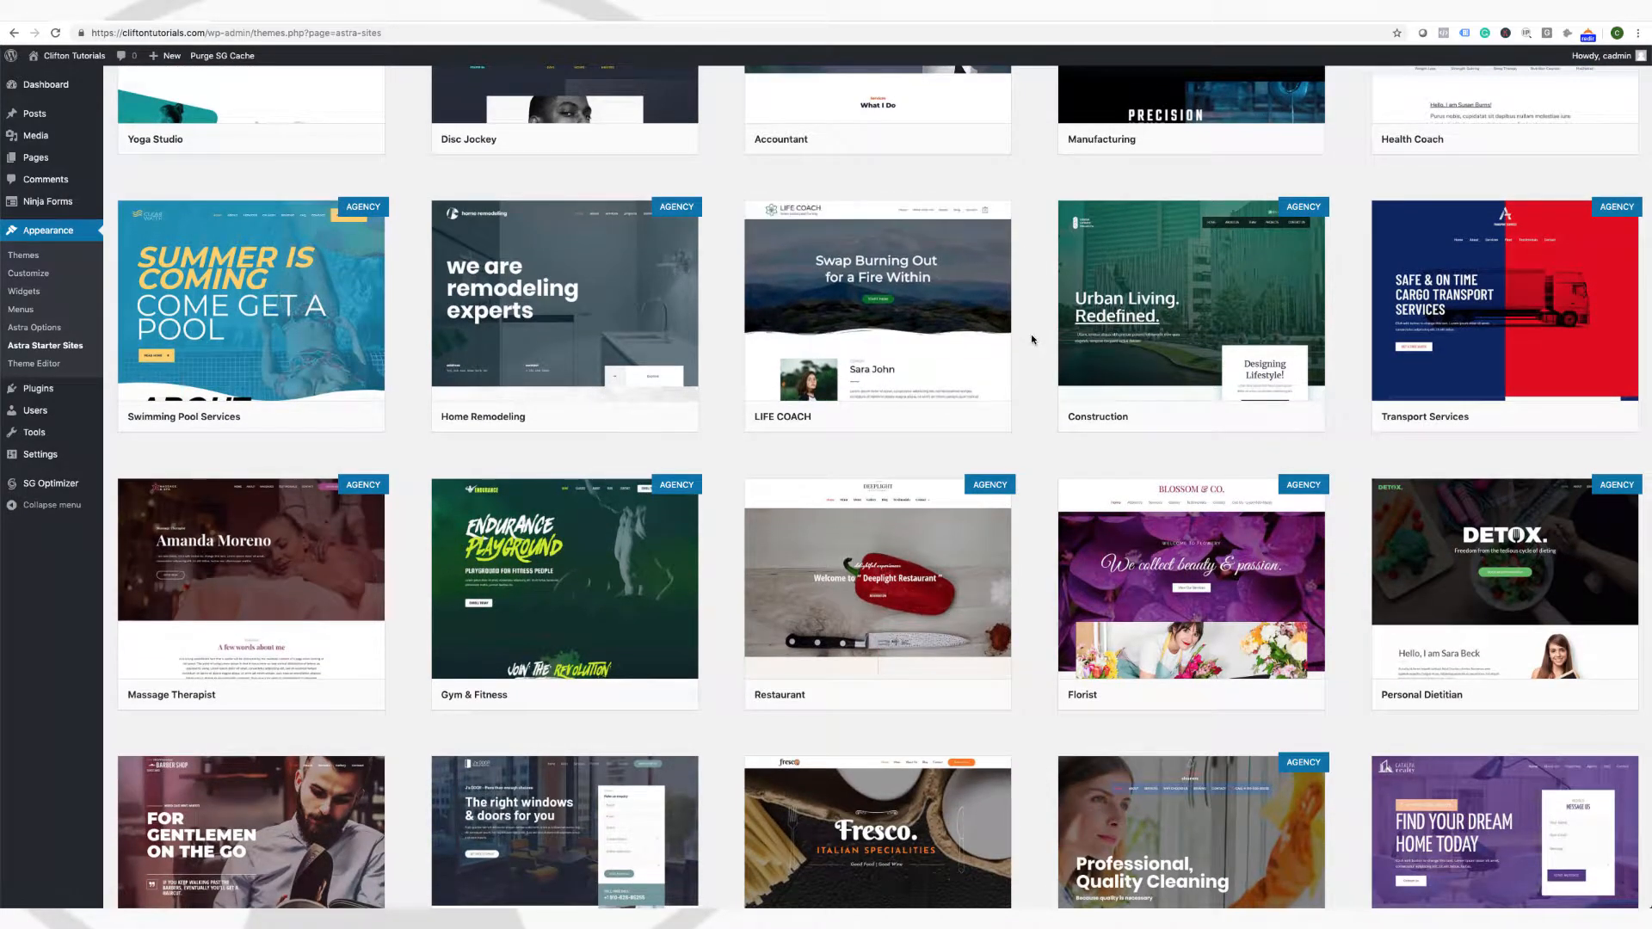
{"action": "scroll", "coordinate": [1044, 356], "scroll_direction": "down", "scroll_amount": 1}
{"action": "scroll", "coordinate": [1044, 355], "scroll_direction": "down", "scroll_amount": 1}
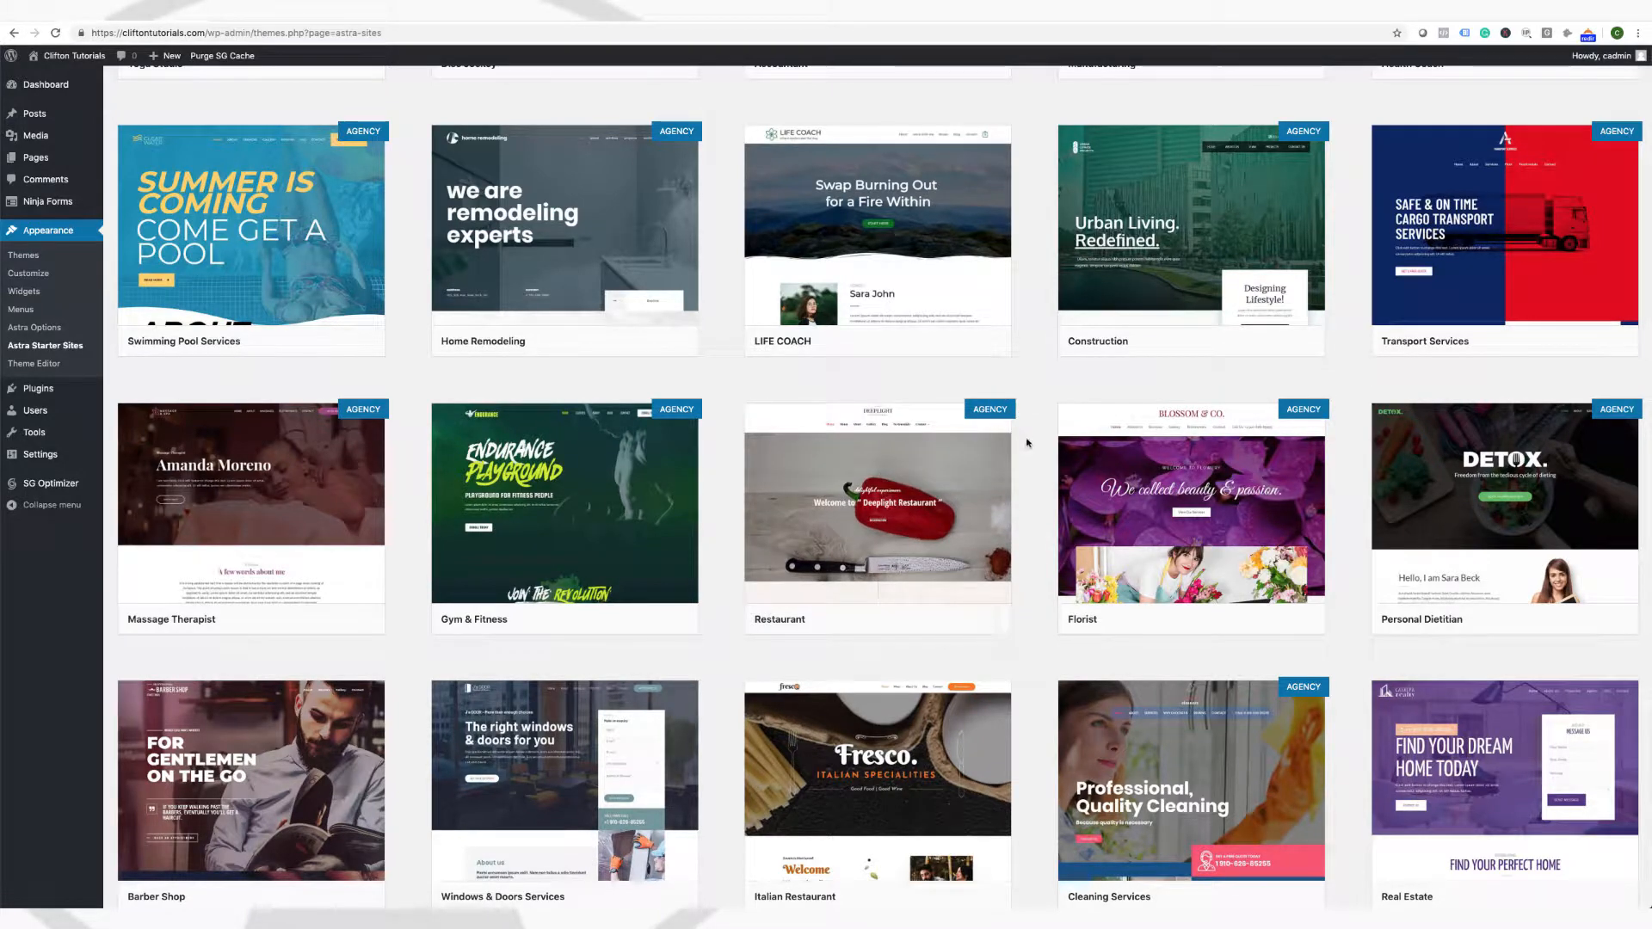
{"action": "scroll", "coordinate": [1023, 476], "scroll_direction": "down", "scroll_amount": 3}
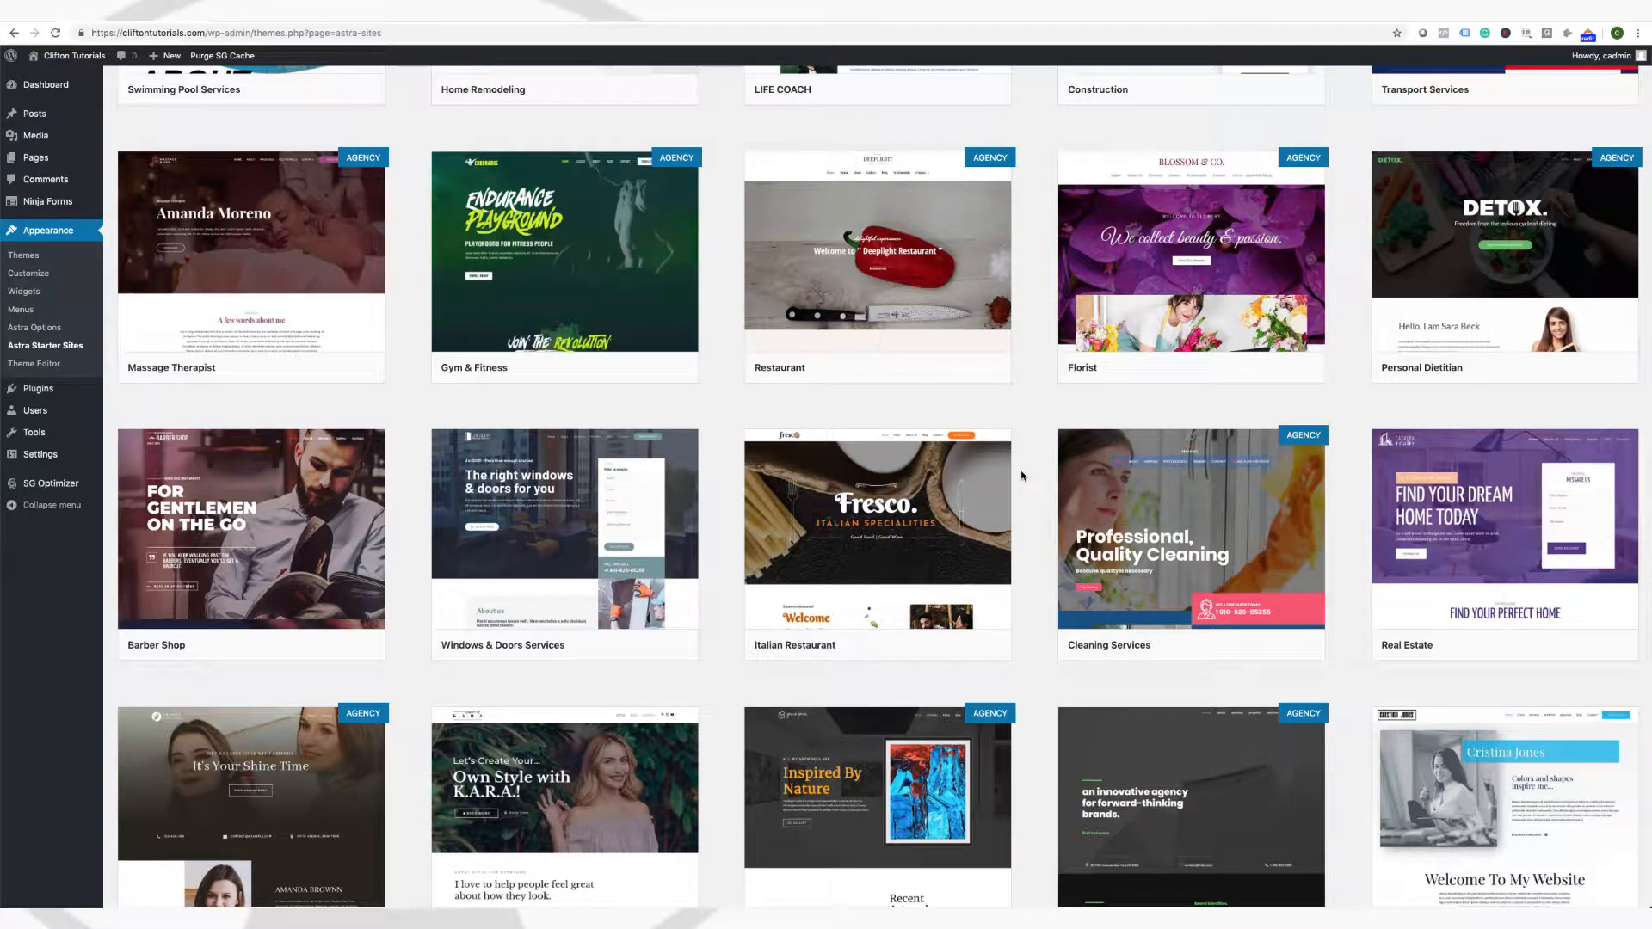
{"action": "scroll", "coordinate": [1022, 476], "scroll_direction": "up", "scroll_amount": 8}
{"action": "scroll", "coordinate": [1022, 476], "scroll_direction": "up", "scroll_amount": 5}
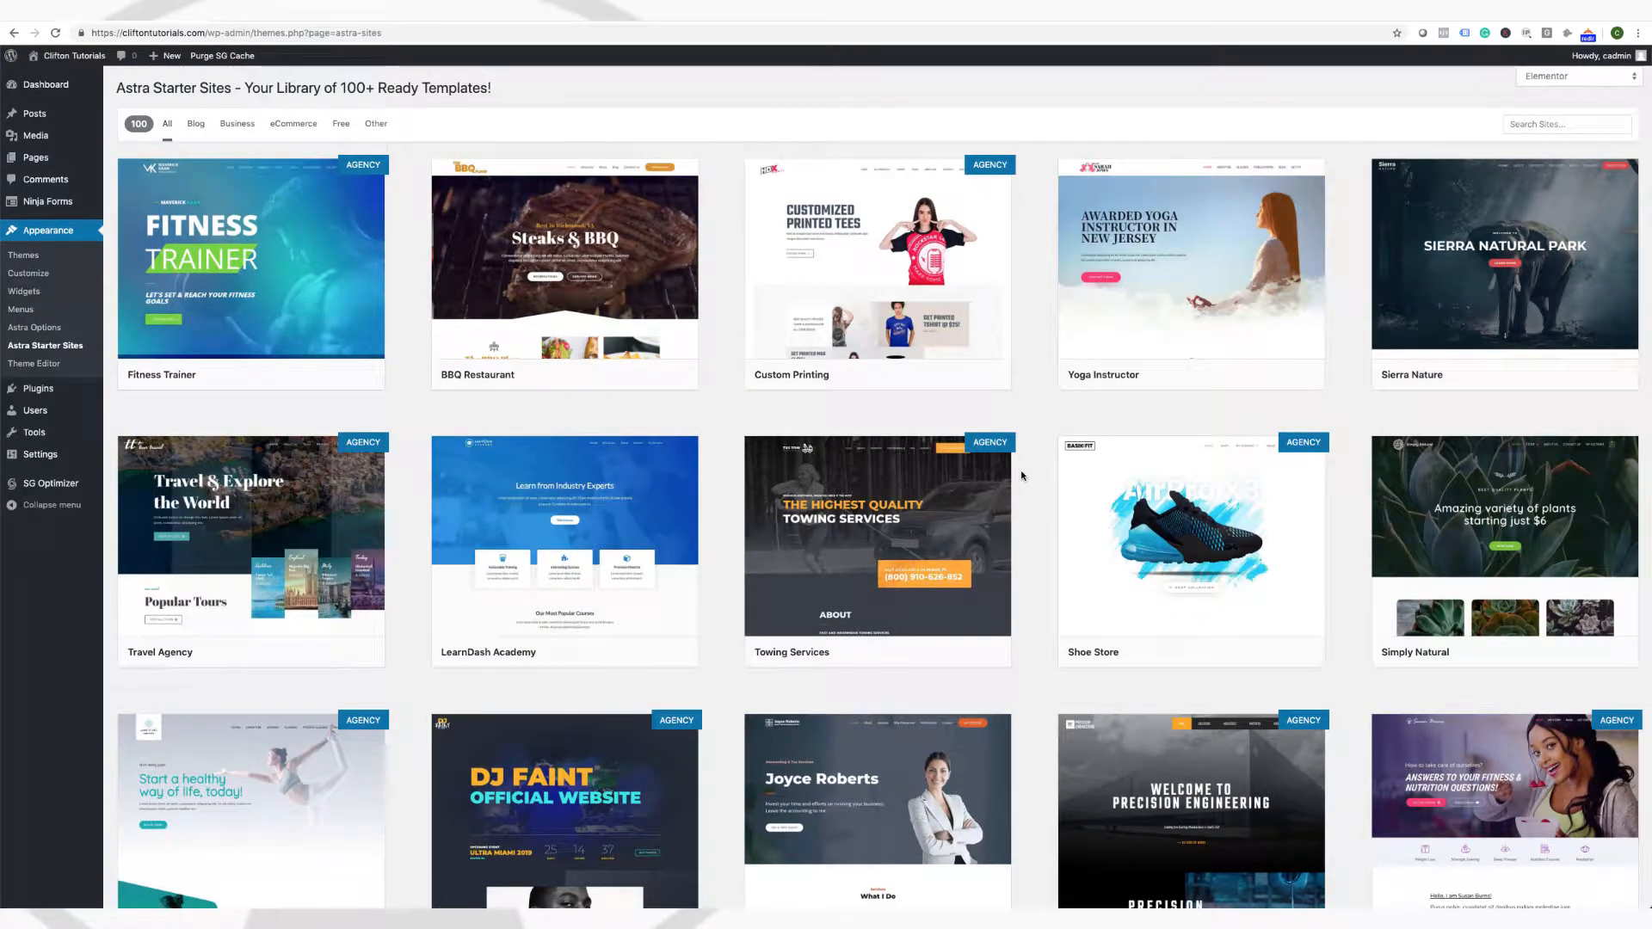
{"action": "scroll", "coordinate": [1022, 476], "scroll_direction": "down", "scroll_amount": 11}
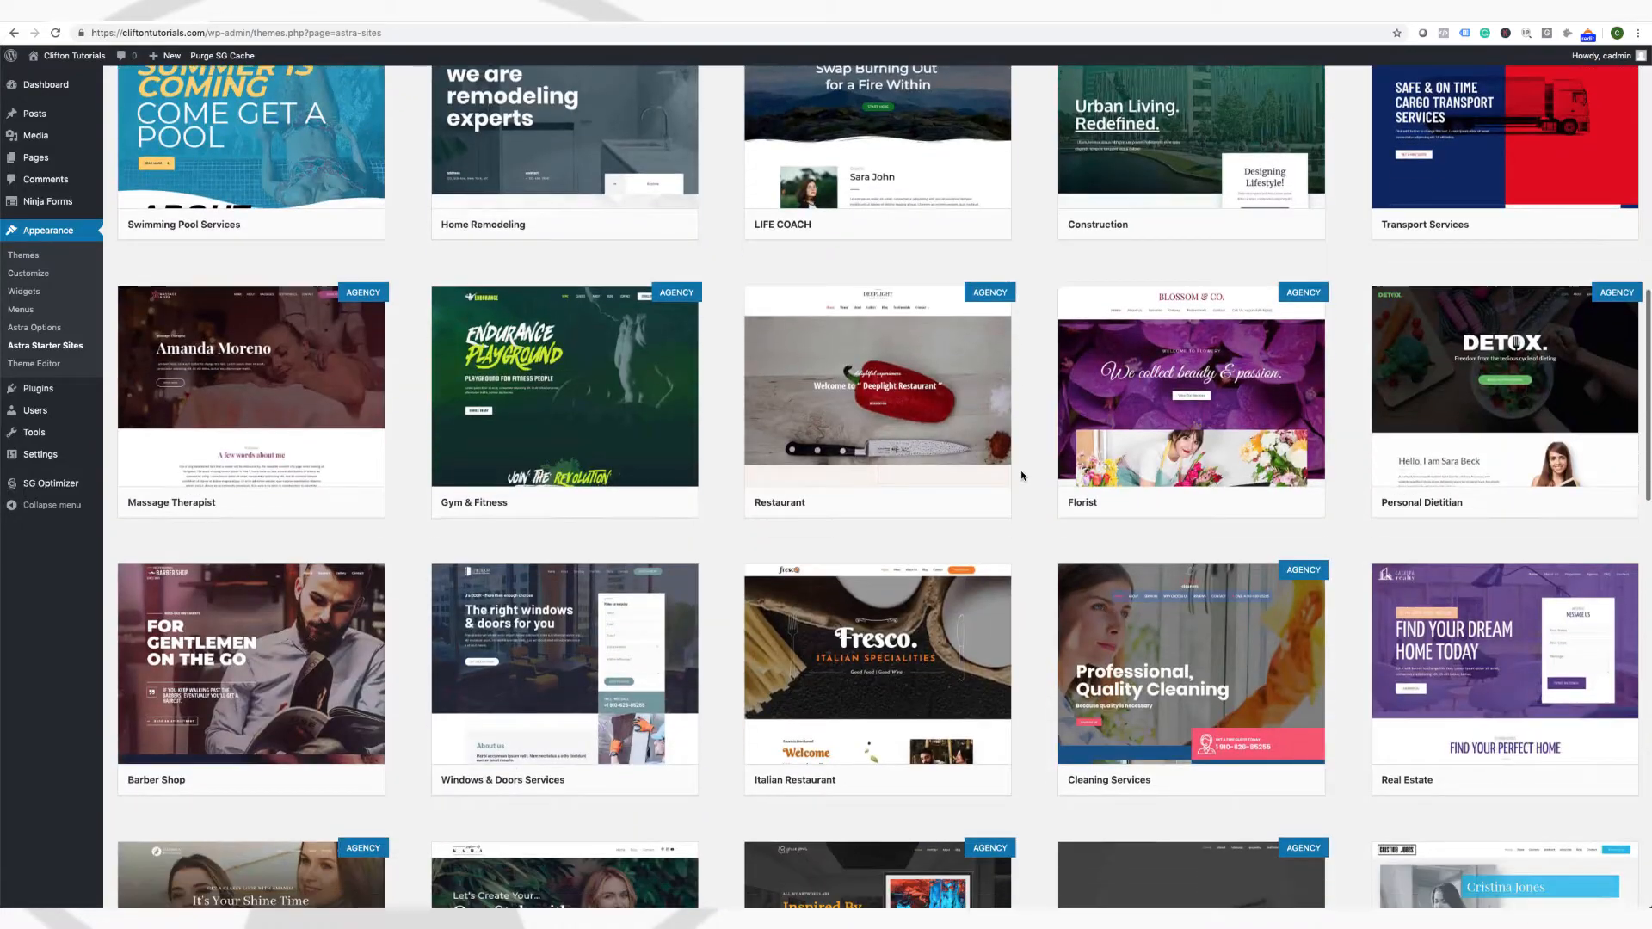
{"action": "scroll", "coordinate": [1021, 475], "scroll_direction": "down", "scroll_amount": 1}
{"action": "scroll", "coordinate": [1022, 475], "scroll_direction": "up", "scroll_amount": 12}
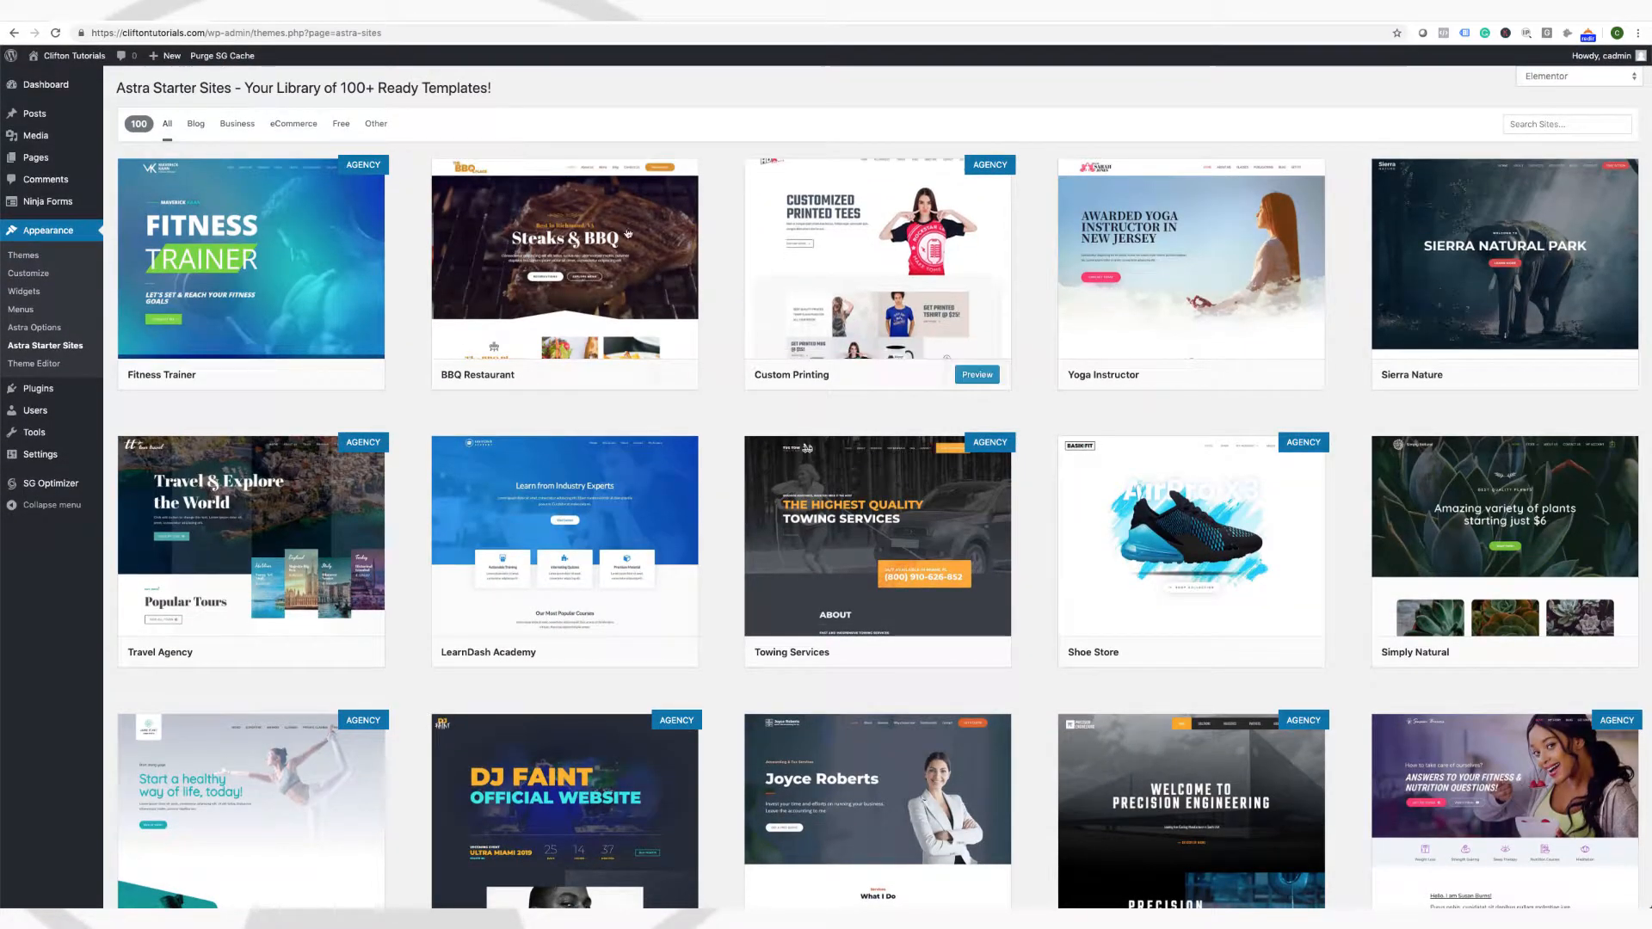
Filter the starter sites to the Business category and search for Restaurant
{"action": "left_click", "coordinate": [241, 130]}
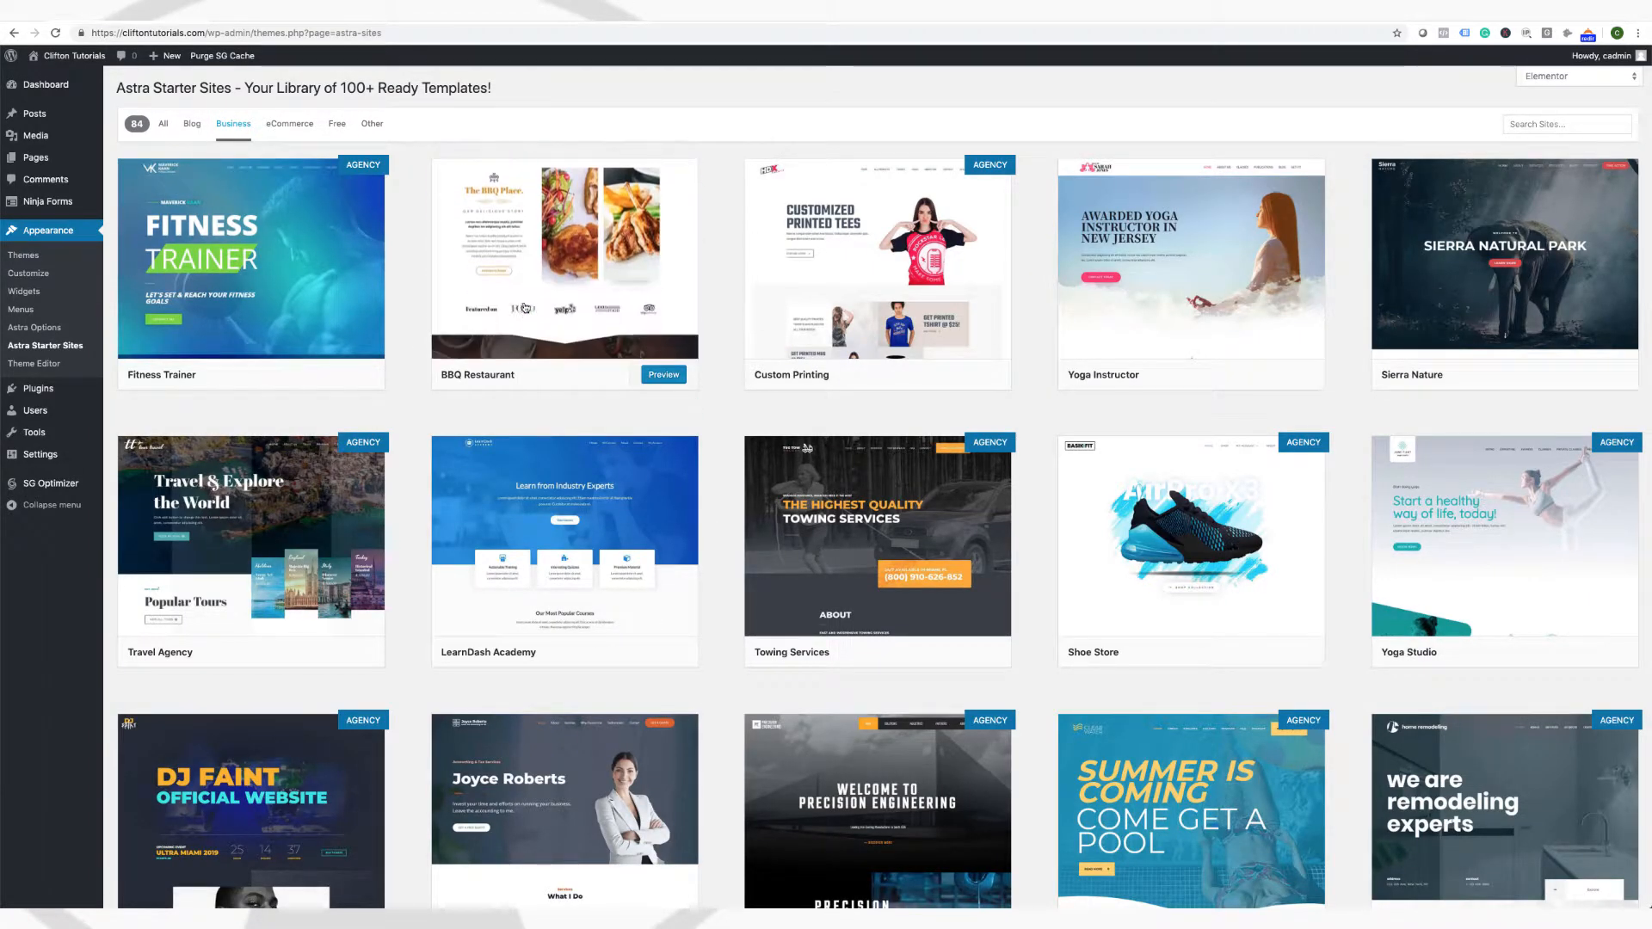
{"action": "left_click", "coordinate": [1545, 124]}
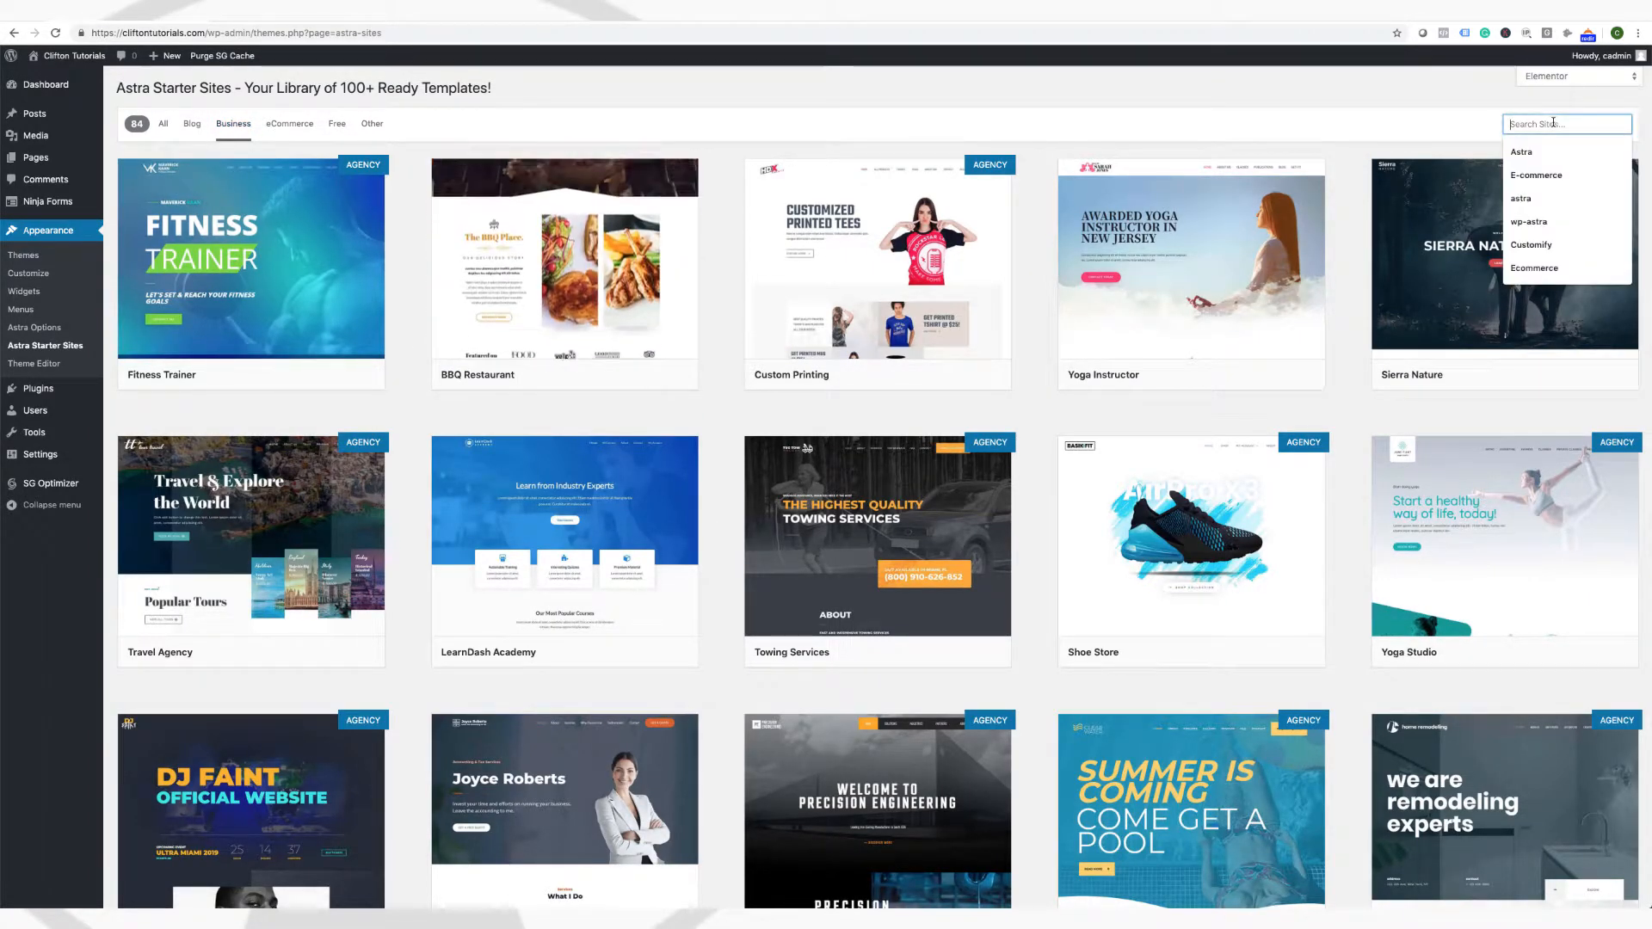
{"action": "type", "text": "Resta"}
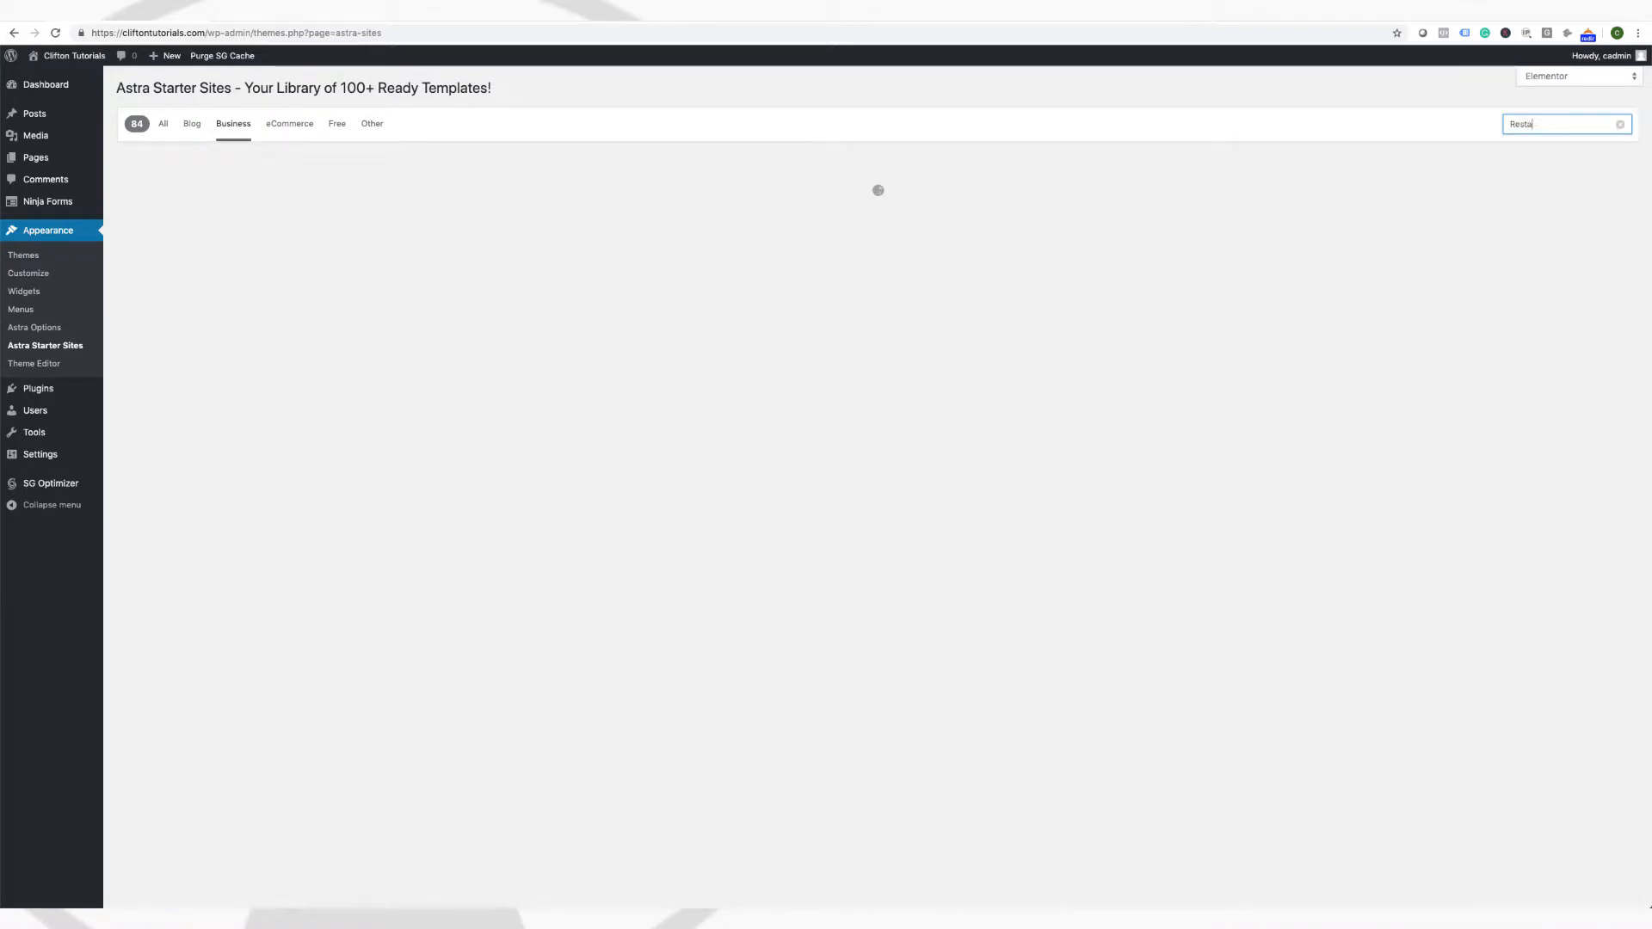
{"action": "type", "text": "urant"}
Compare the restaurant templates, open the preview of Italian Restaurant and look through its demo page
{"action": "mouse_move", "coordinate": [1266, 286]}
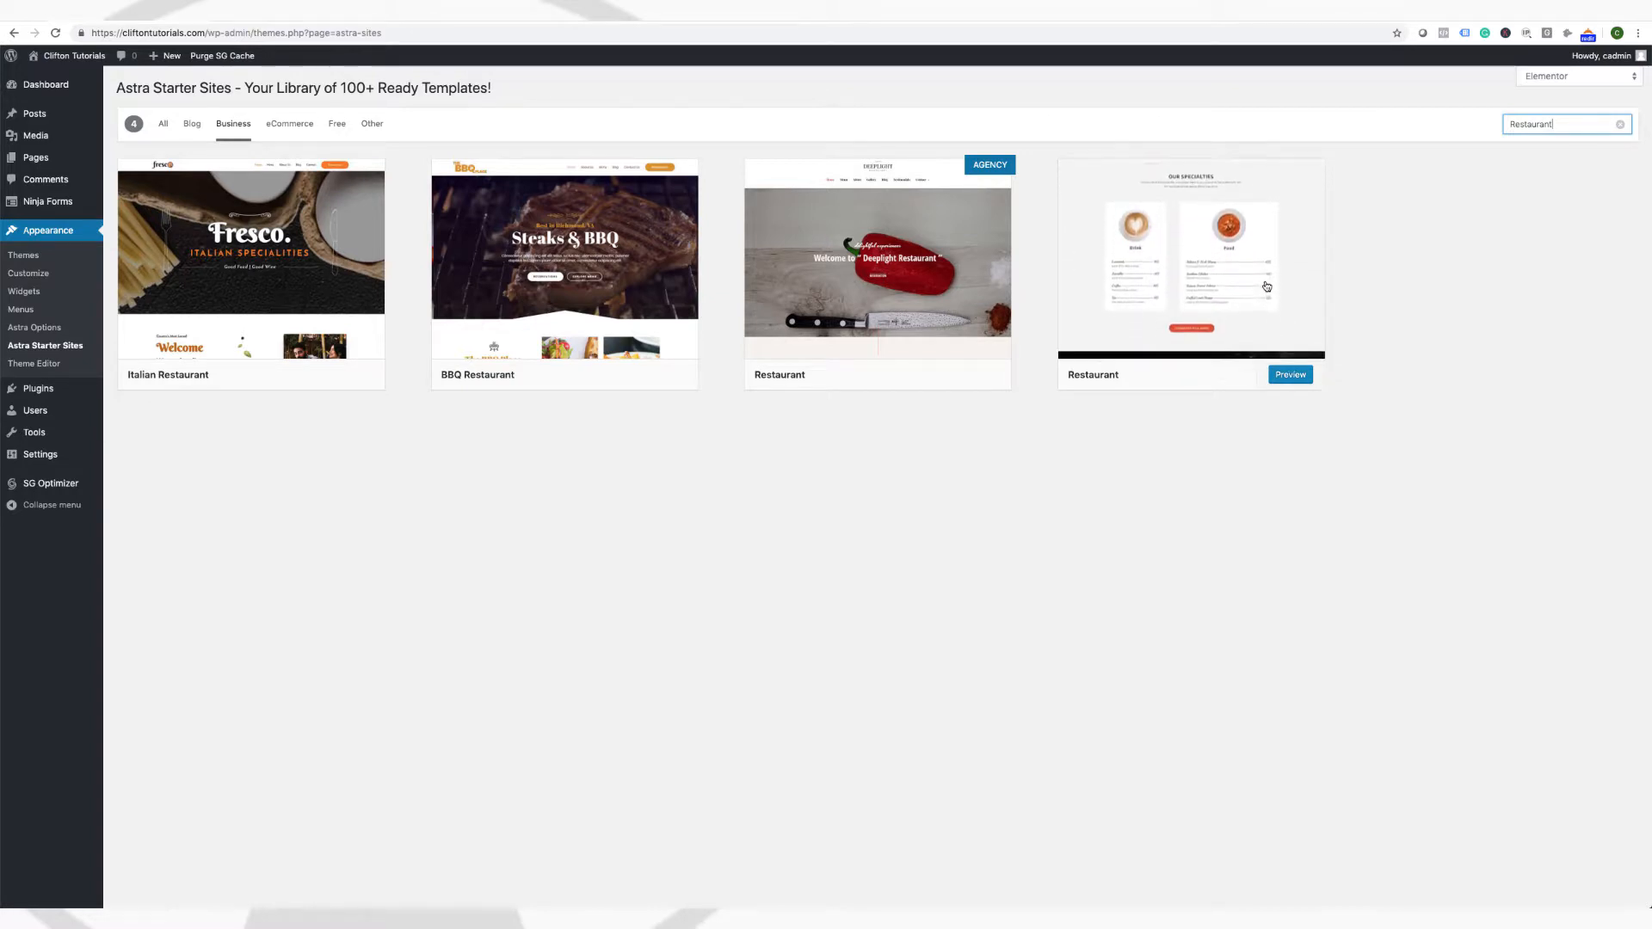
{"action": "mouse_move", "coordinate": [884, 259]}
{"action": "mouse_move", "coordinate": [620, 252]}
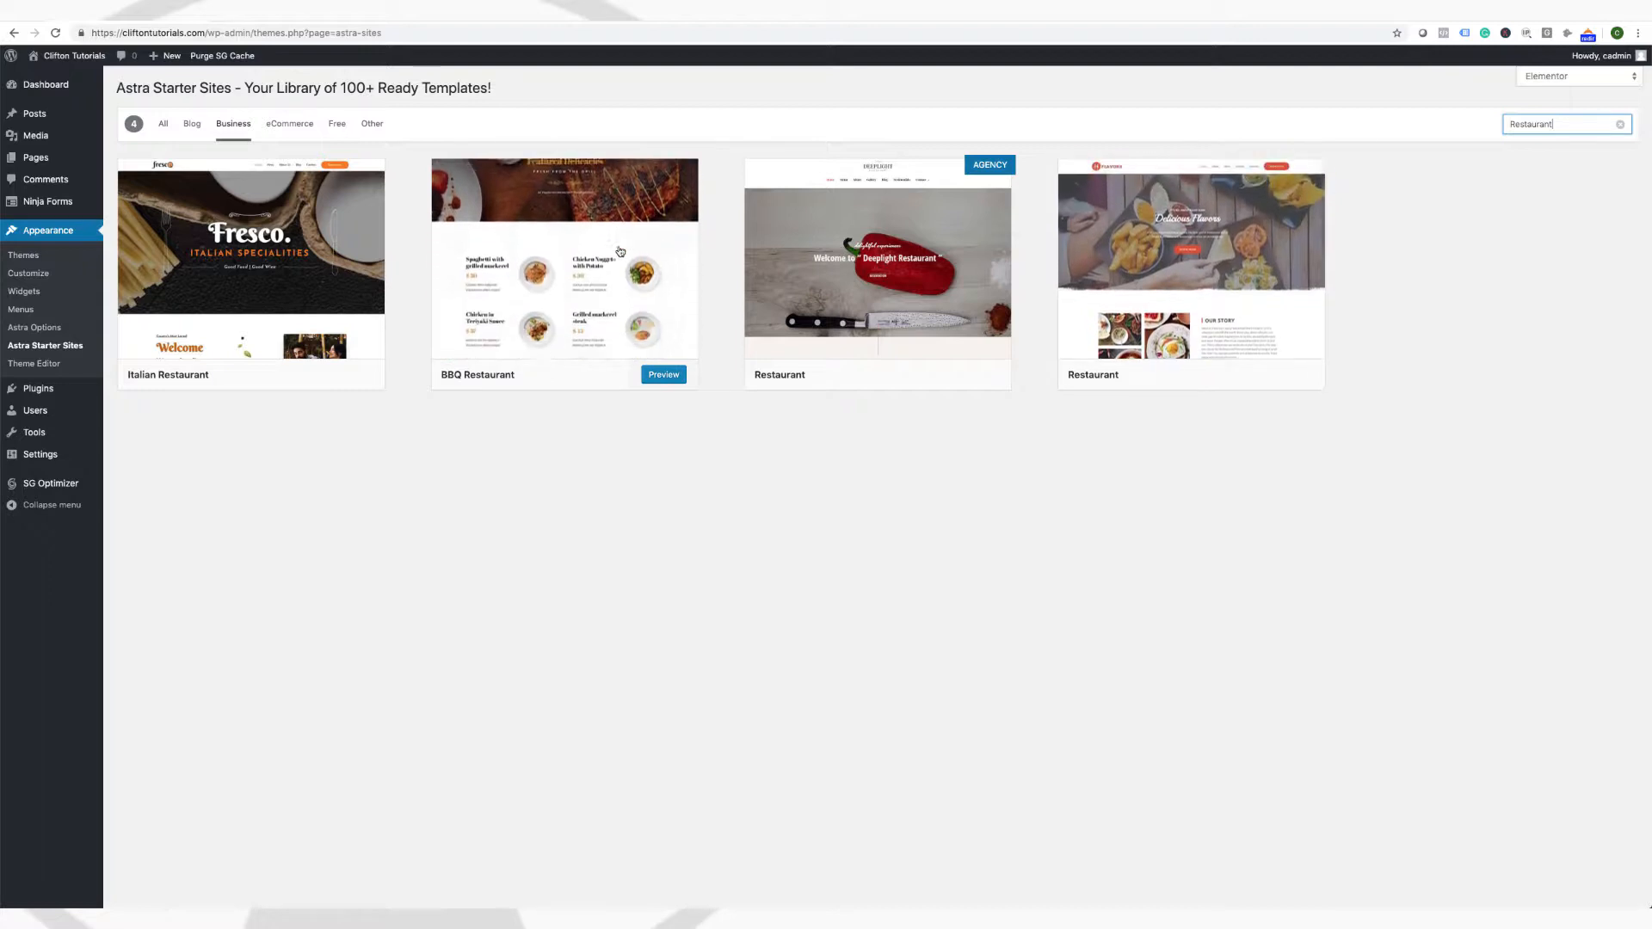
{"action": "mouse_move", "coordinate": [278, 281]}
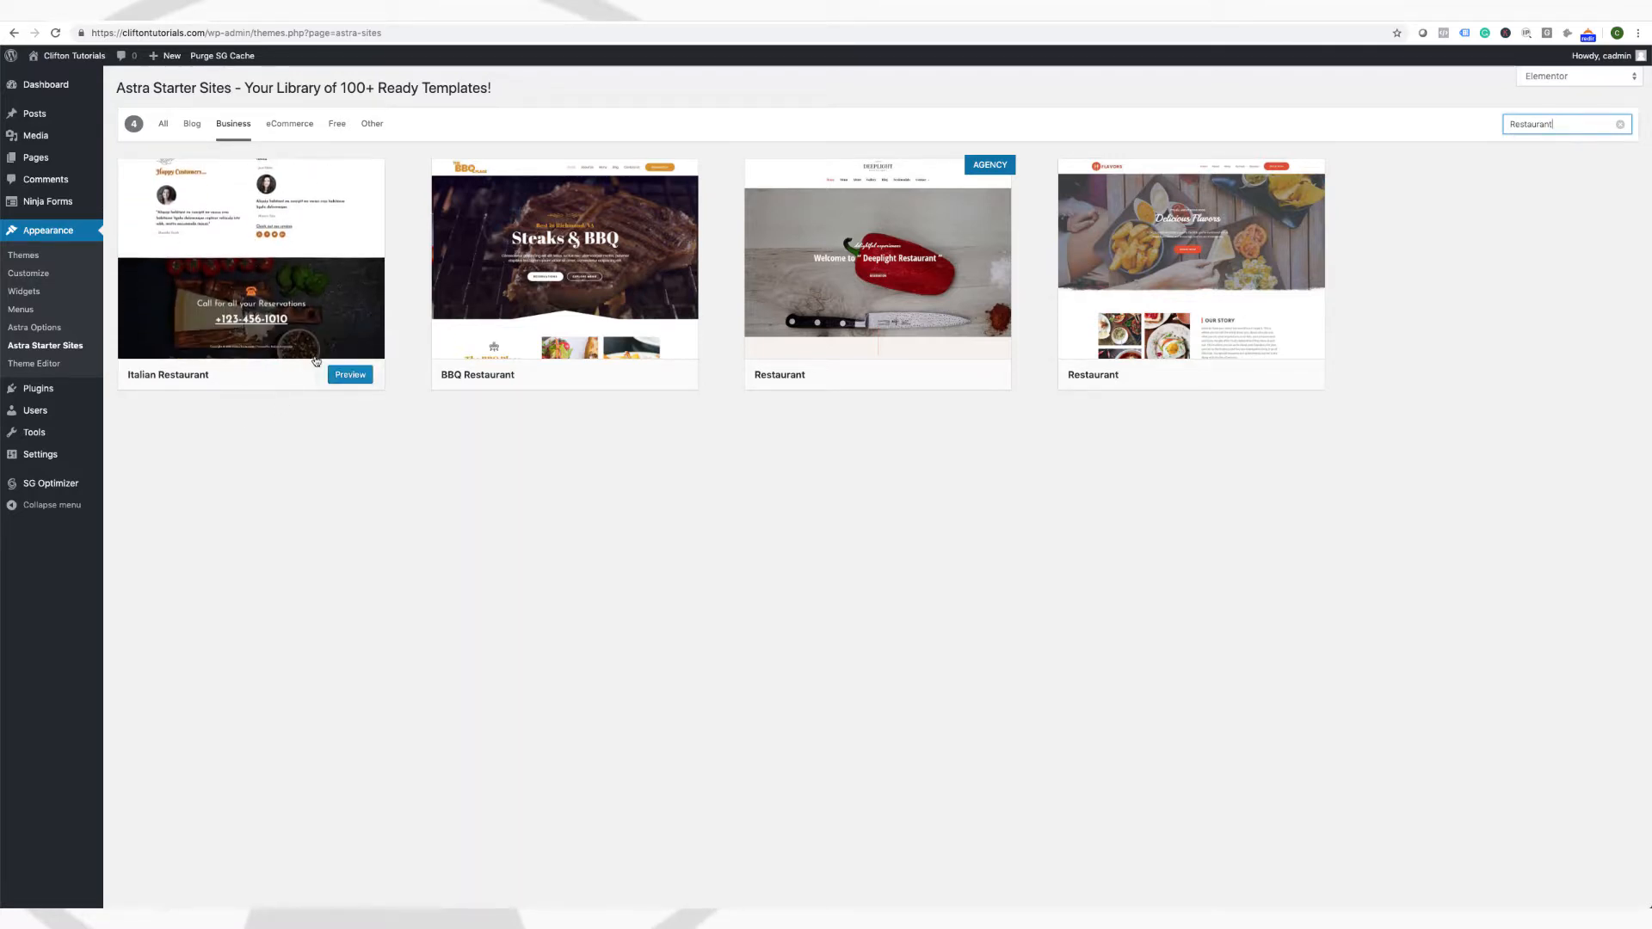
{"action": "left_click", "coordinate": [342, 375]}
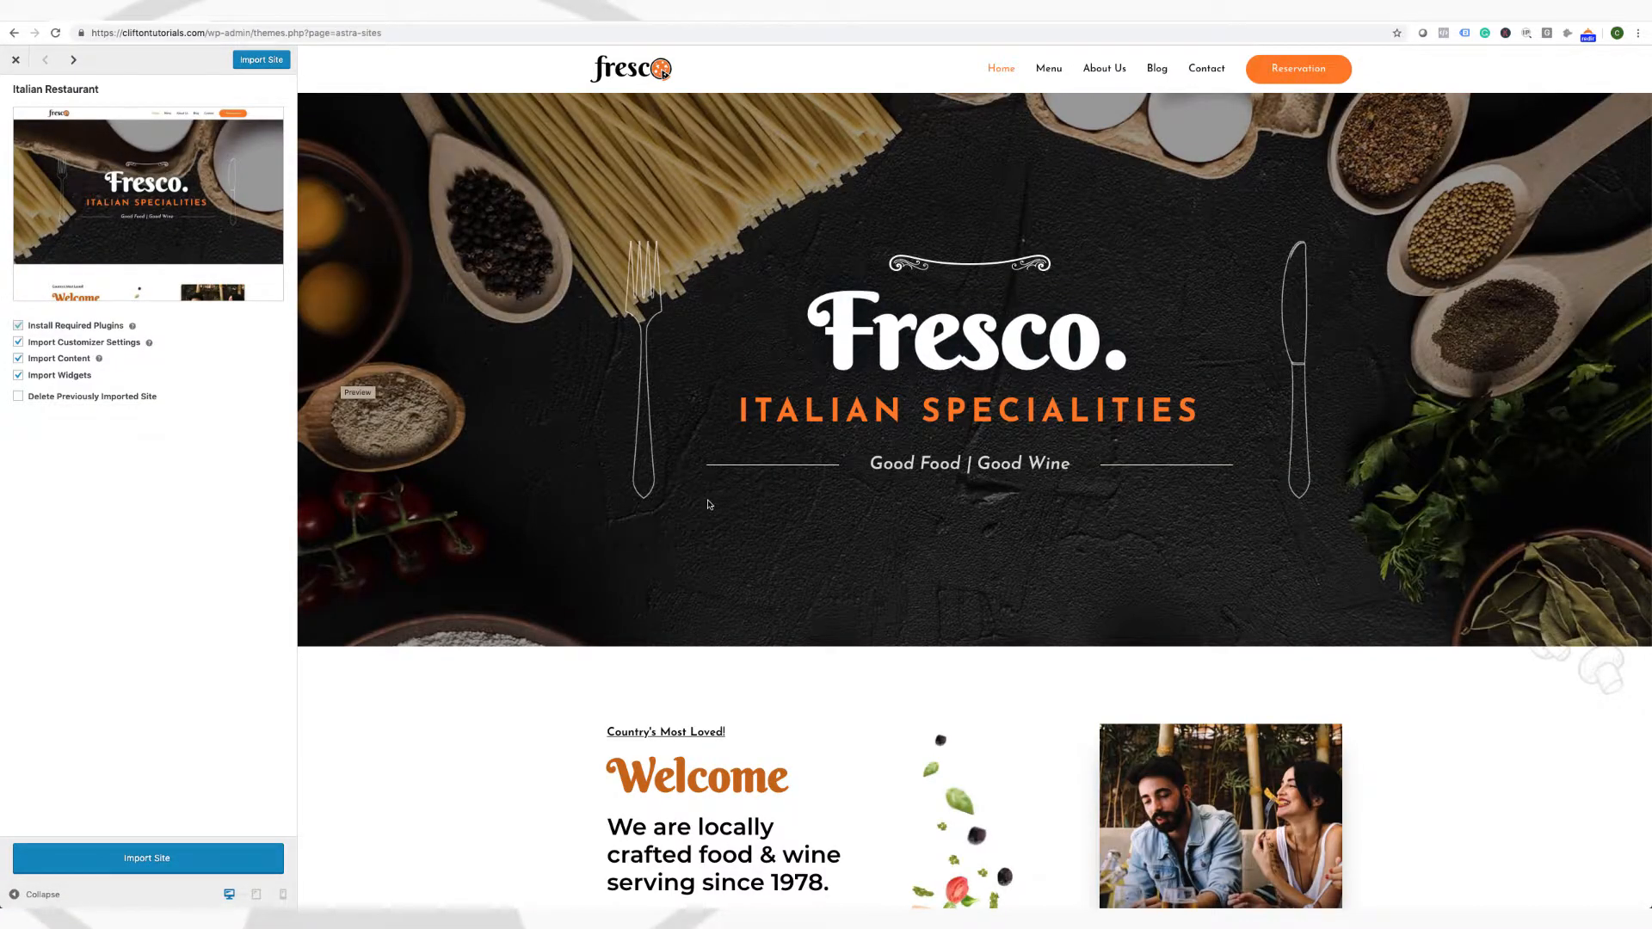
{"action": "scroll", "coordinate": [708, 504], "scroll_direction": "down", "scroll_amount": 5}
{"action": "scroll", "coordinate": [708, 504], "scroll_direction": "down", "scroll_amount": 10}
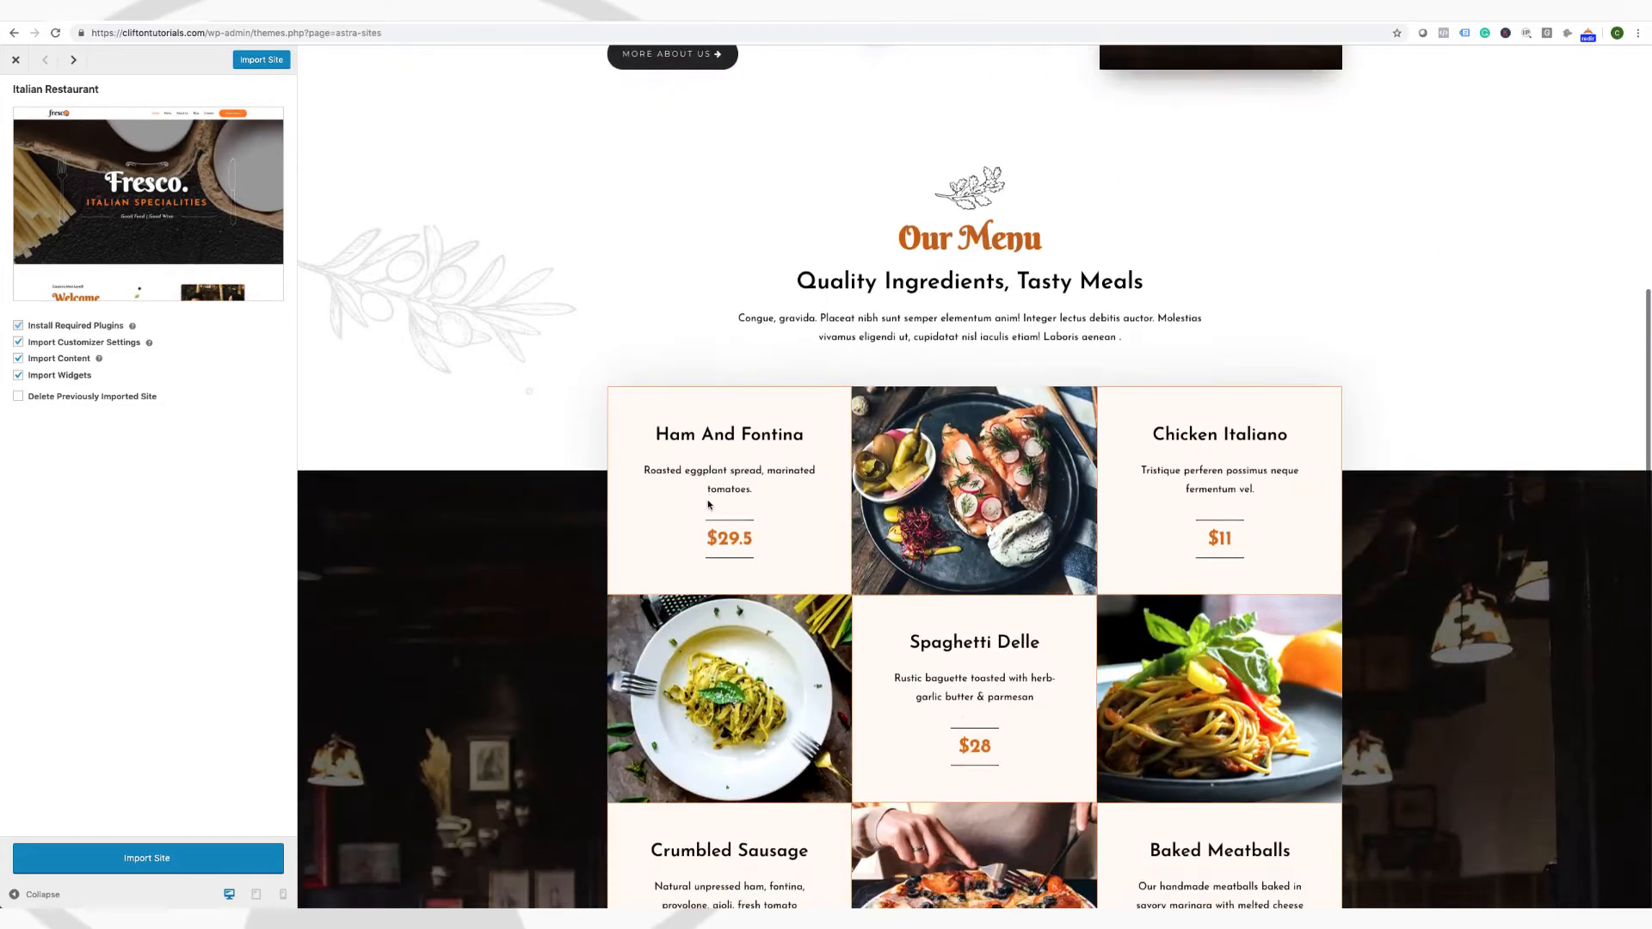
{"action": "scroll", "coordinate": [709, 504], "scroll_direction": "up", "scroll_amount": 7}
{"action": "scroll", "coordinate": [708, 504], "scroll_direction": "up", "scroll_amount": 8}
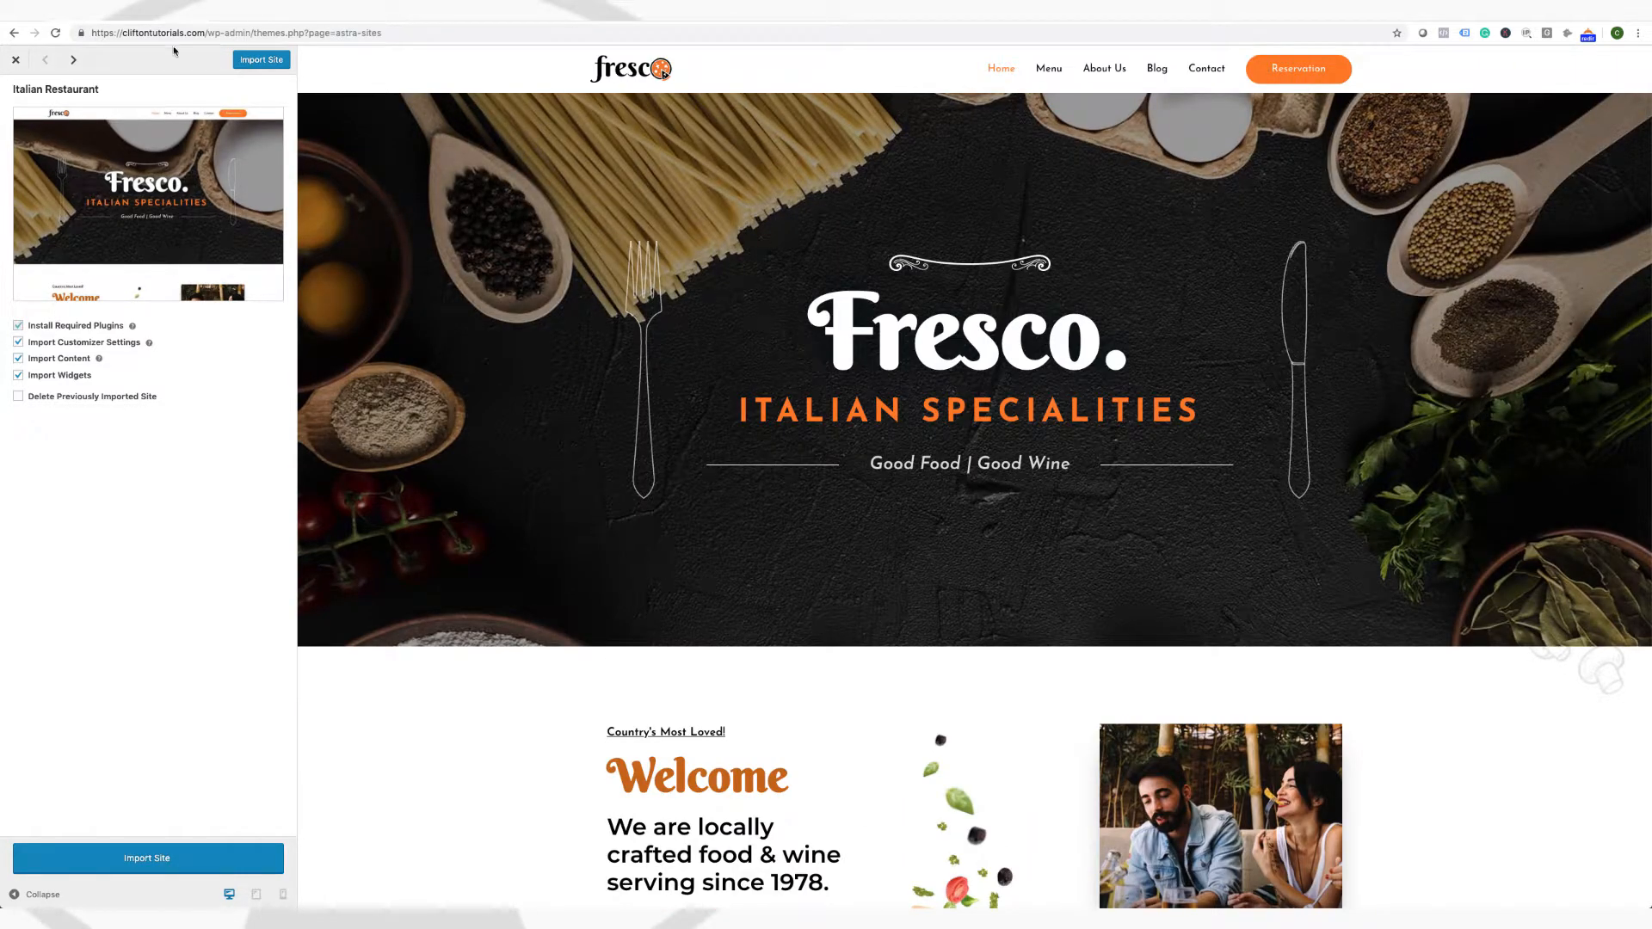
{"action": "left_click_drag", "start_coordinate": [207, 32], "coordinate": [19, 39]}
{"action": "key", "text": "super+c"}
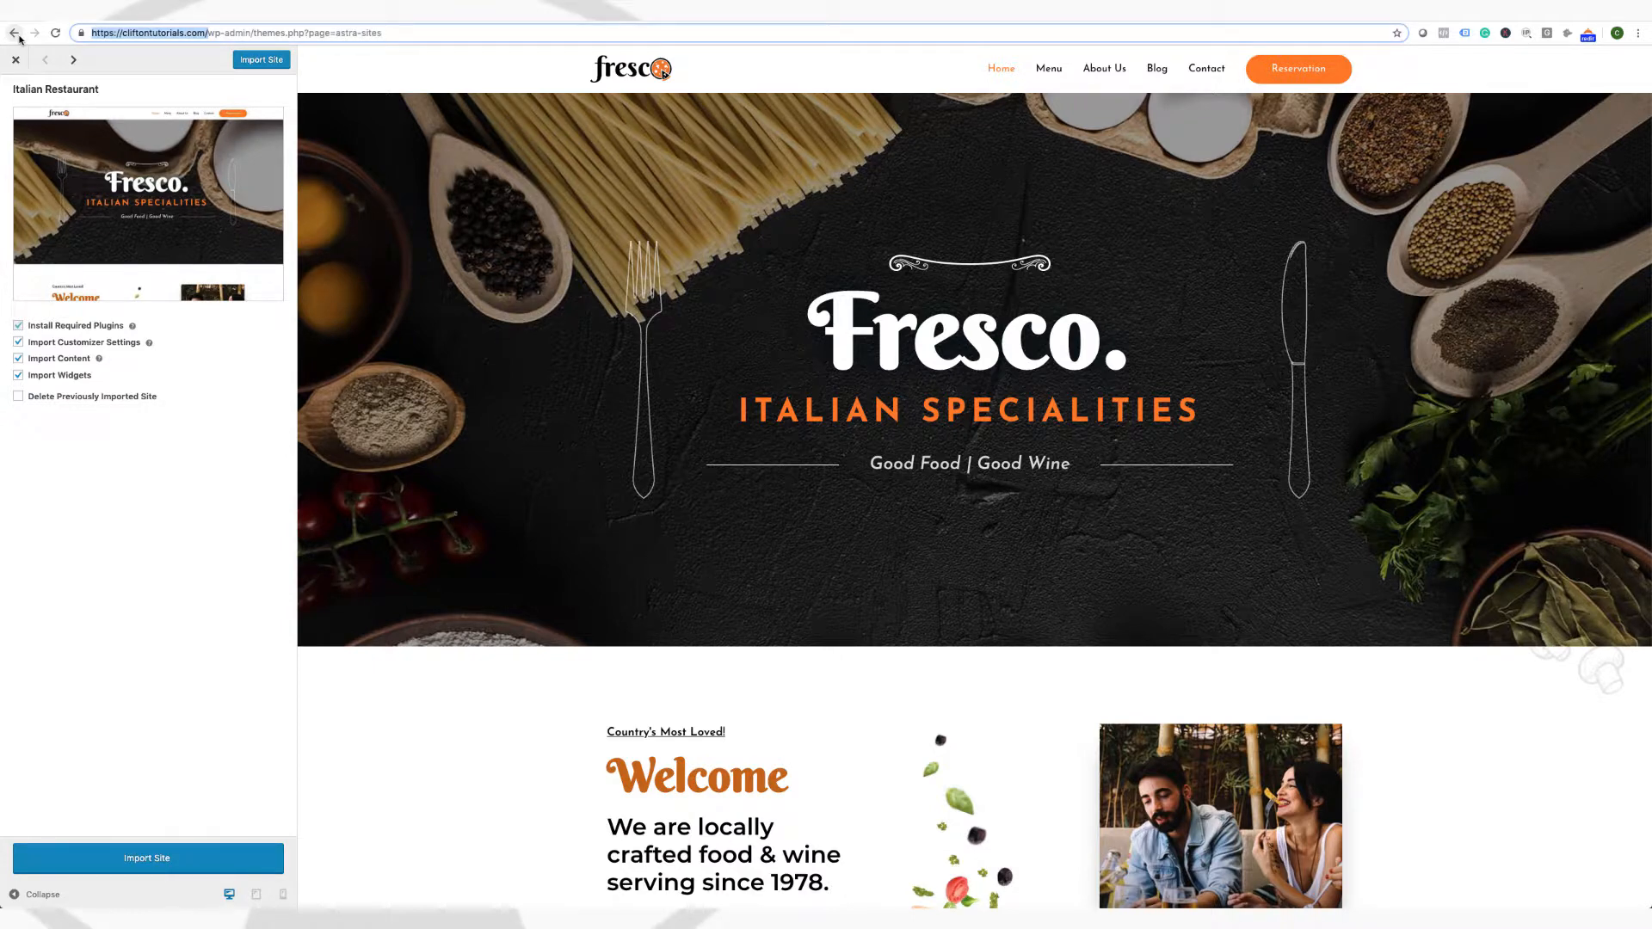
{"action": "key", "text": "super+t"}
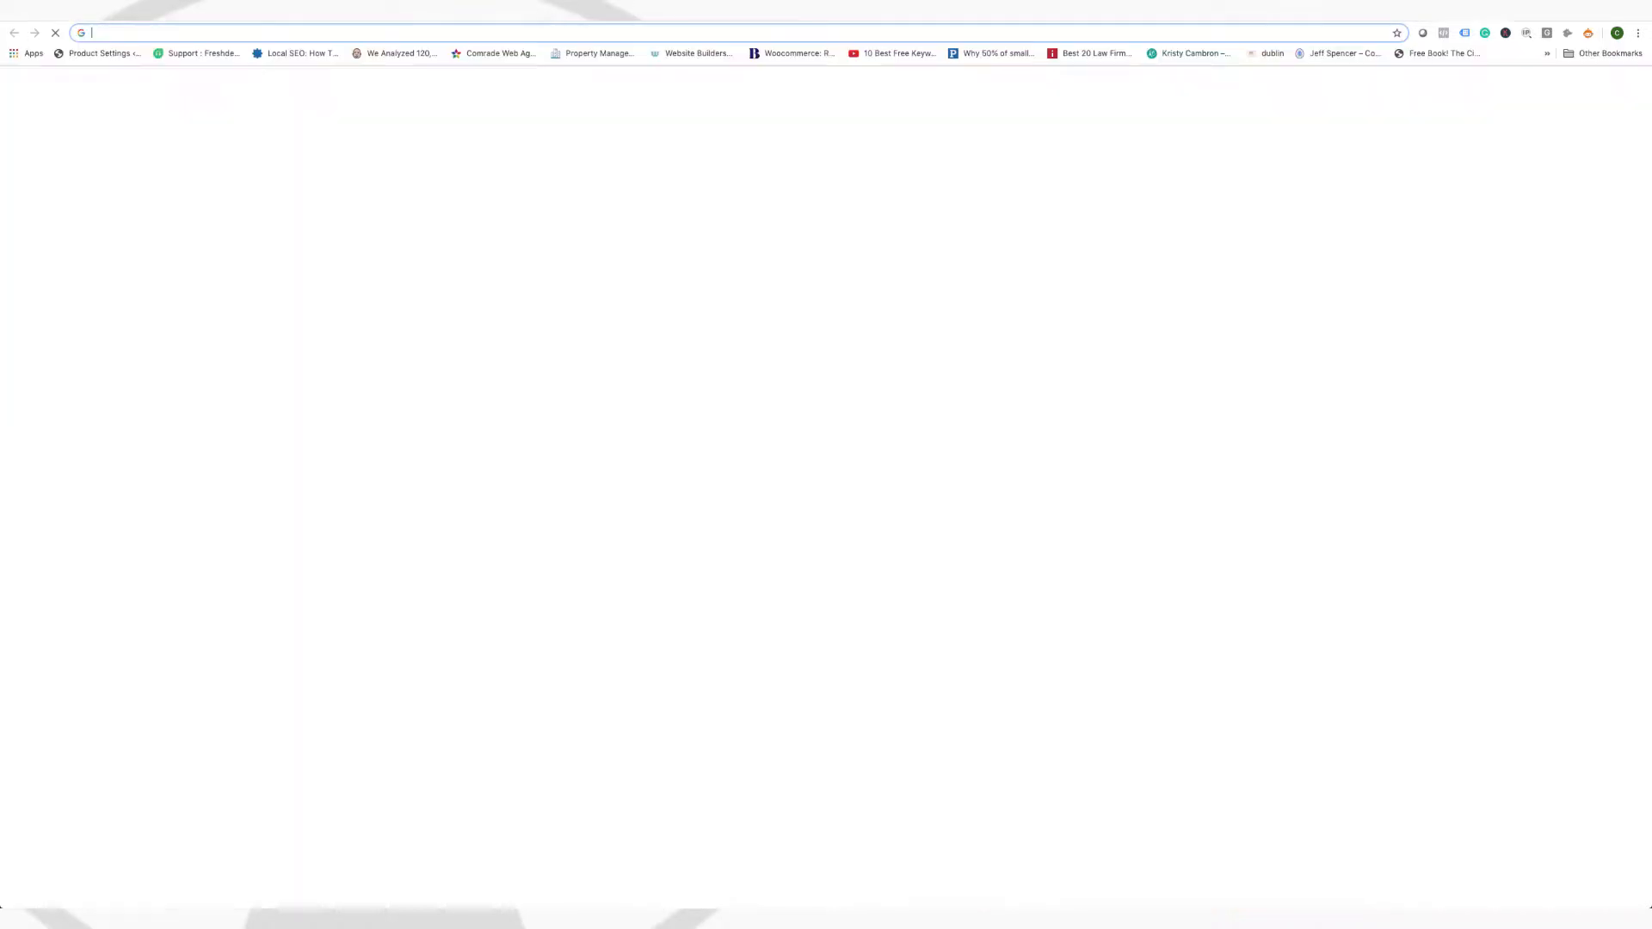
{"action": "key", "text": "super+v"}
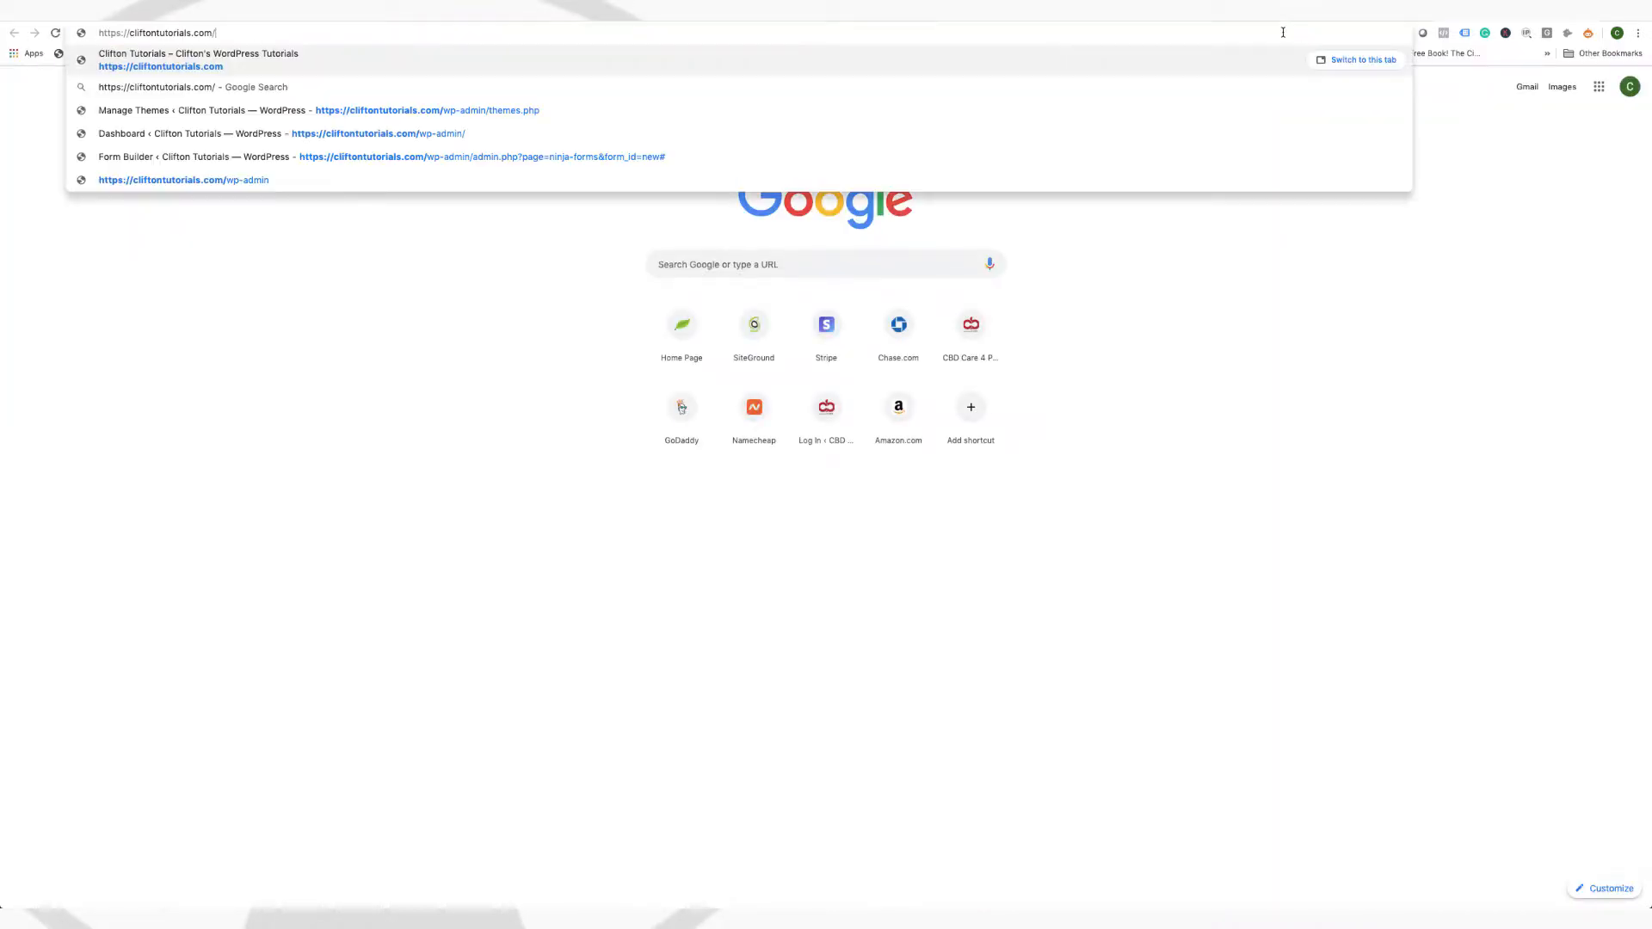
{"action": "key", "text": "Return"}
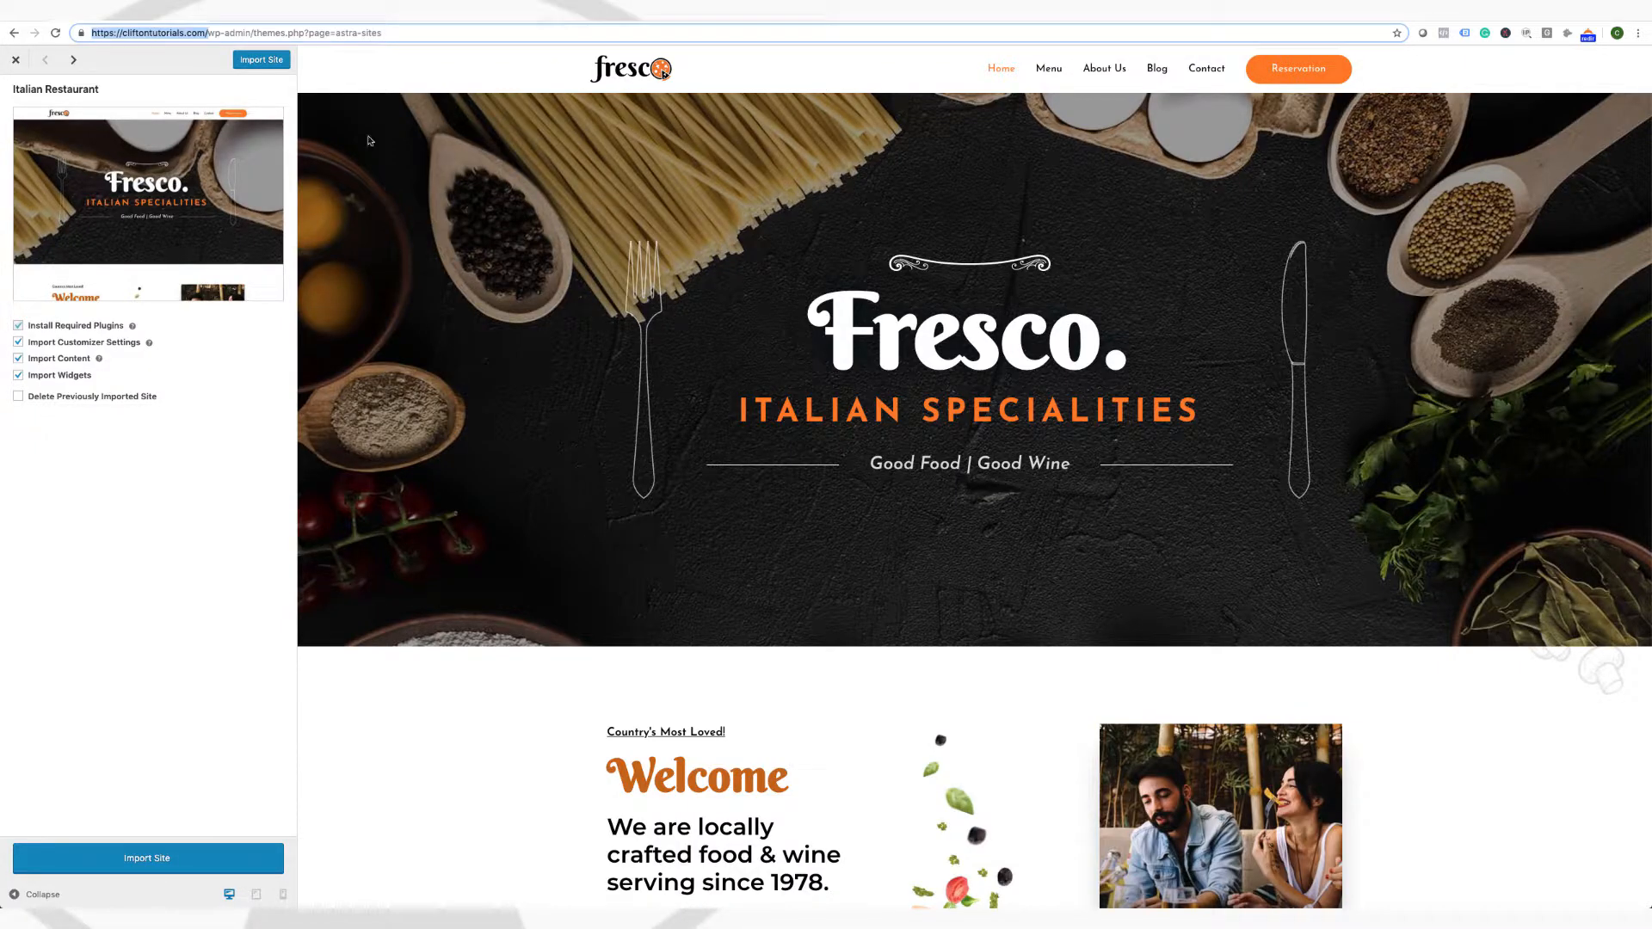
Review the Italian Restaurant demo and import it with its required plugins, customizer settings, content and widgets
{"action": "scroll", "coordinate": [701, 275], "scroll_direction": "down", "scroll_amount": 12}
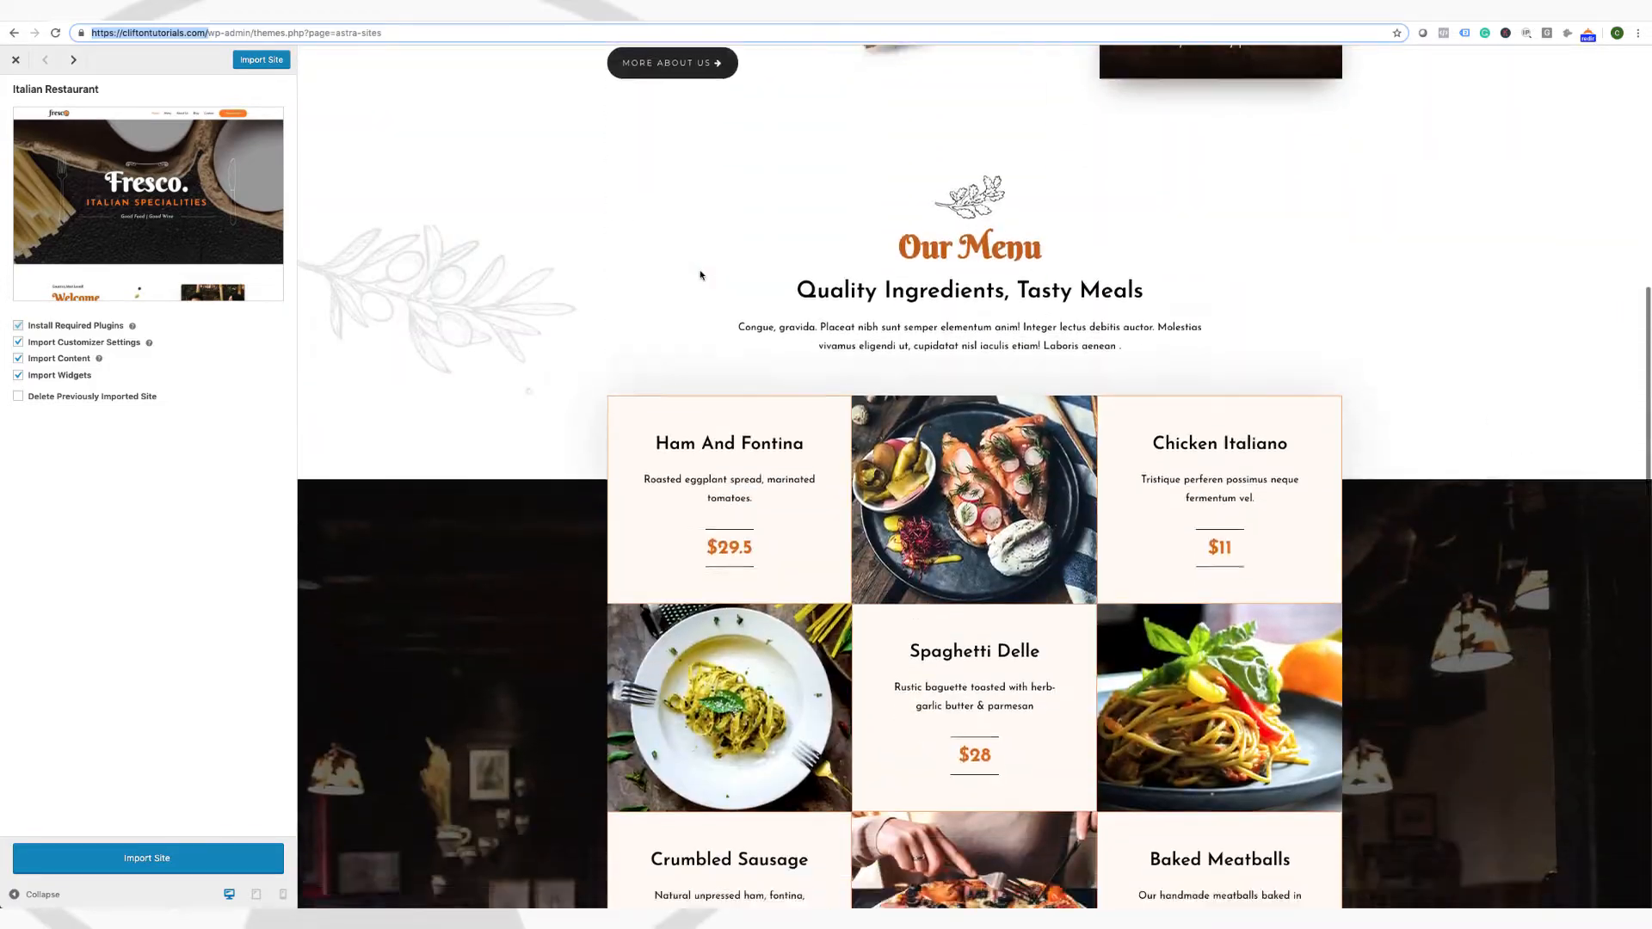
{"action": "scroll", "coordinate": [701, 275], "scroll_direction": "down", "scroll_amount": 15}
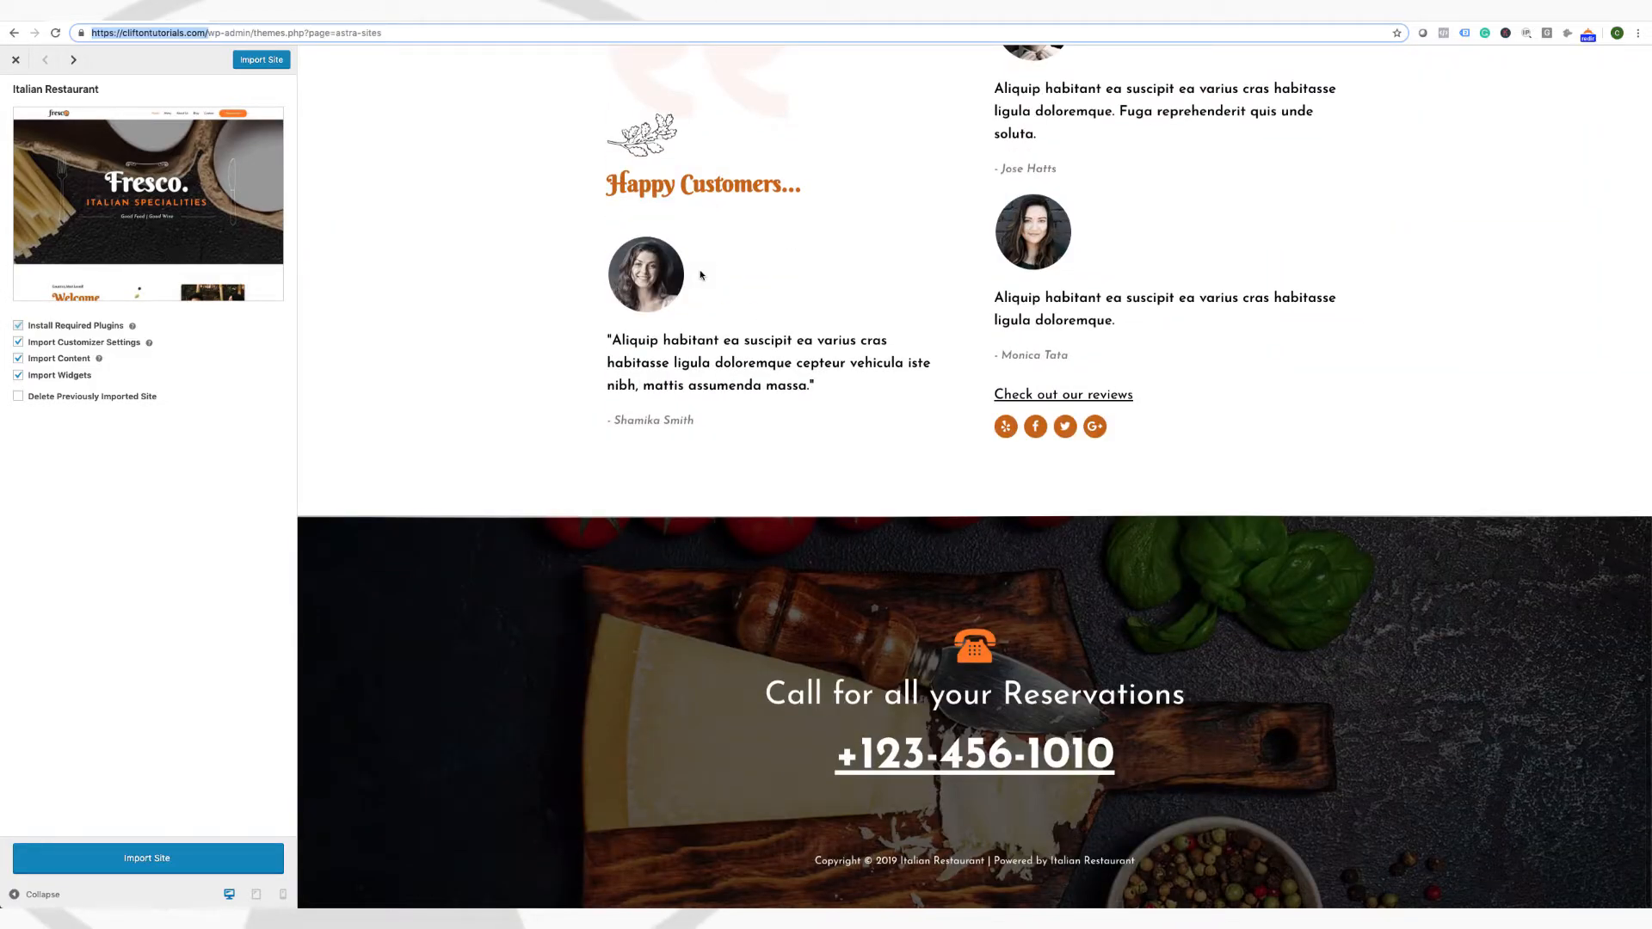
{"action": "scroll", "coordinate": [701, 275], "scroll_direction": "up", "scroll_amount": 20}
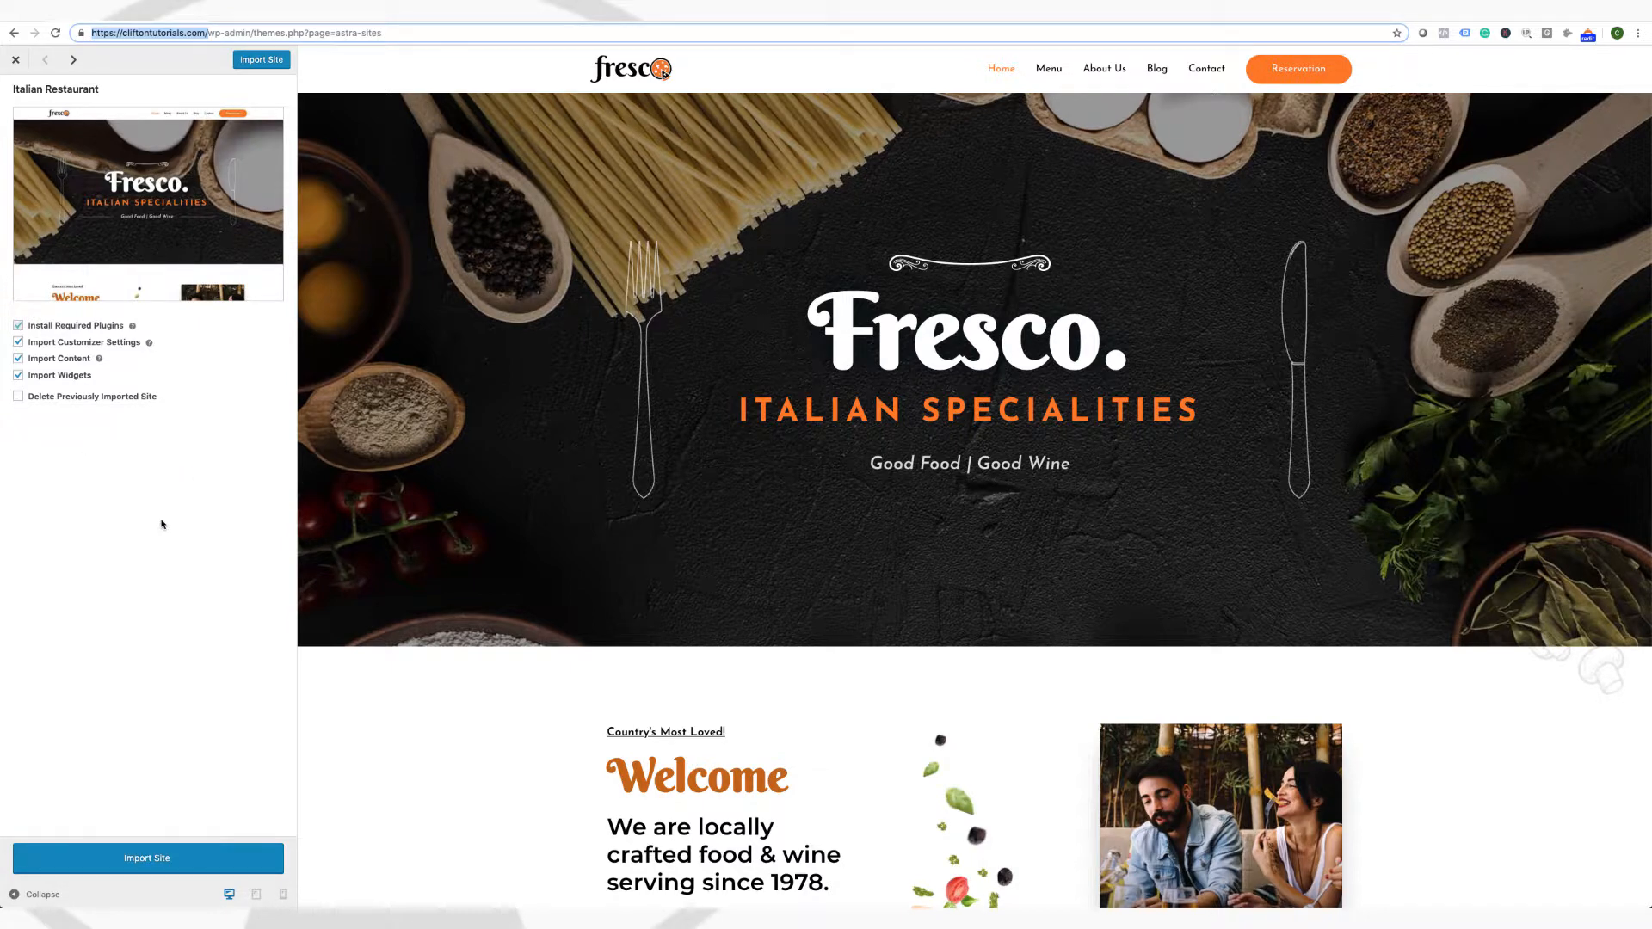
{"action": "left_click", "coordinate": [165, 858]}
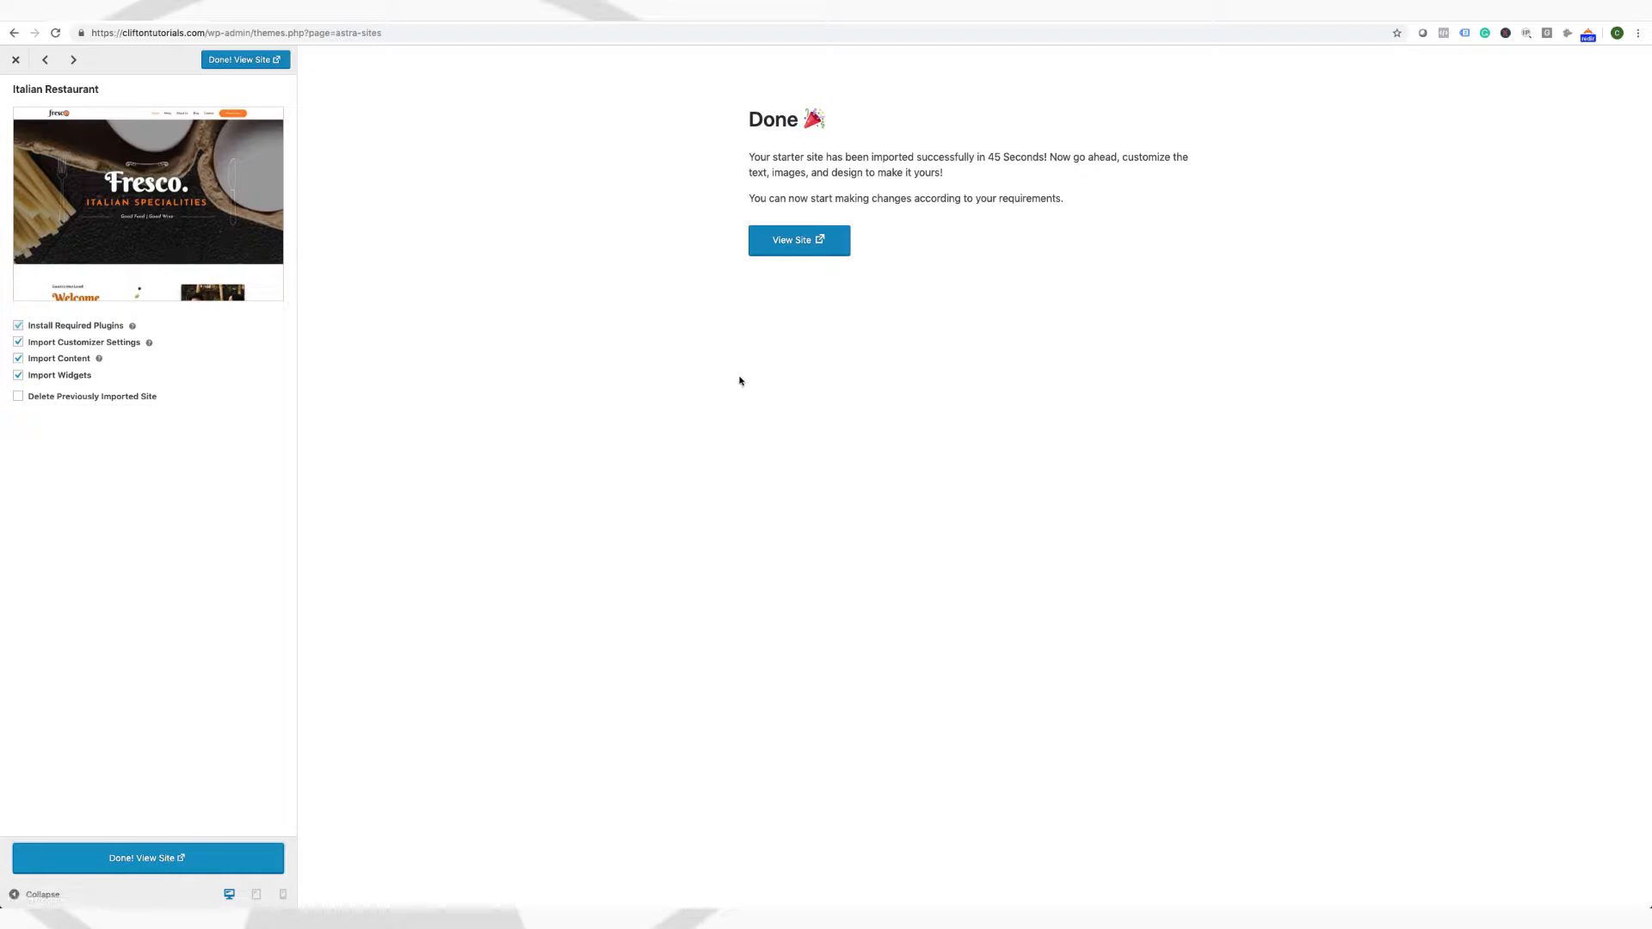
View the imported site and examine its home page from the hero section down to the reservations footer
{"action": "left_click", "coordinate": [806, 250]}
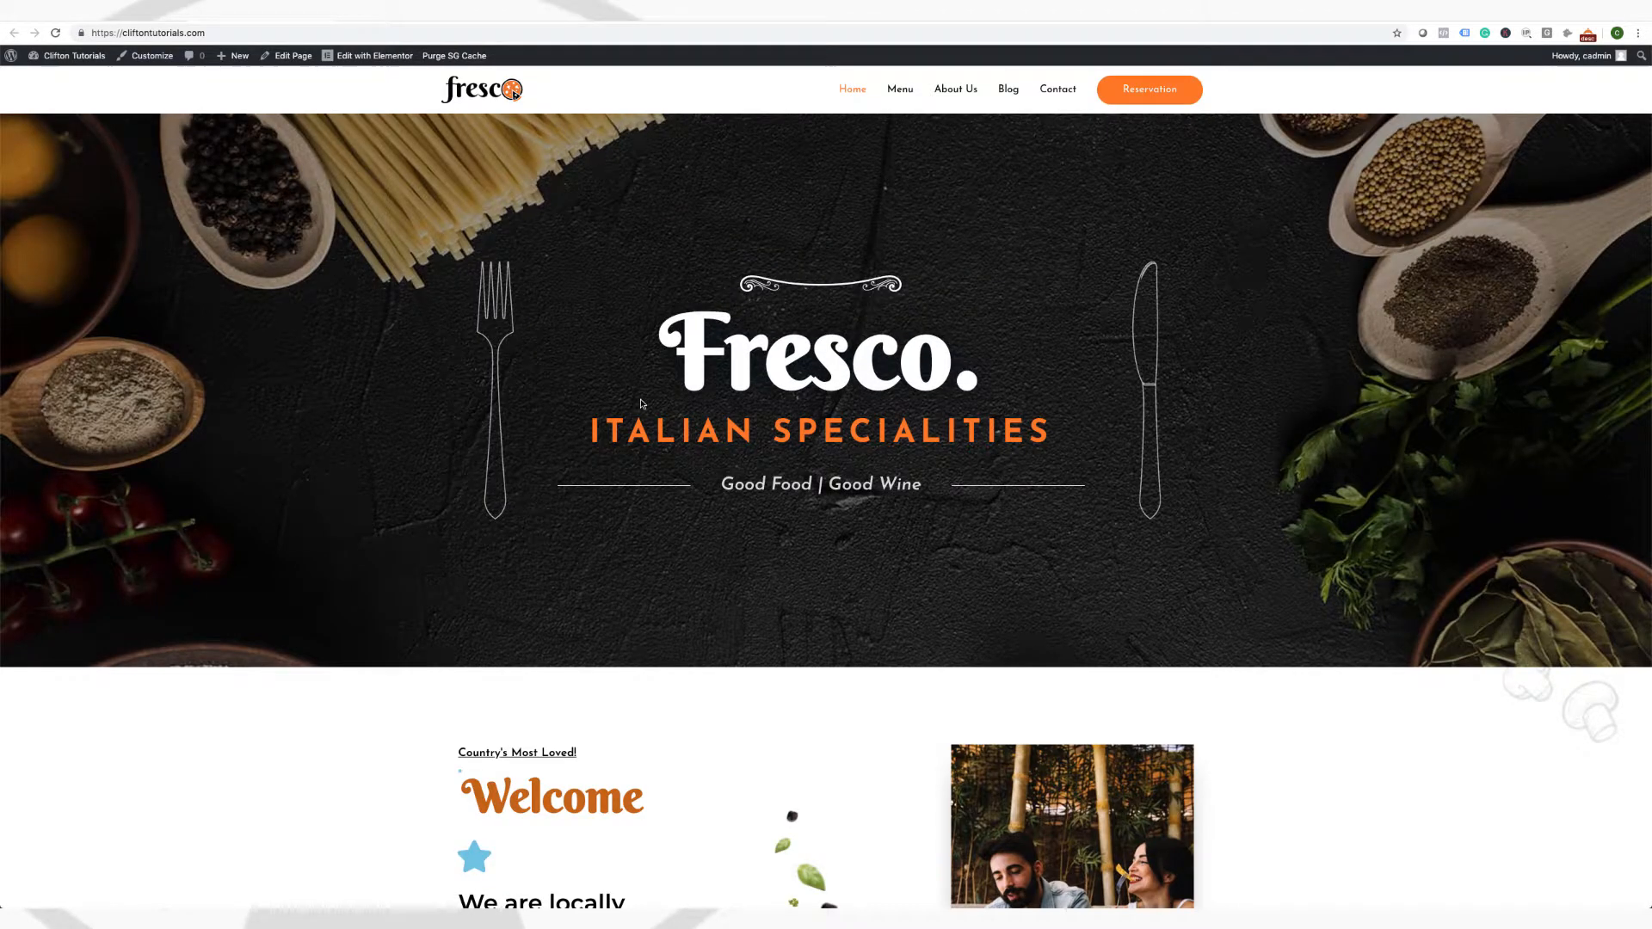
{"action": "scroll", "coordinate": [641, 403], "scroll_direction": "down", "scroll_amount": 3}
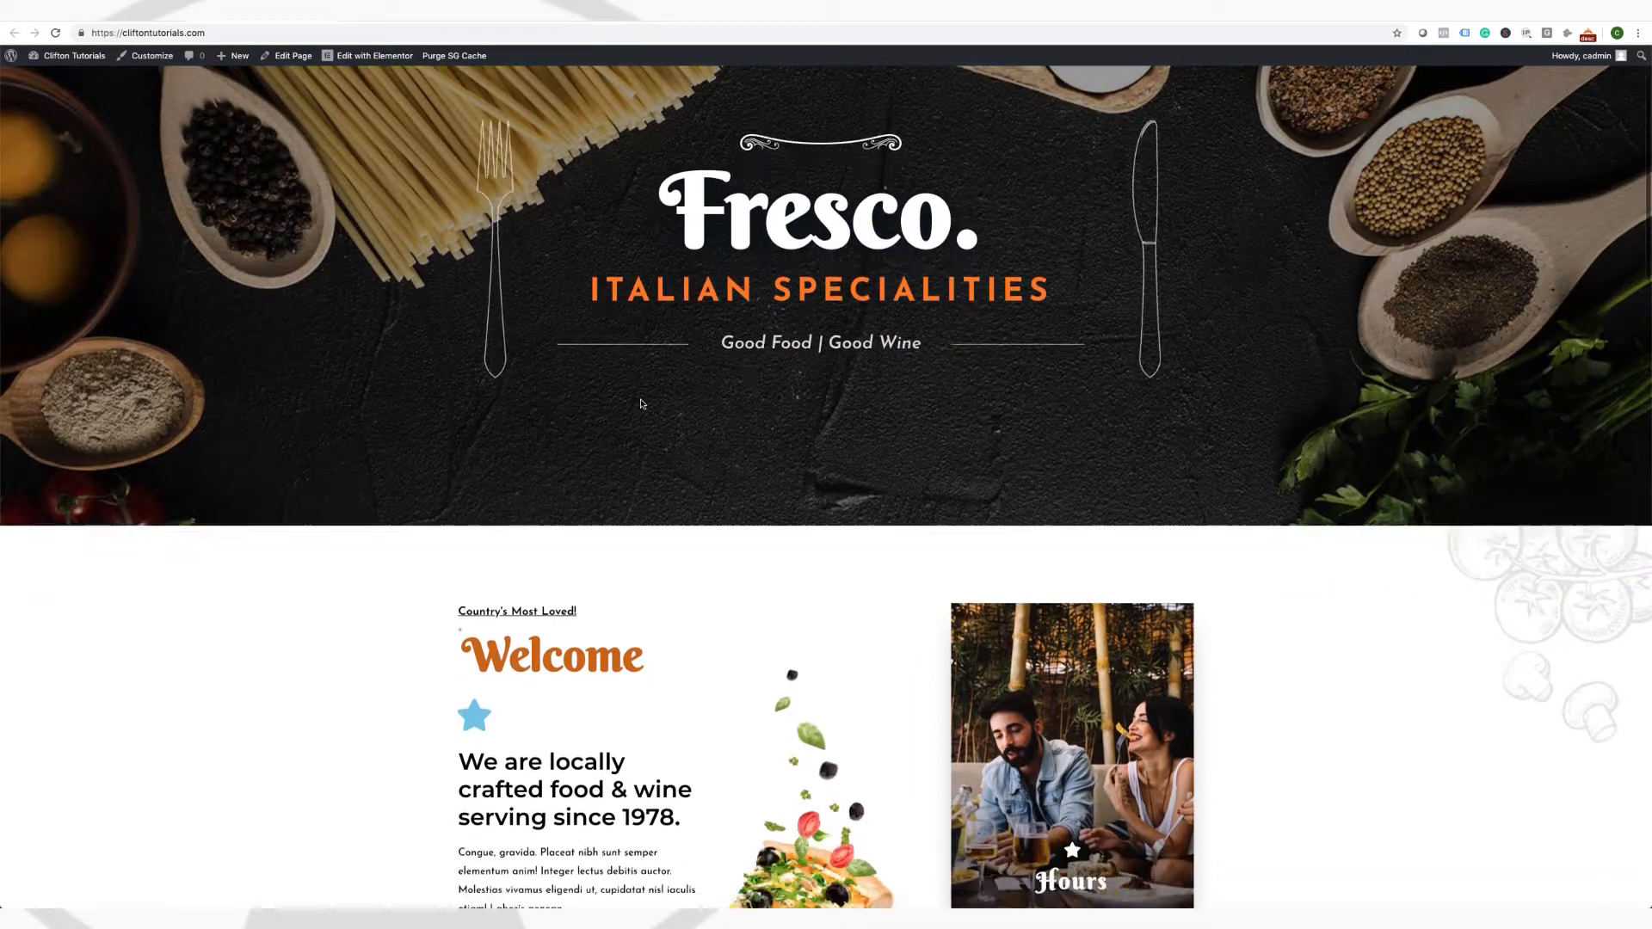
{"action": "scroll", "coordinate": [641, 404], "scroll_direction": "down", "scroll_amount": 7}
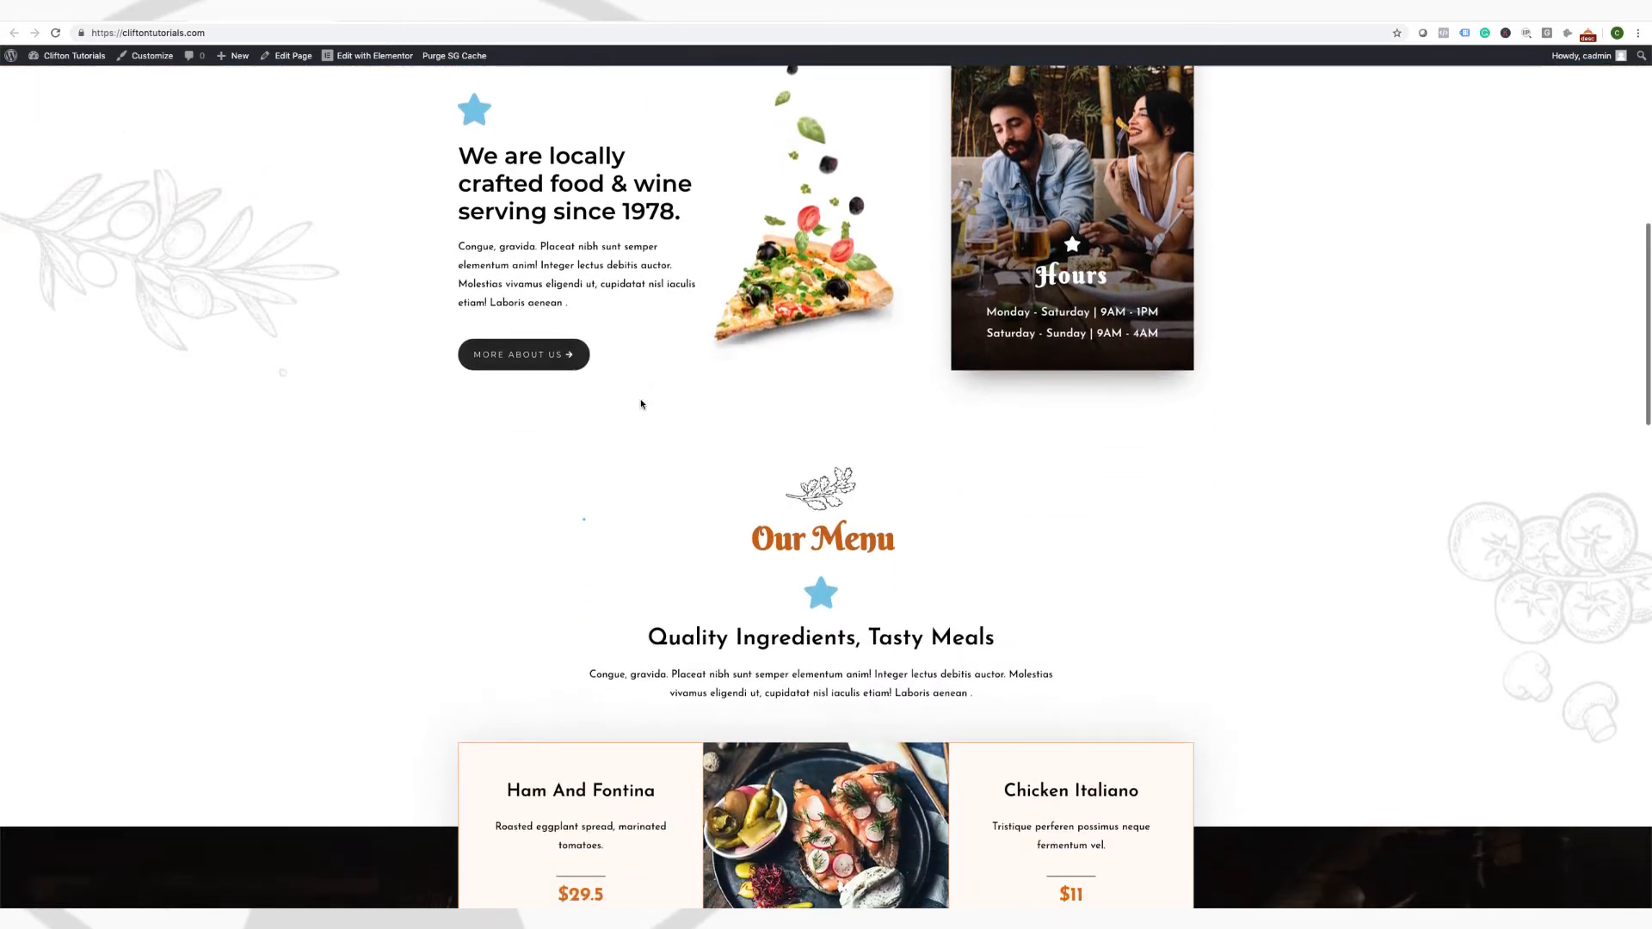
{"action": "scroll", "coordinate": [640, 404], "scroll_direction": "down", "scroll_amount": 8}
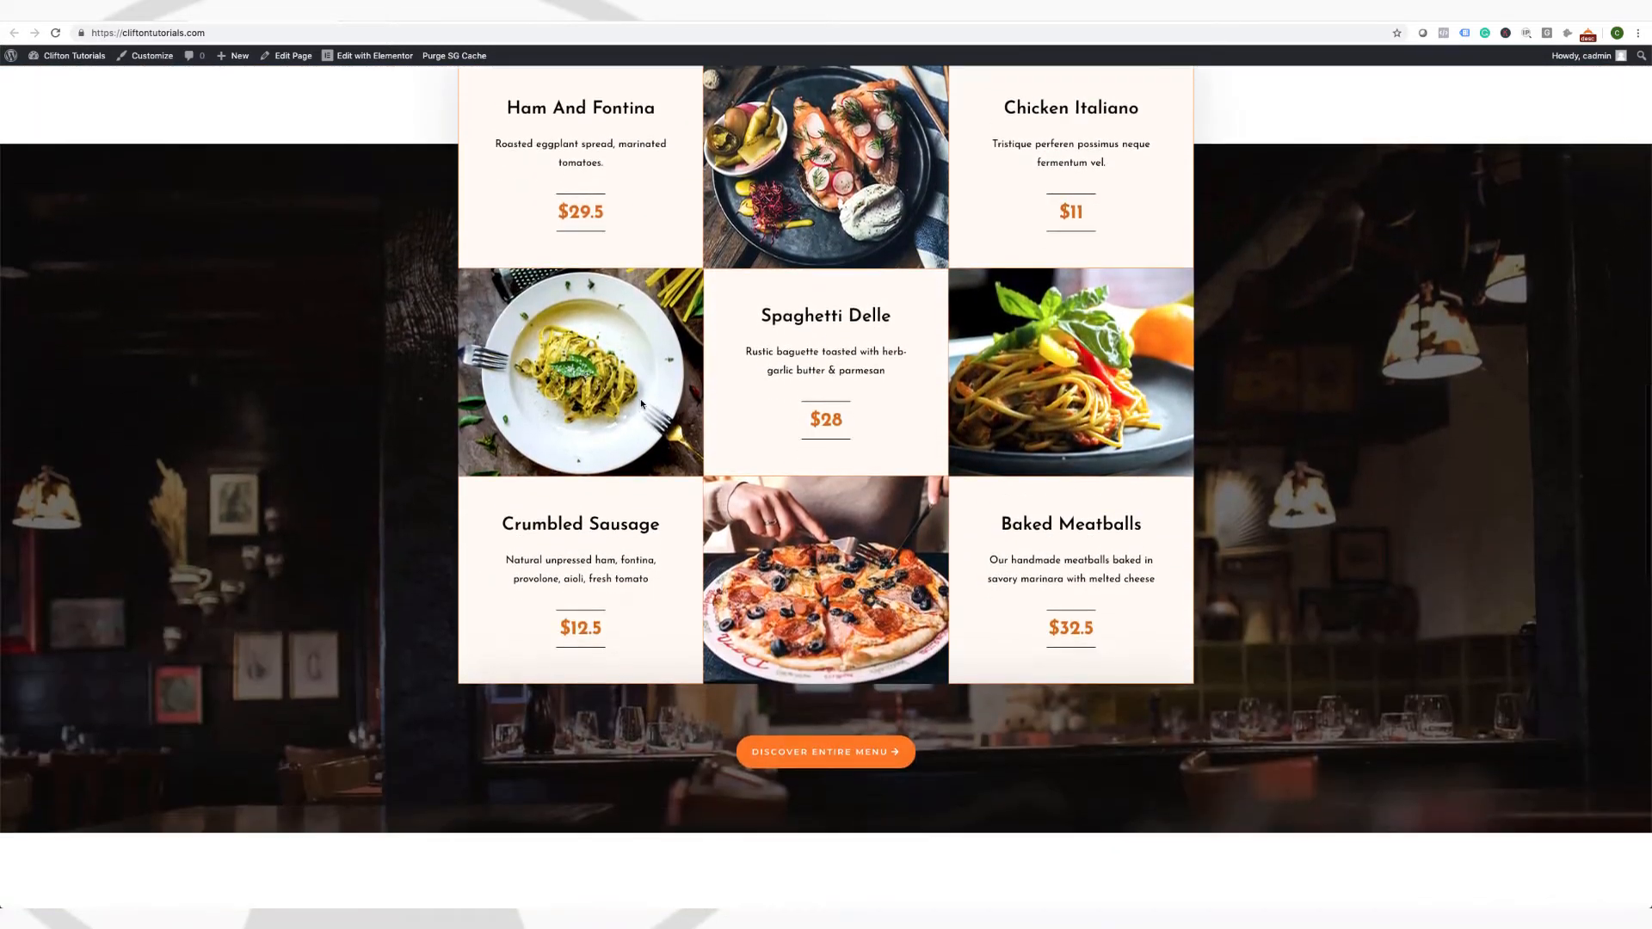
{"action": "scroll", "coordinate": [640, 404], "scroll_direction": "down", "scroll_amount": 10}
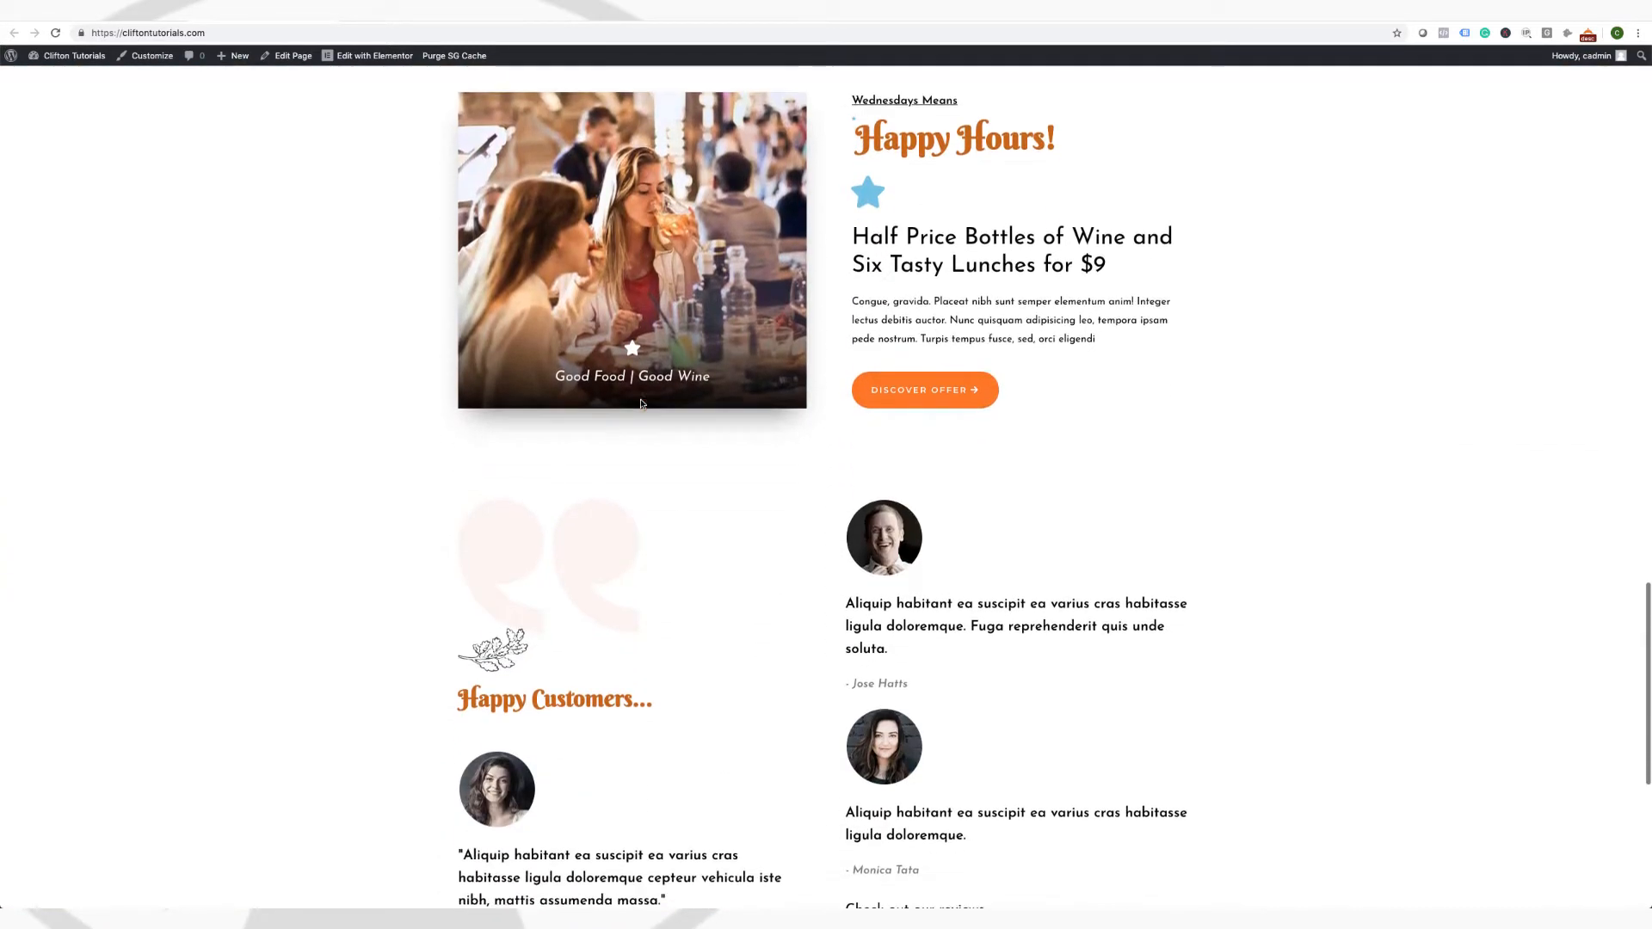
{"action": "scroll", "coordinate": [640, 404], "scroll_direction": "down", "scroll_amount": 6}
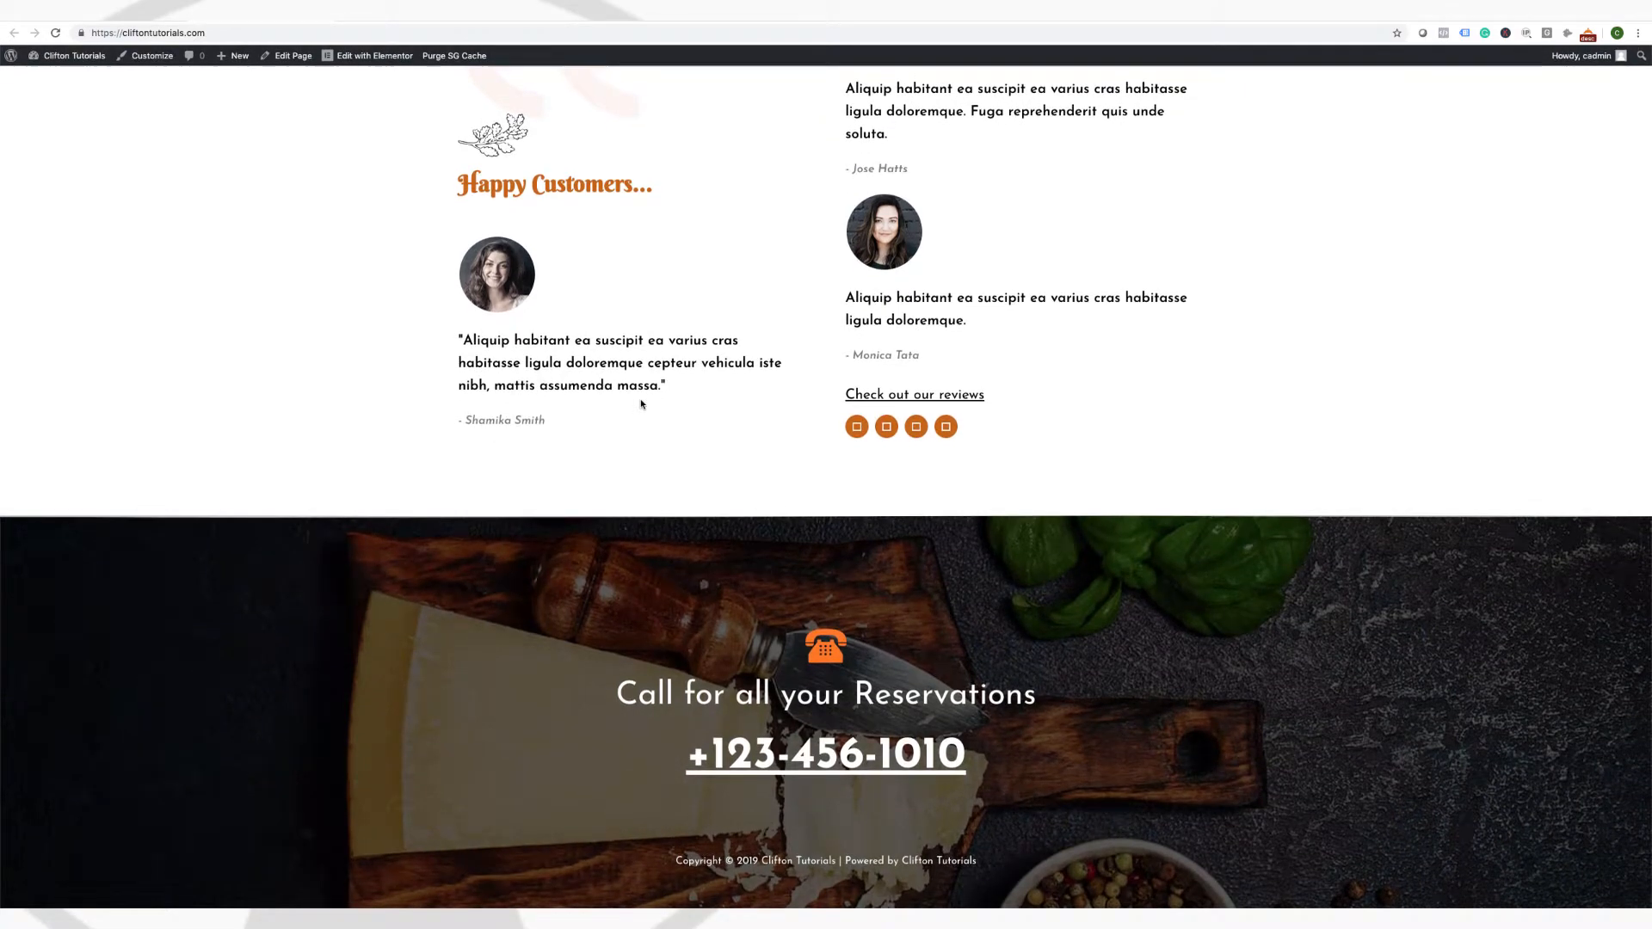
{"action": "scroll", "coordinate": [640, 403], "scroll_direction": "up", "scroll_amount": 15}
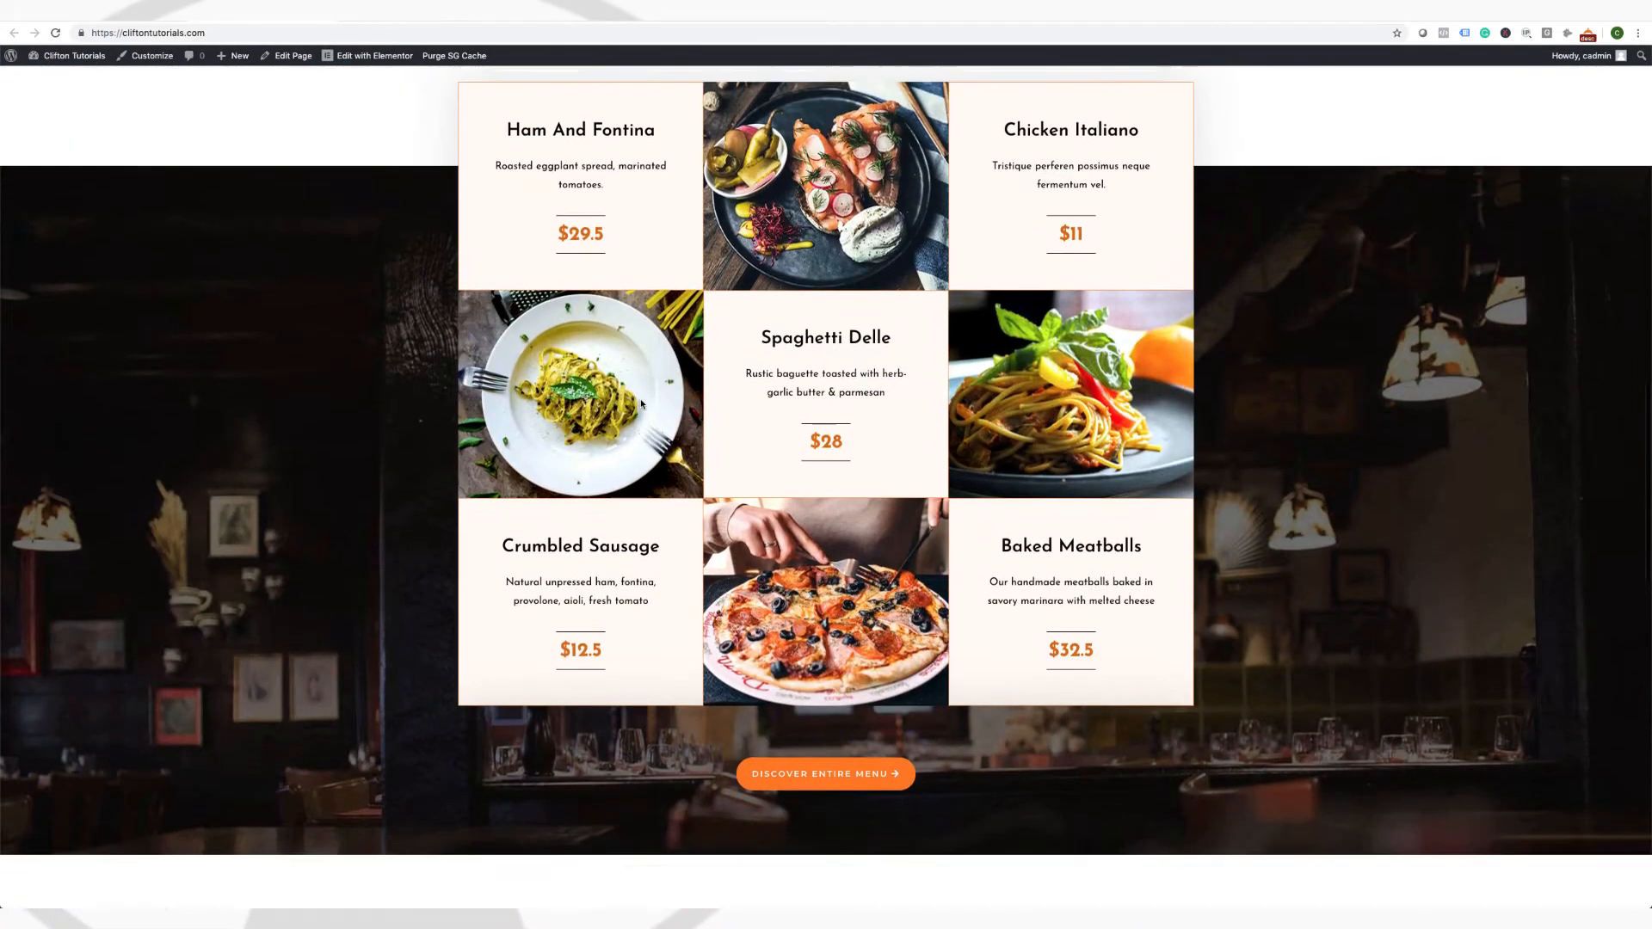
{"action": "scroll", "coordinate": [640, 404], "scroll_direction": "up", "scroll_amount": 12}
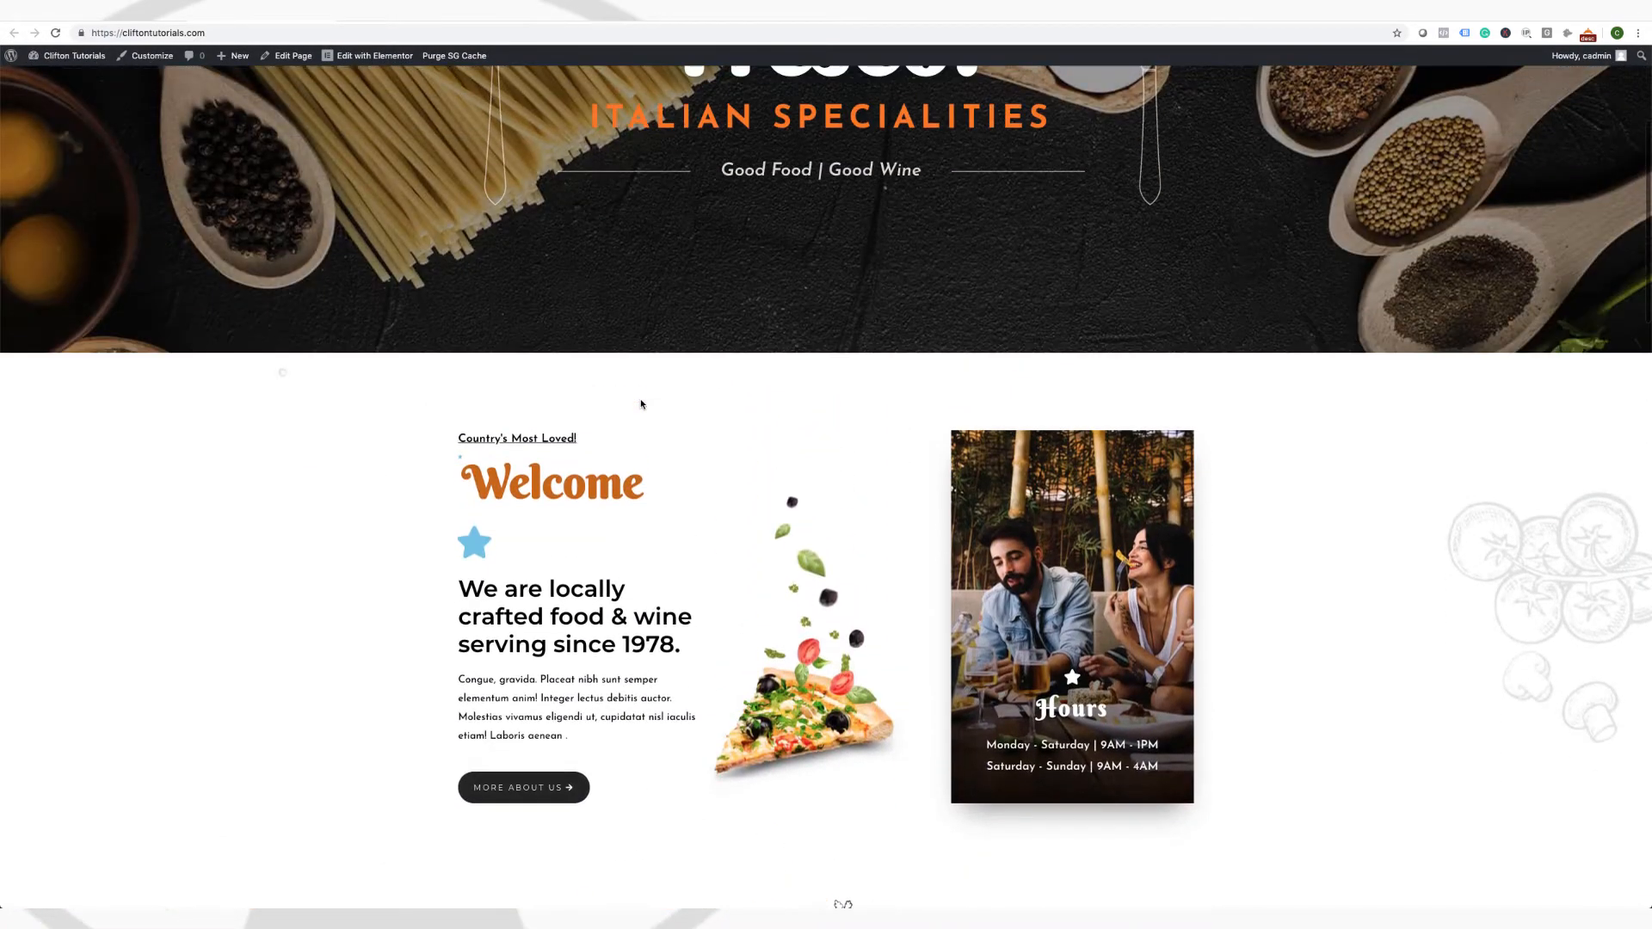
{"action": "scroll", "coordinate": [640, 404], "scroll_direction": "up", "scroll_amount": 4}
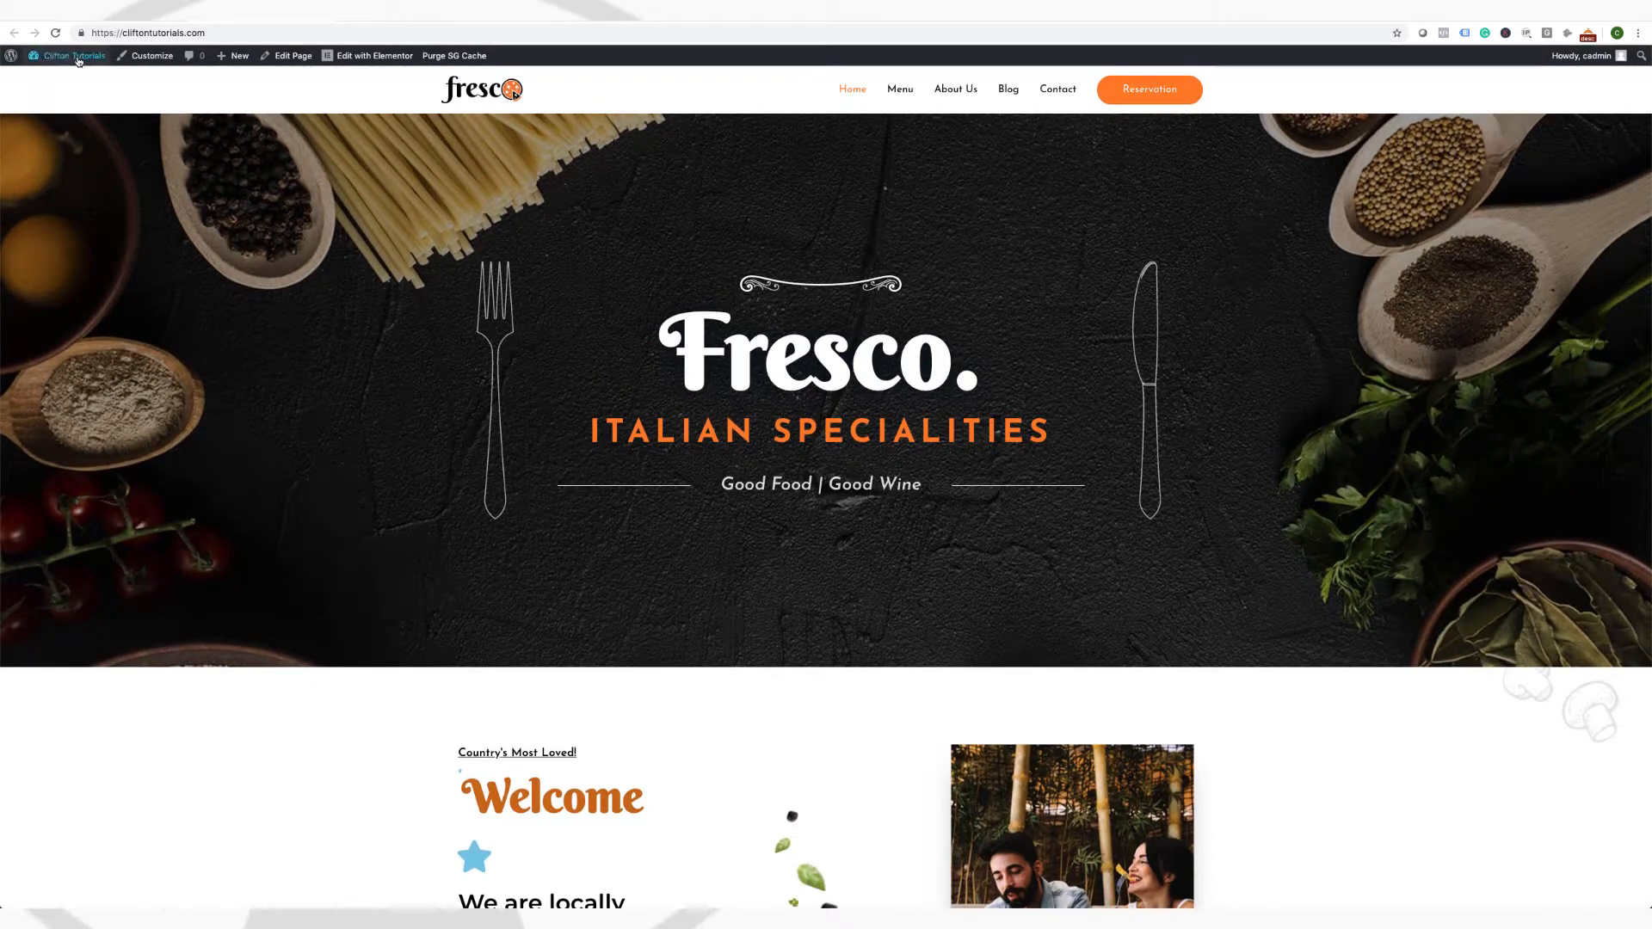
Go to the WordPress dashboard and show the list of installed plugins
{"action": "left_click", "coordinate": [72, 81]}
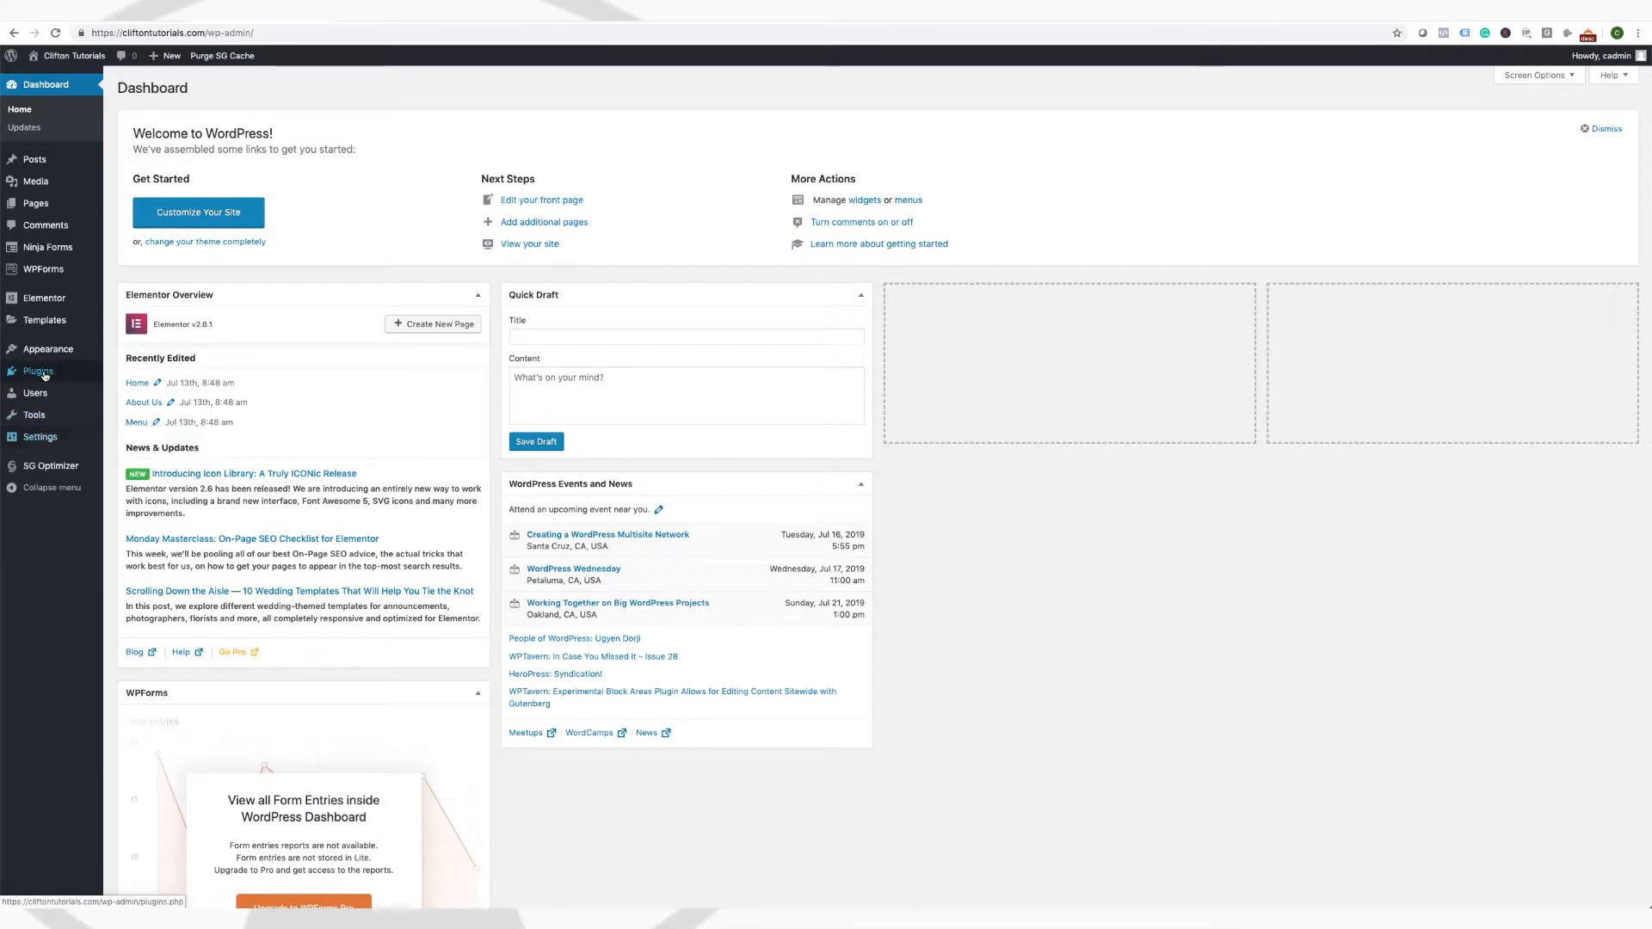
{"action": "mouse_move", "coordinate": [61, 371]}
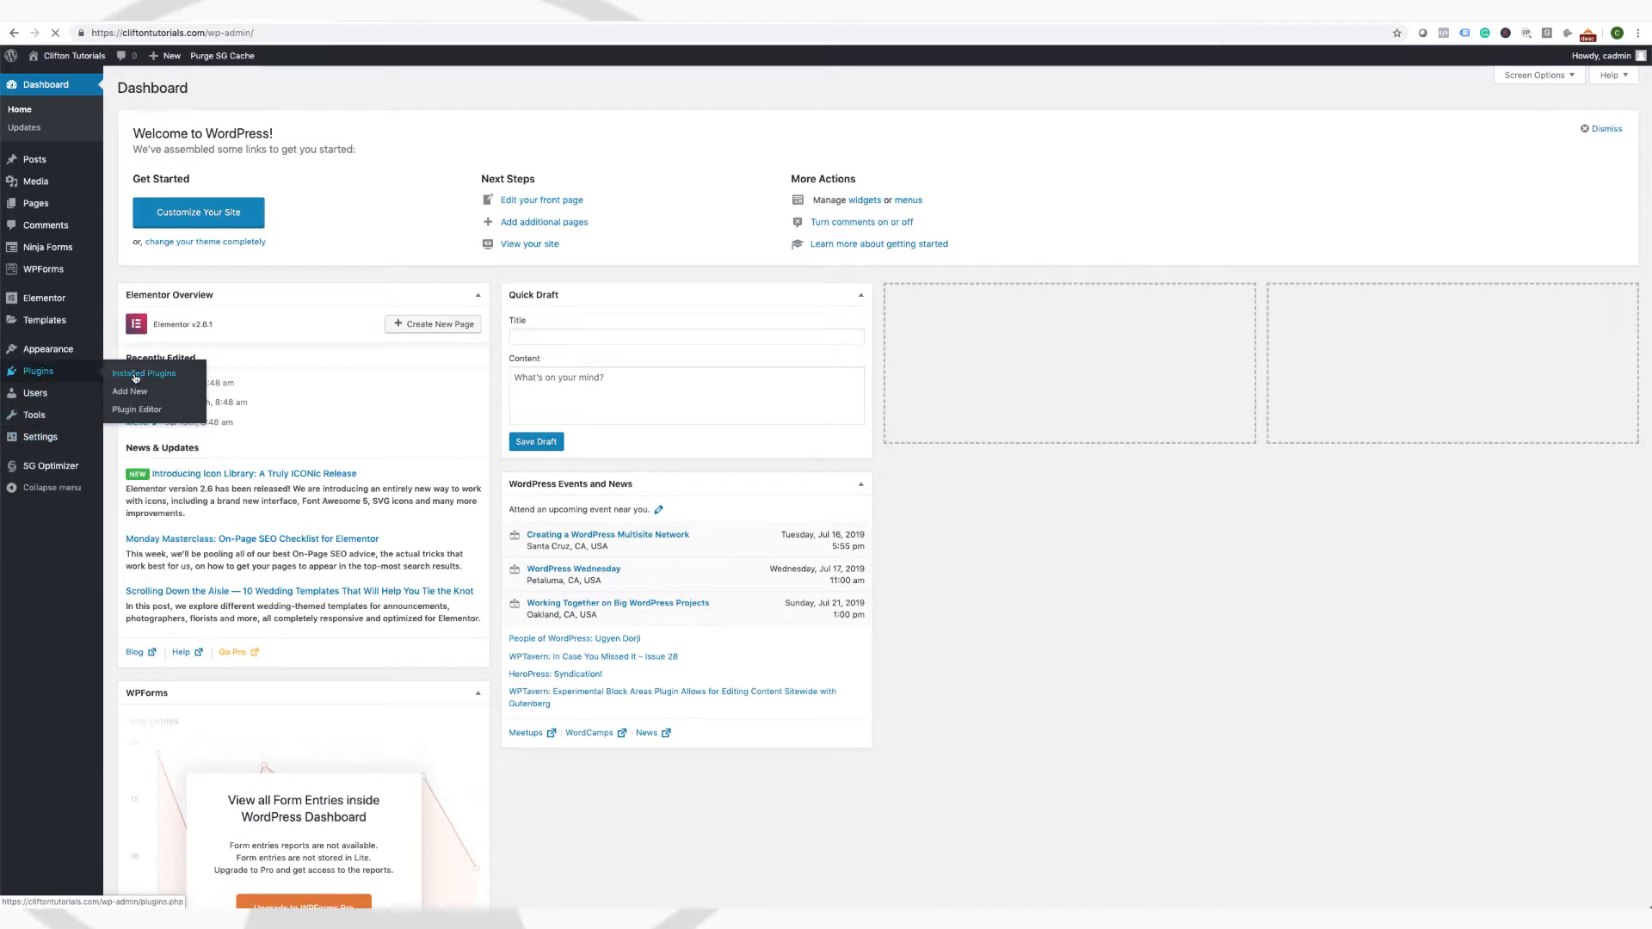
{"action": "left_click", "coordinate": [134, 376]}
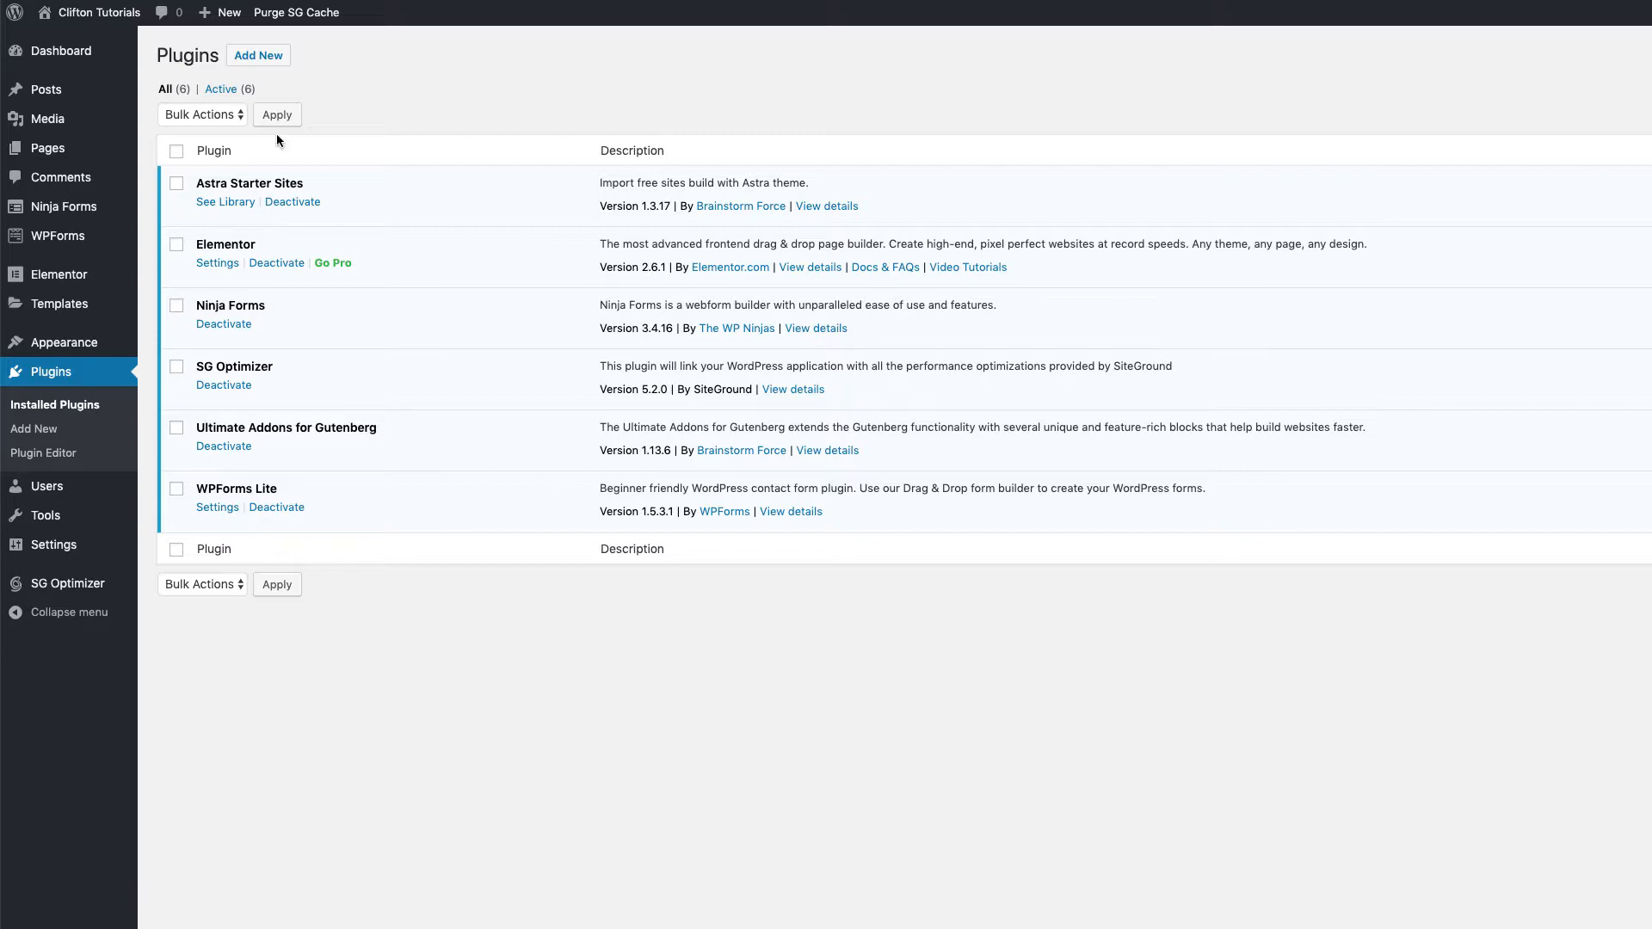
Open the site's home page in the Elementor editor and dismiss the Flexbox Changes note
{"action": "left_click", "coordinate": [101, 22]}
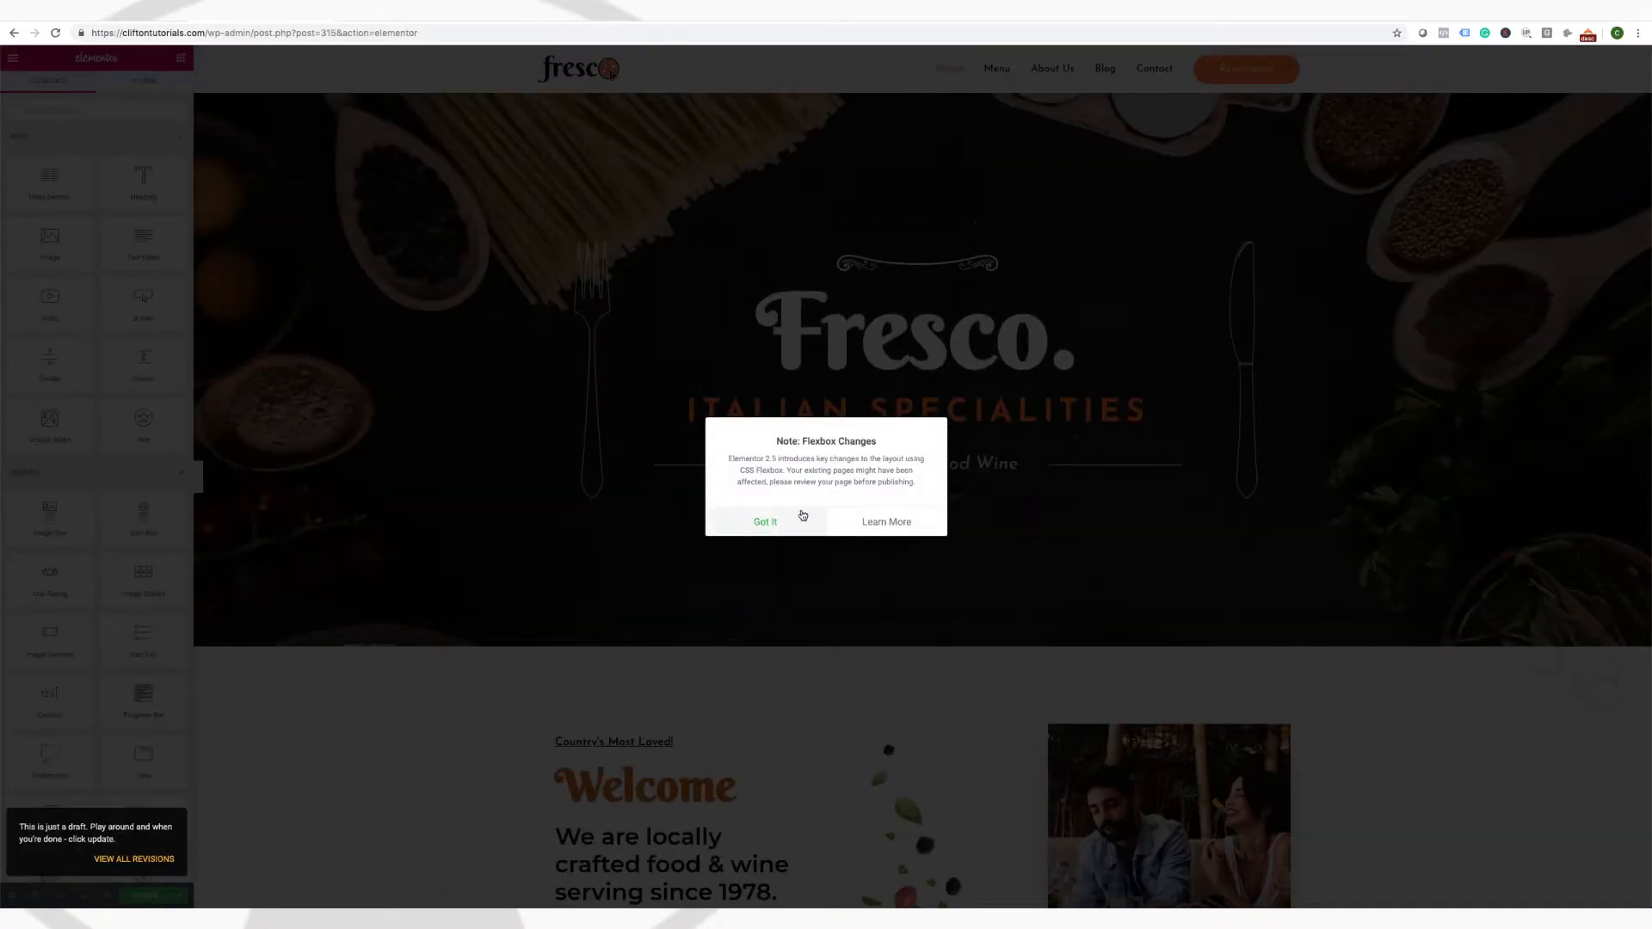
{"action": "left_click", "coordinate": [793, 522]}
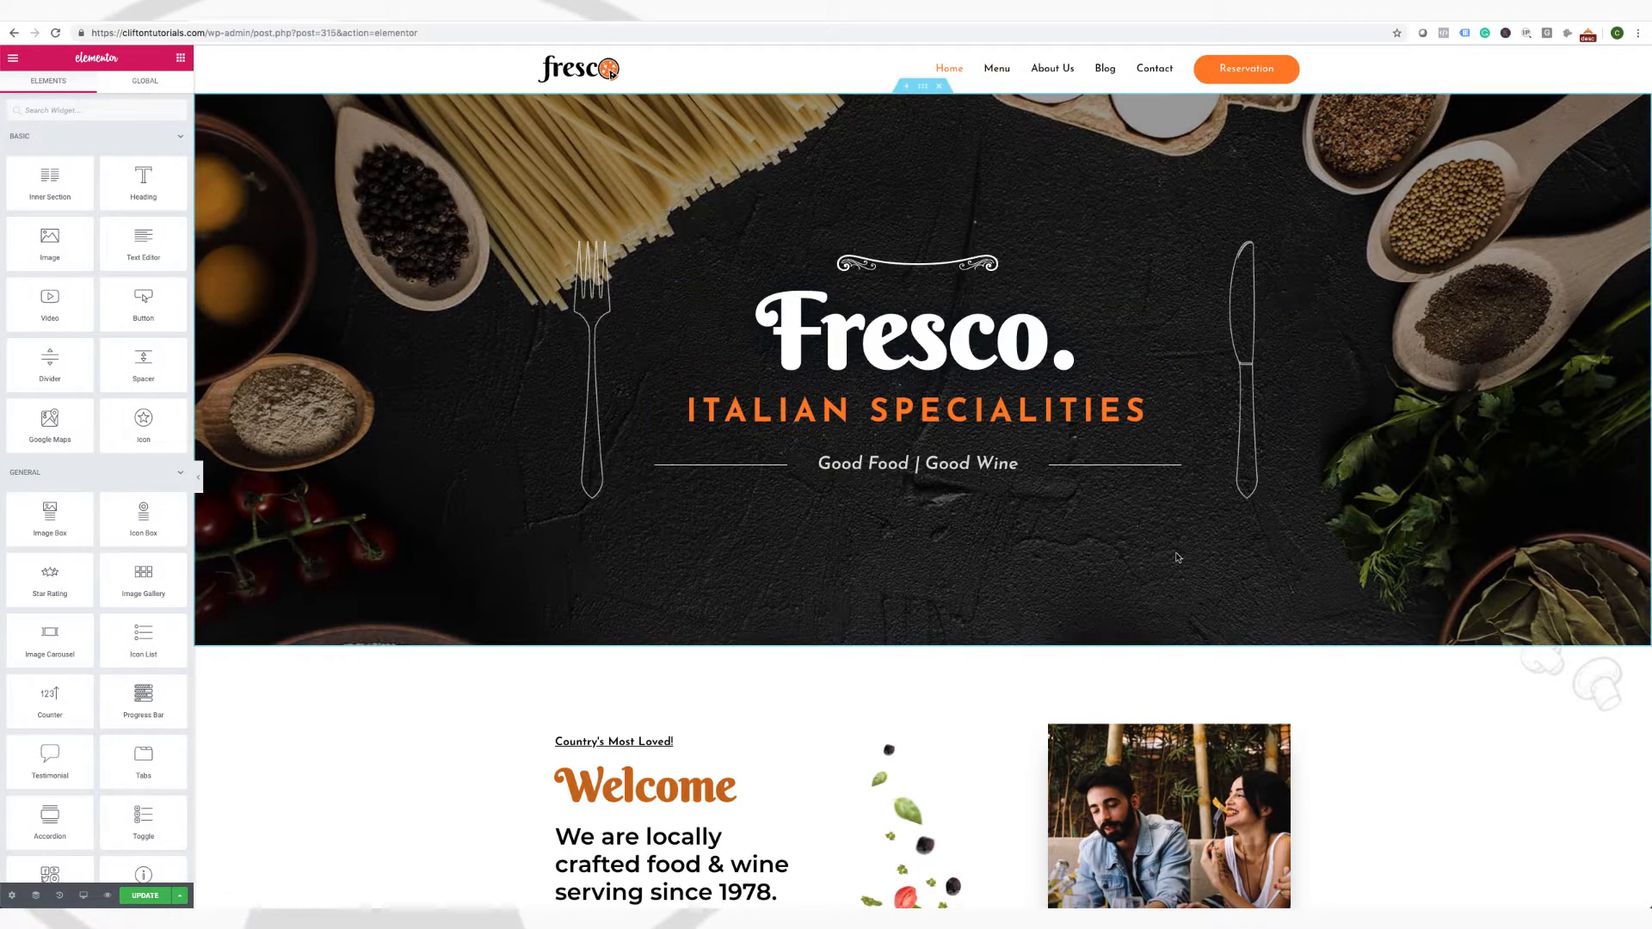
Look through the home page sections in the editor and examine the available Basic and General widgets
{"action": "scroll", "coordinate": [1105, 572], "scroll_direction": "down", "scroll_amount": 2}
{"action": "scroll", "coordinate": [1119, 575], "scroll_direction": "down", "scroll_amount": 3}
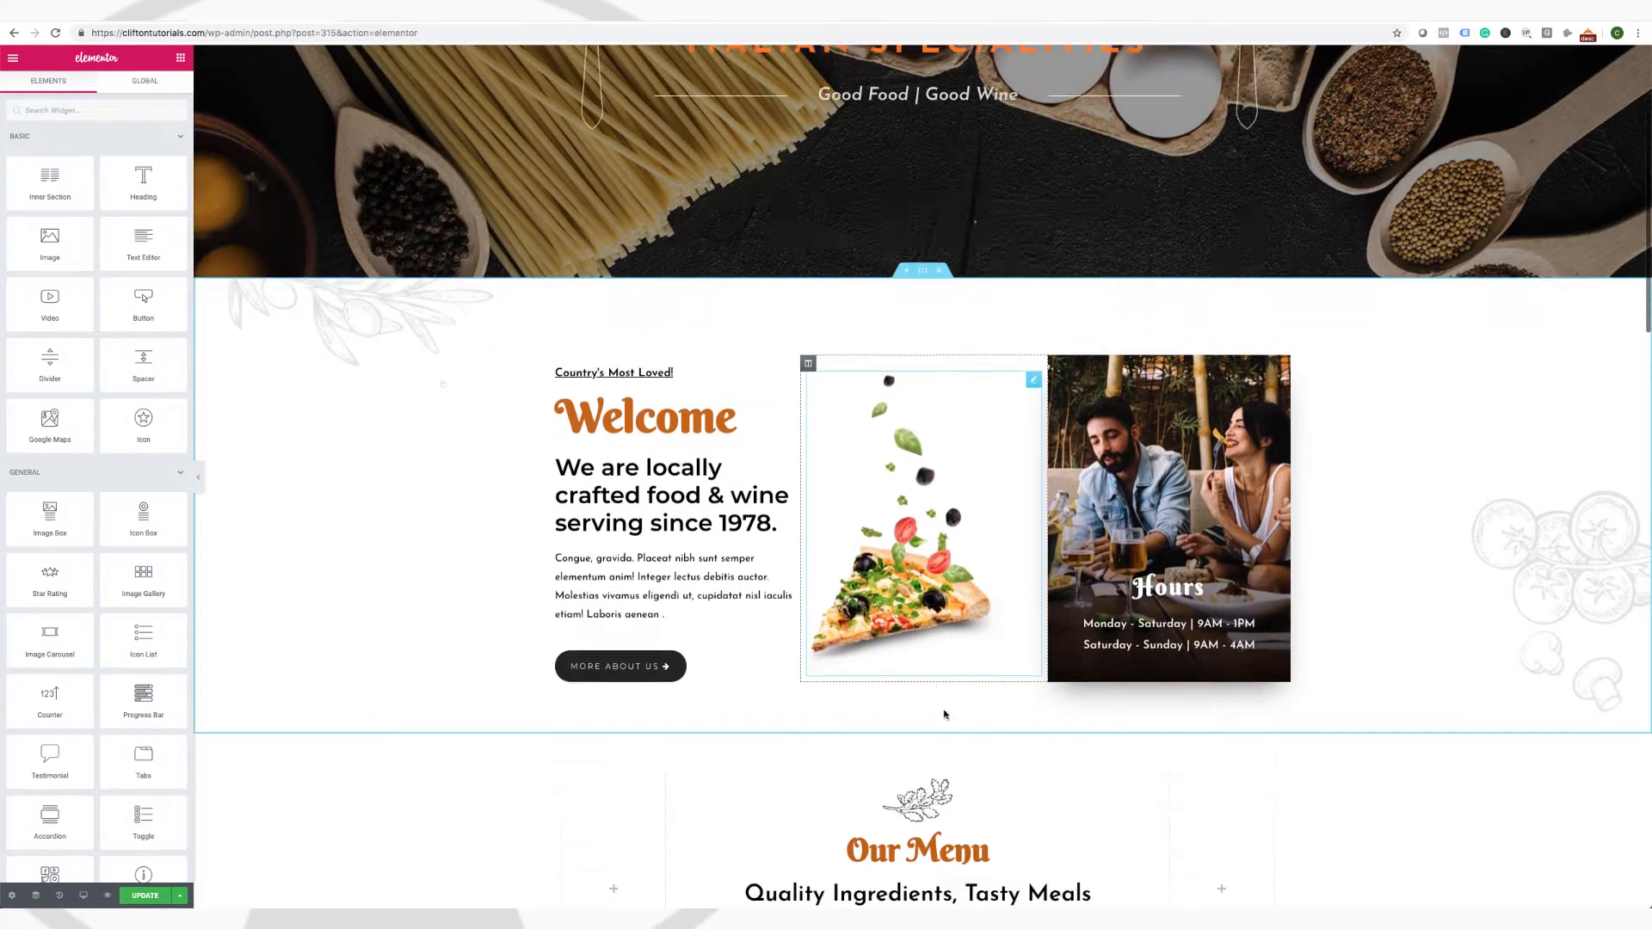
{"action": "scroll", "coordinate": [1157, 581], "scroll_direction": "down", "scroll_amount": 3}
{"action": "scroll", "coordinate": [845, 633], "scroll_direction": "up", "scroll_amount": 7}
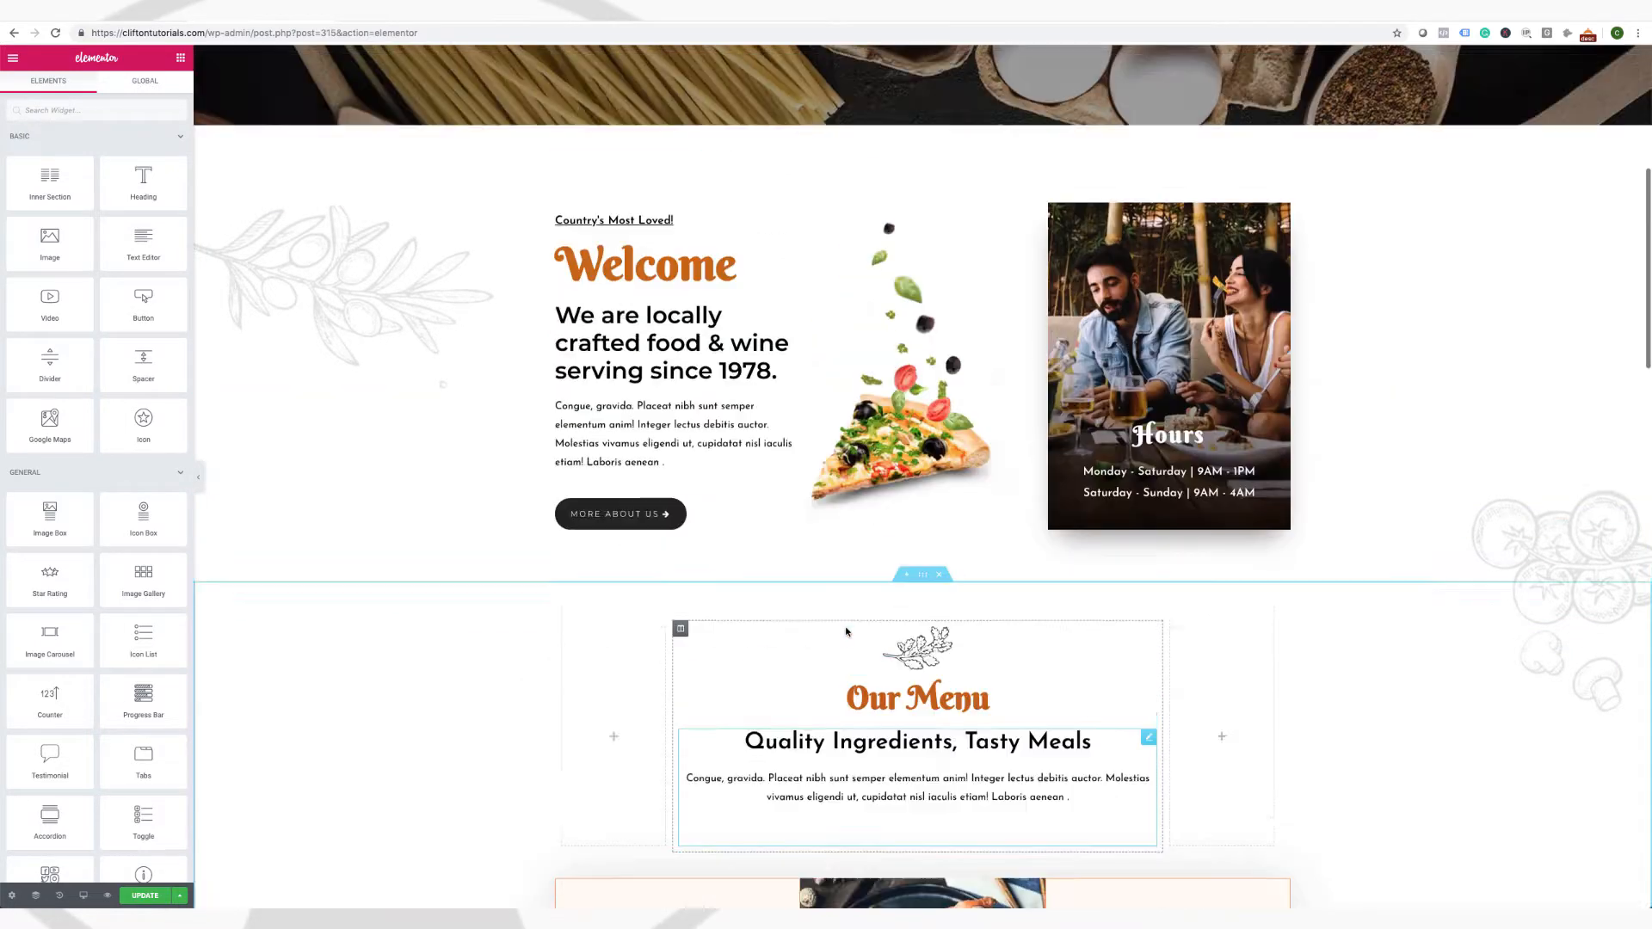
{"action": "scroll", "coordinate": [846, 632], "scroll_direction": "up", "scroll_amount": 2}
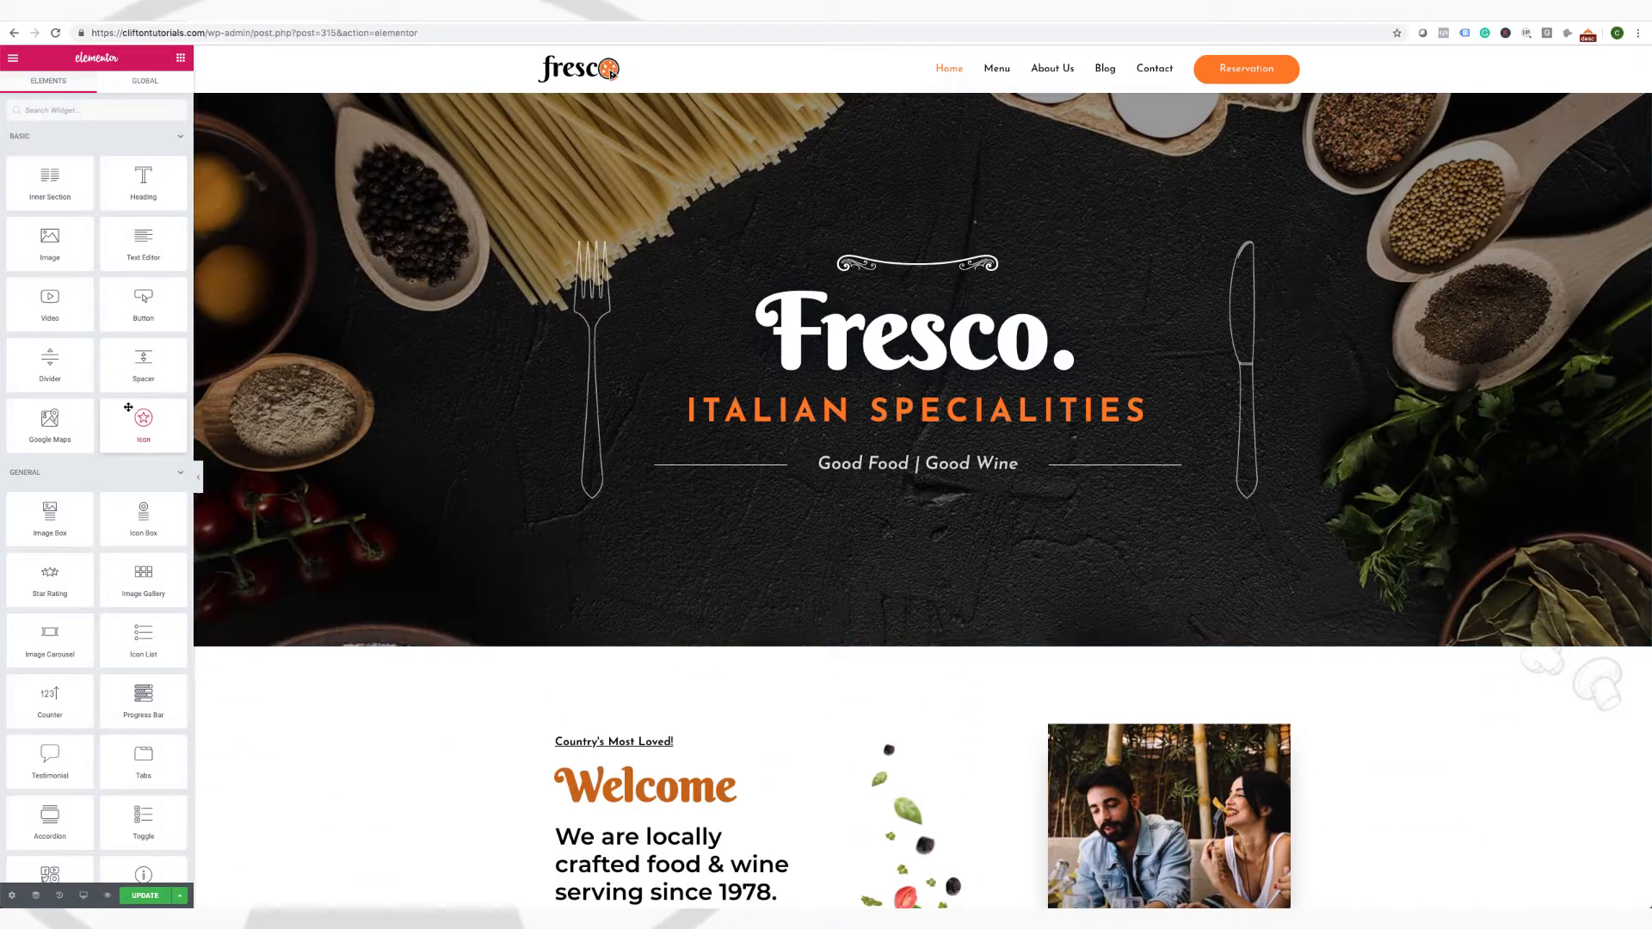
{"action": "scroll", "coordinate": [116, 433], "scroll_direction": "down", "scroll_amount": 2}
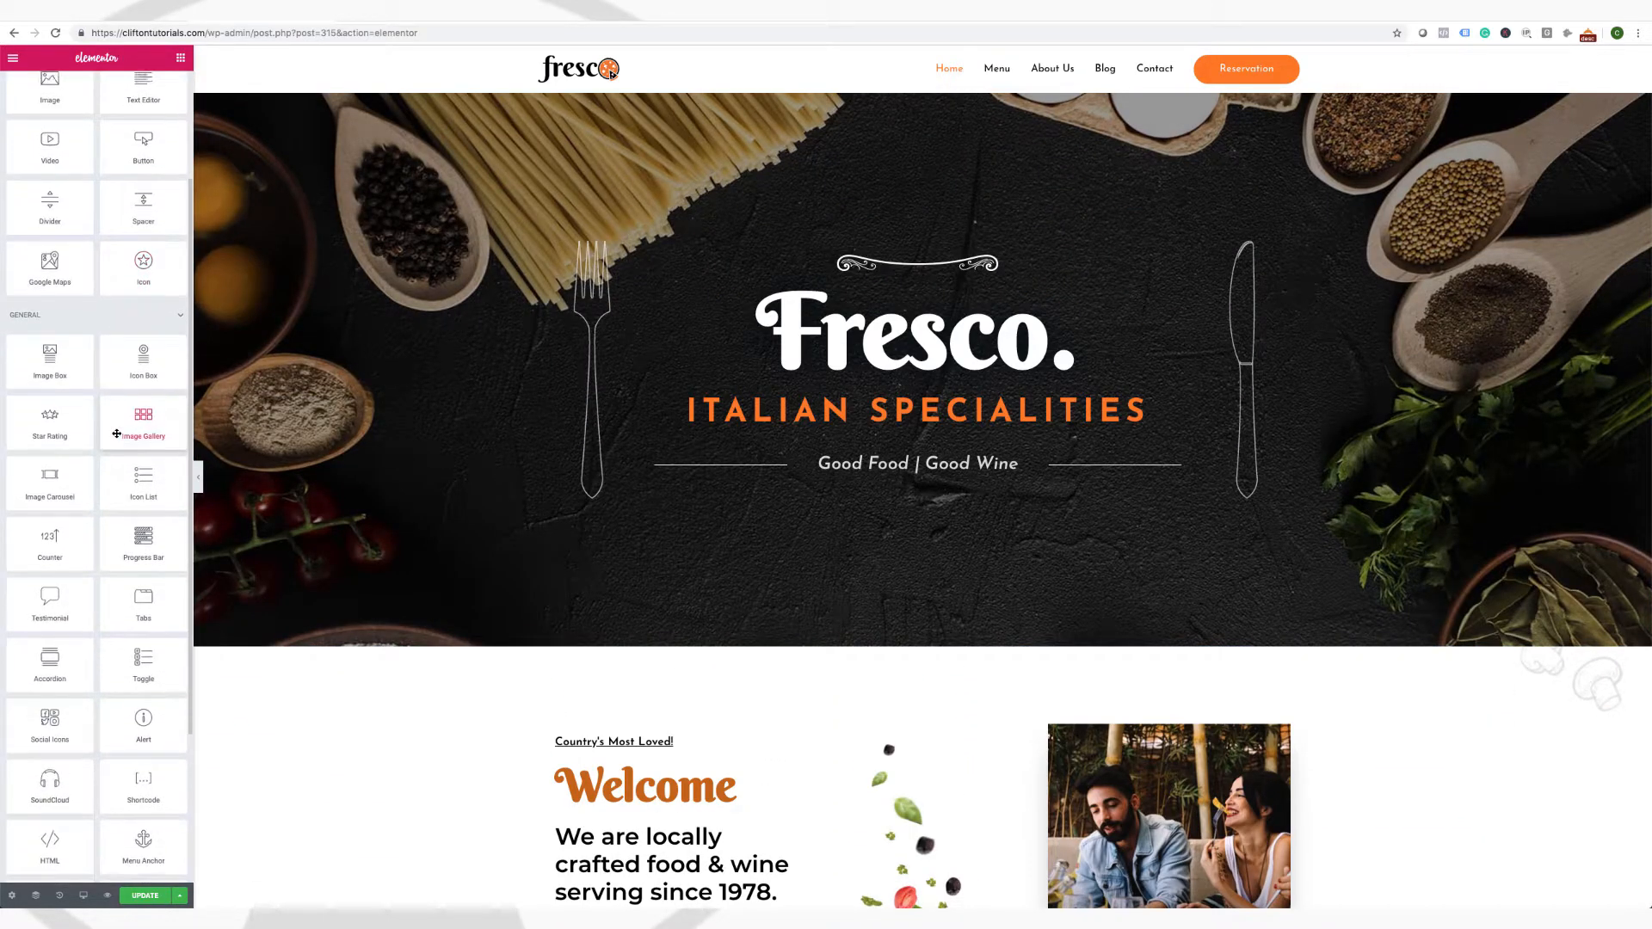
{"action": "scroll", "coordinate": [116, 433], "scroll_direction": "down", "scroll_amount": 1}
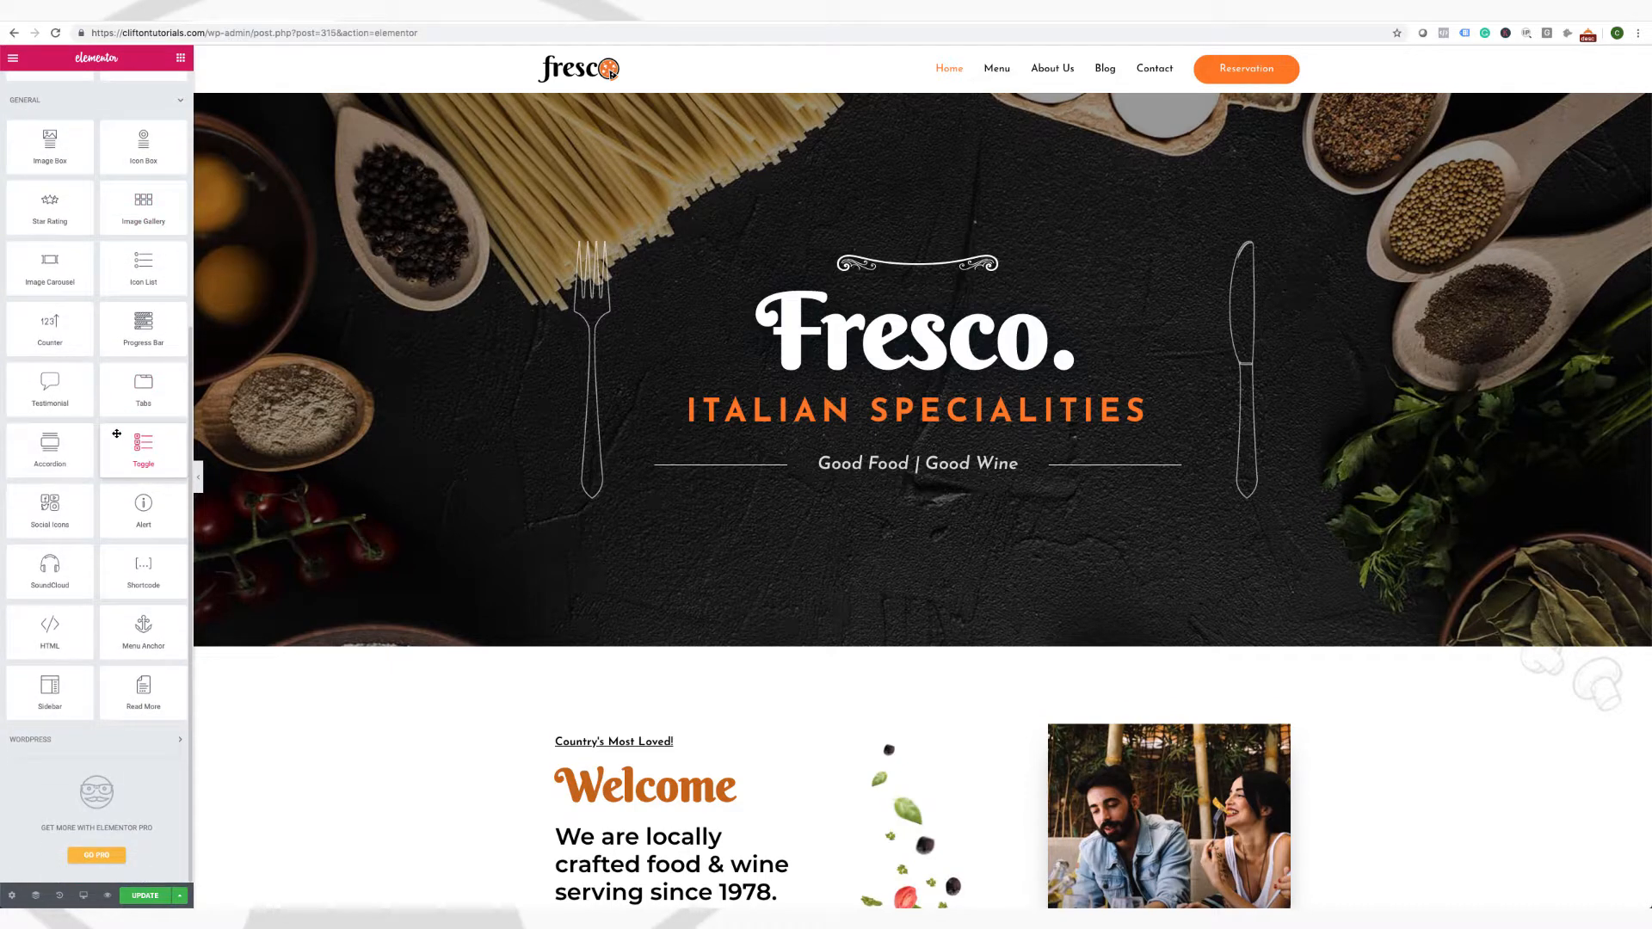
{"action": "scroll", "coordinate": [116, 433], "scroll_direction": "up", "scroll_amount": 3}
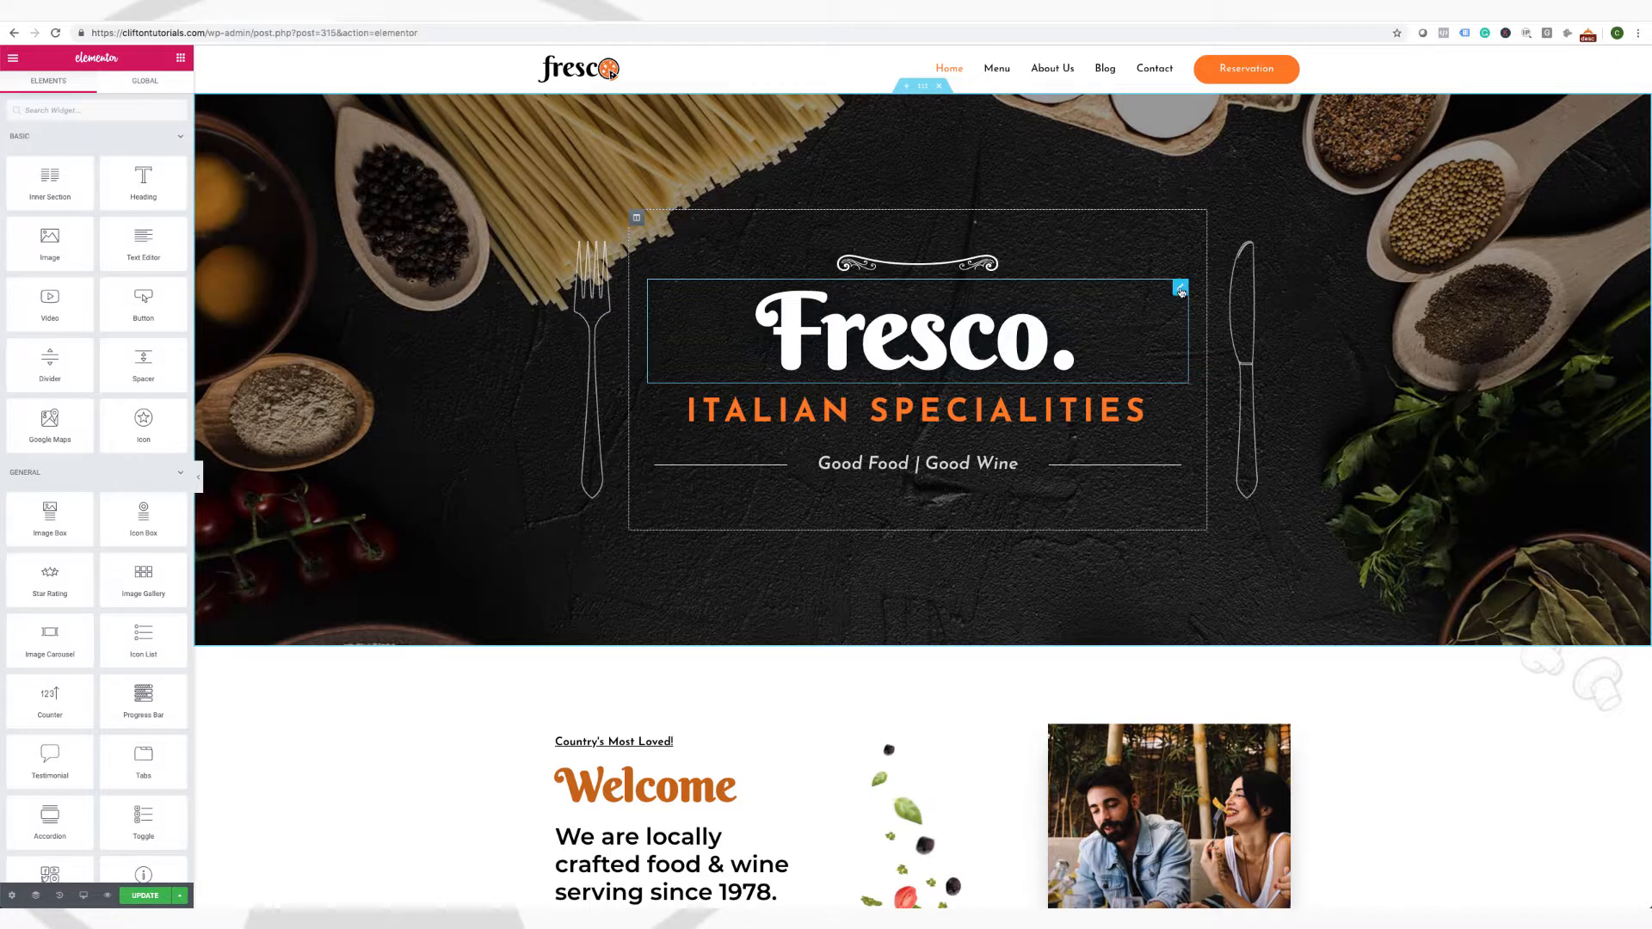
Edit the hero's Fresco heading, dismiss the Meet Right Click tip and replace the title with Clifton
{"action": "left_click", "coordinate": [1181, 291]}
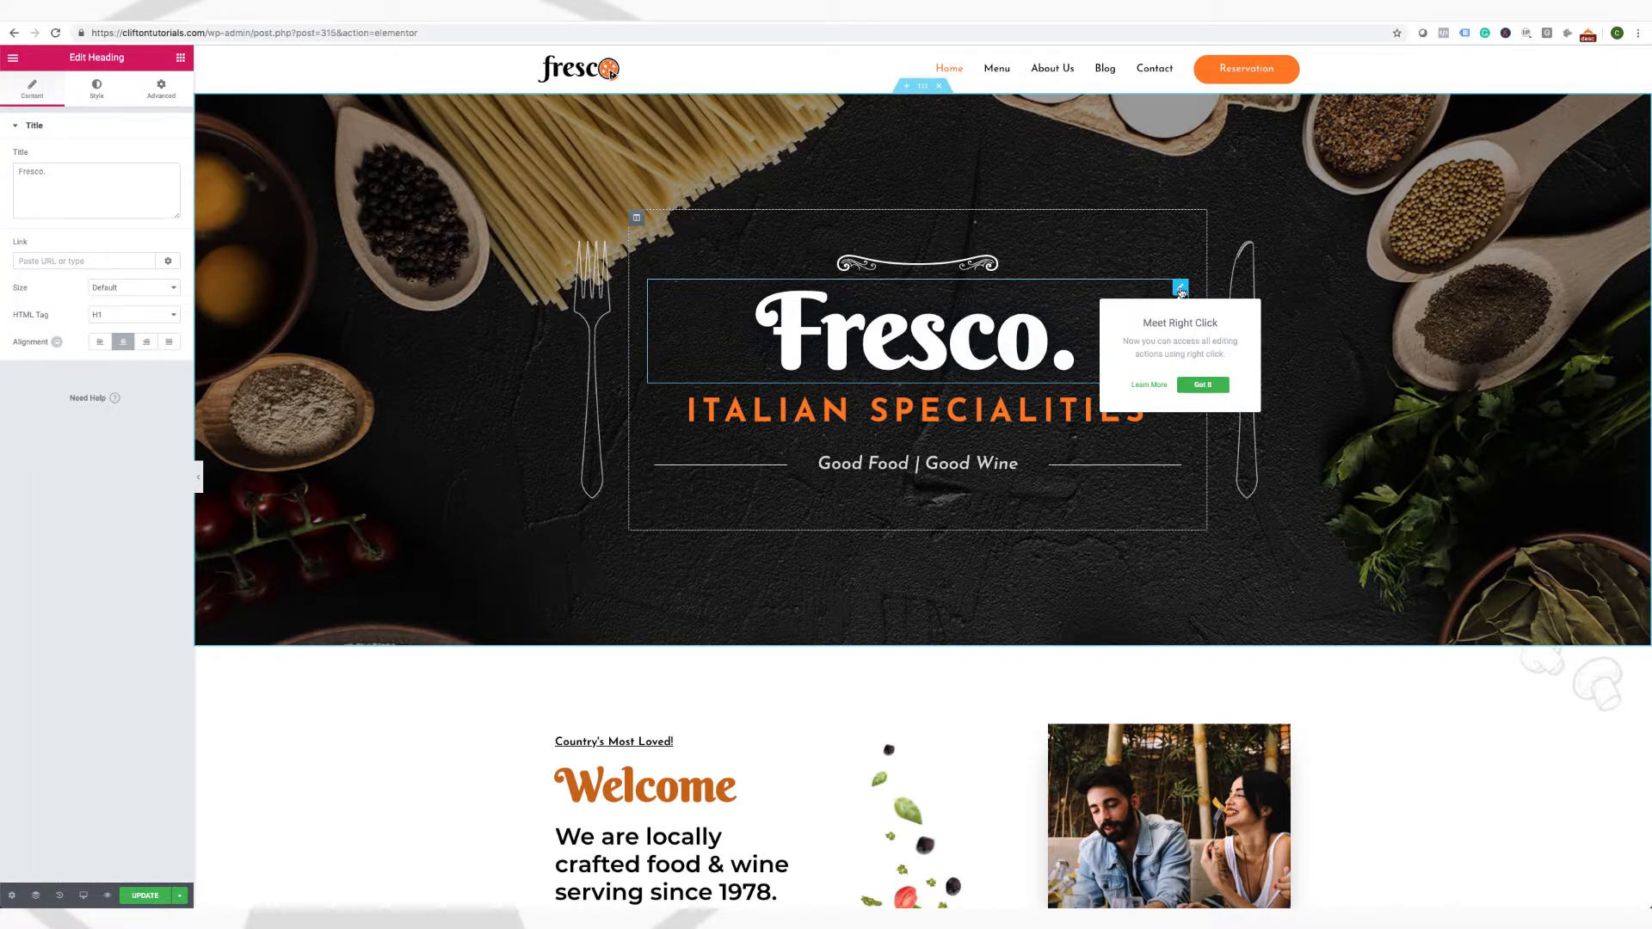
{"action": "left_click", "coordinate": [1202, 385]}
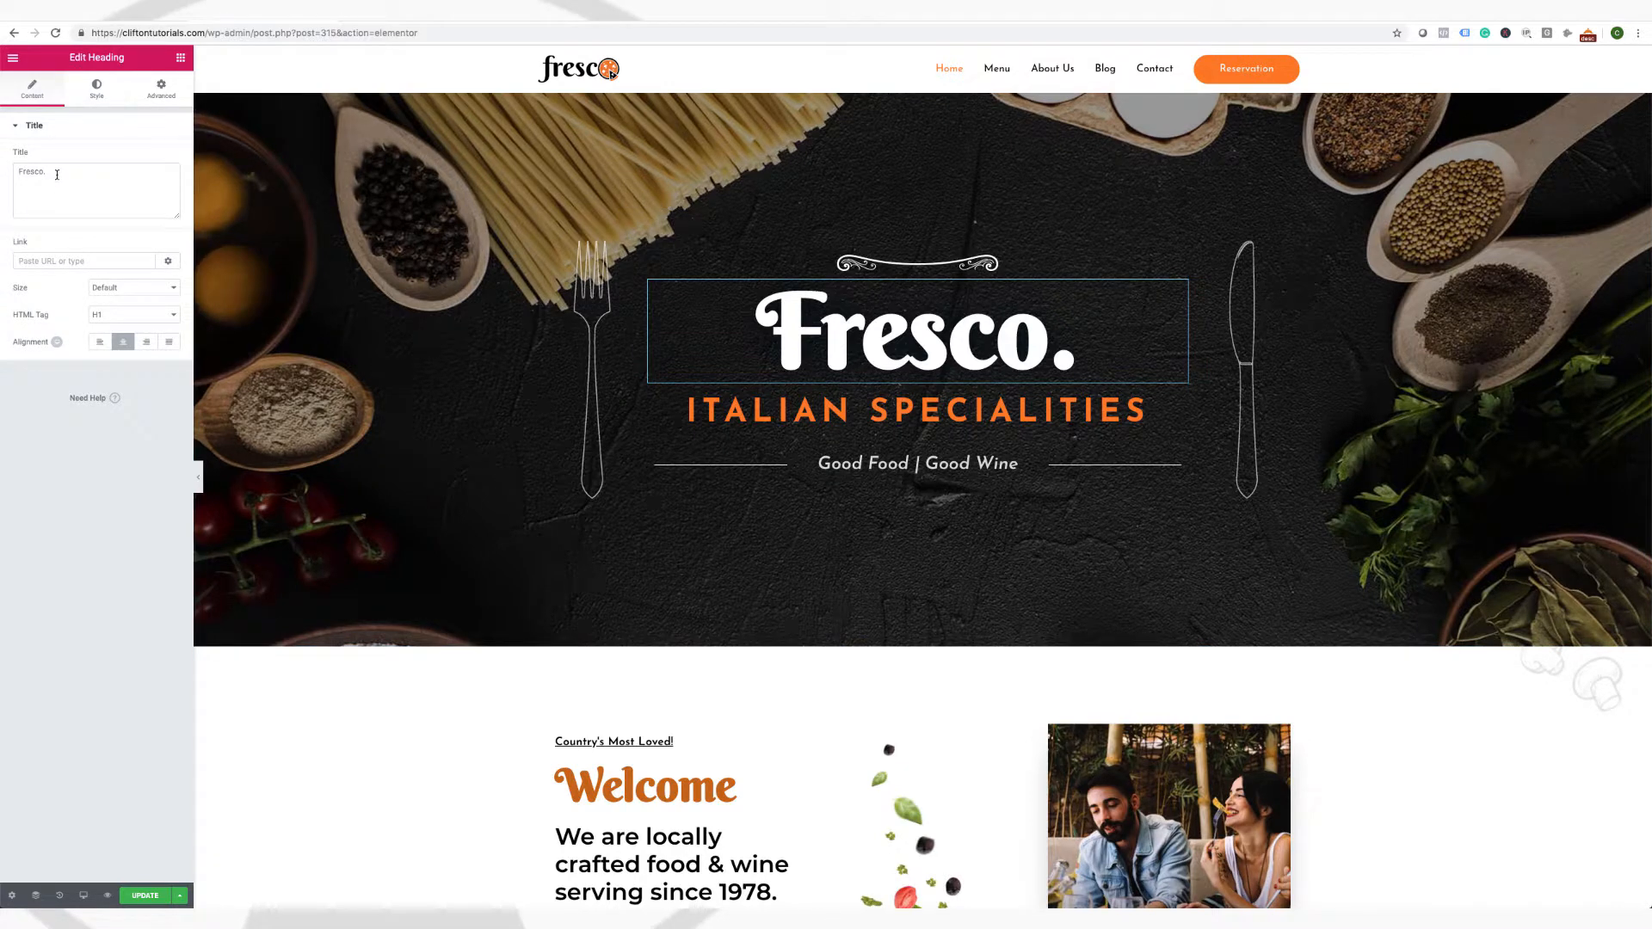
{"action": "left_click_drag", "start_coordinate": [55, 174], "coordinate": [16, 172]}
{"action": "type", "text": "Clifton"}
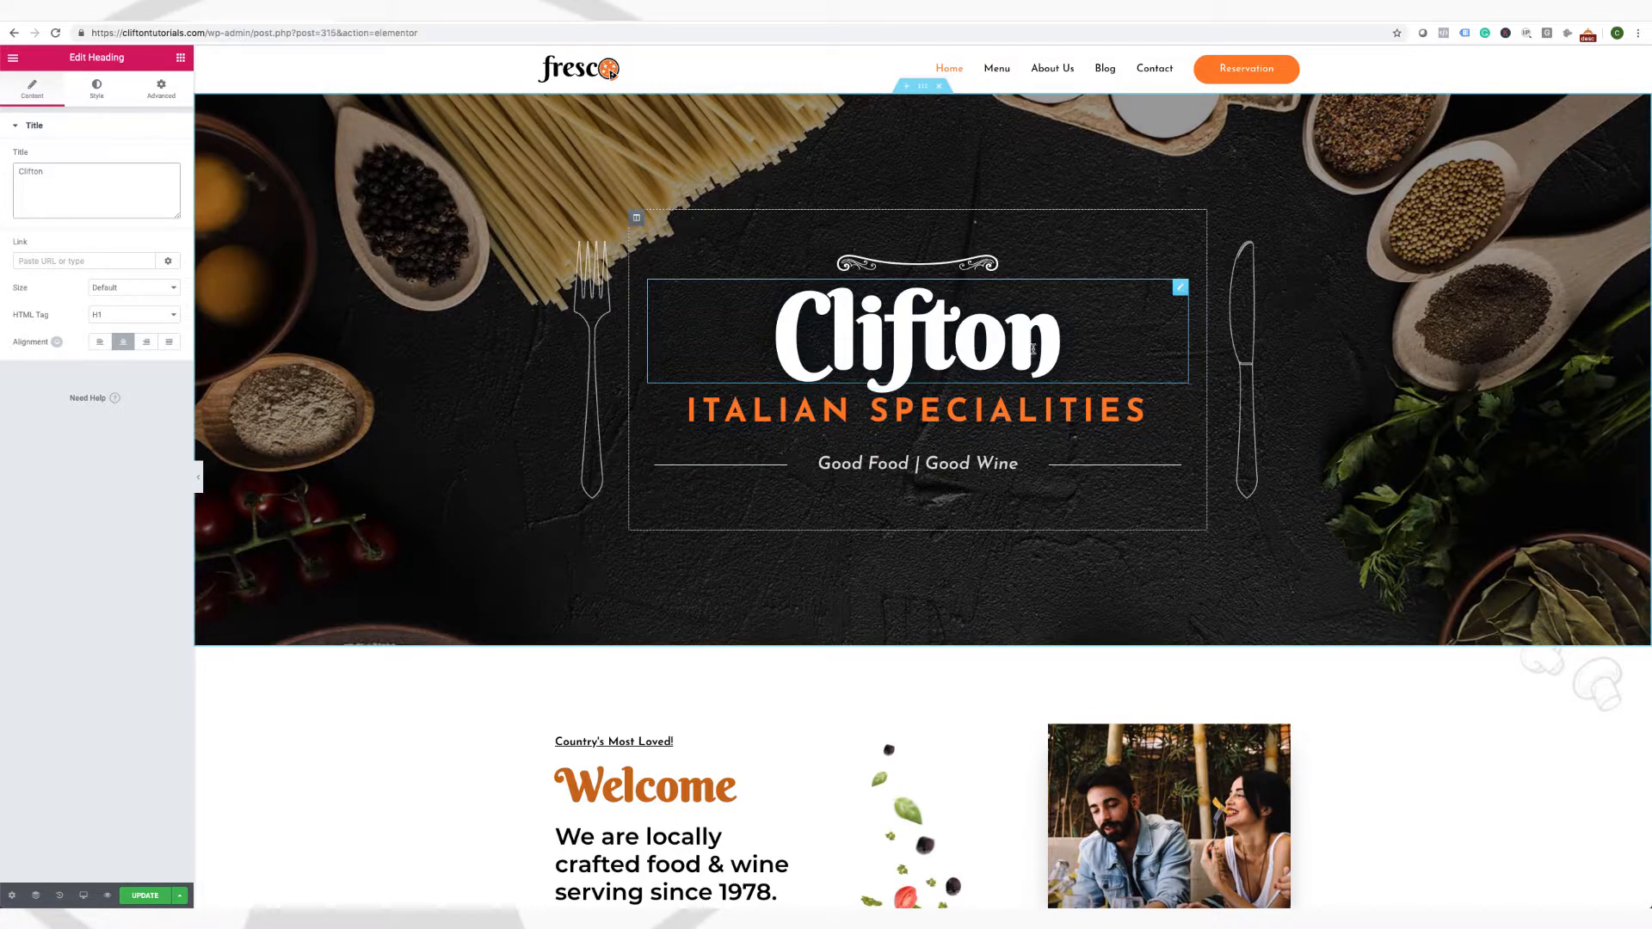
Clear the hero's main heading and re-enter Clifton directly on the page
{"action": "left_click", "coordinate": [1034, 345]}
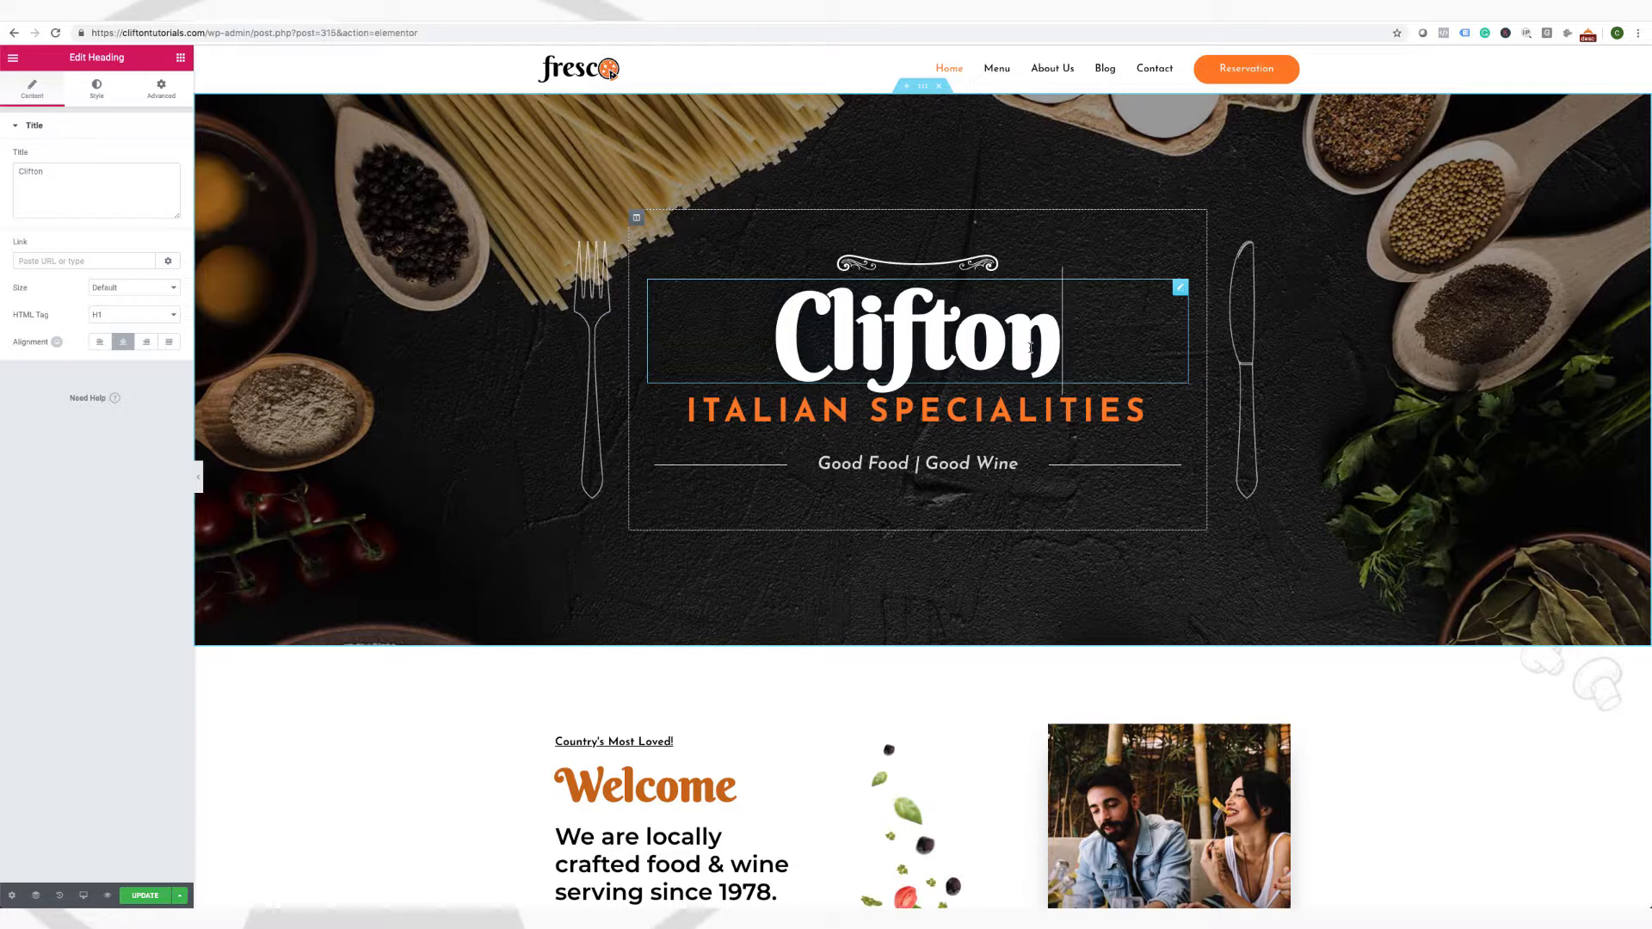
{"action": "key", "text": "BackSpace"}
{"action": "key", "text": "BackSpace"}
{"action": "key", "text": "BackSpace"}
{"action": "key", "text": "BackSpace"}
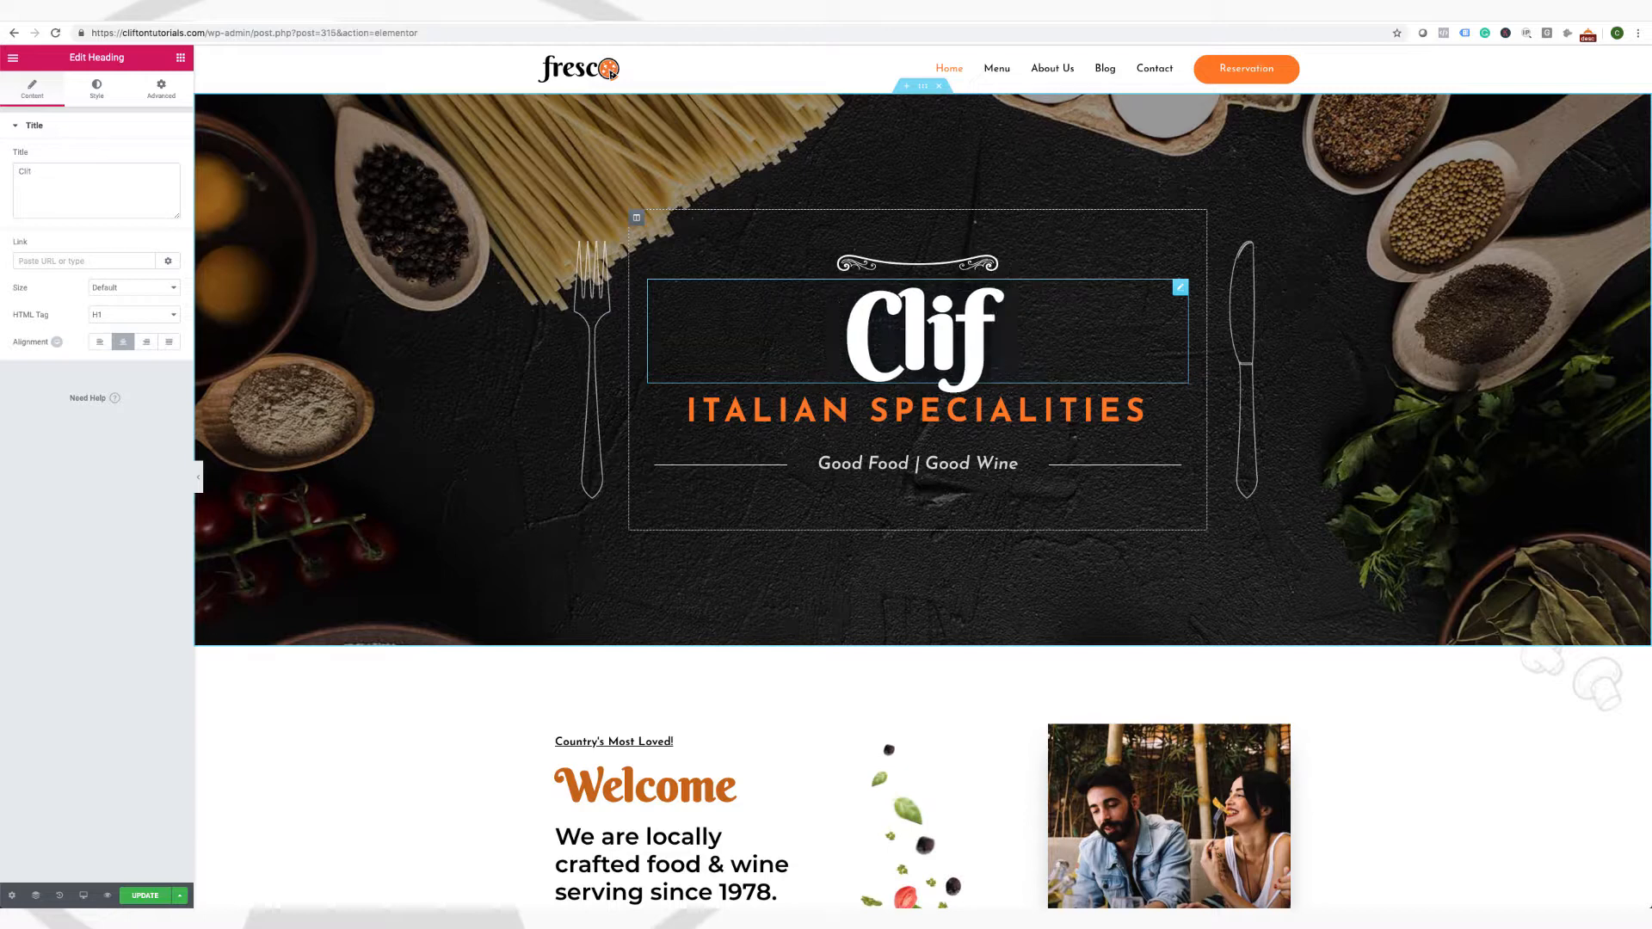
{"action": "key", "text": "BackSpace"}
{"action": "key", "text": "BackSpace"}
{"action": "key", "text": "BackSpace"}
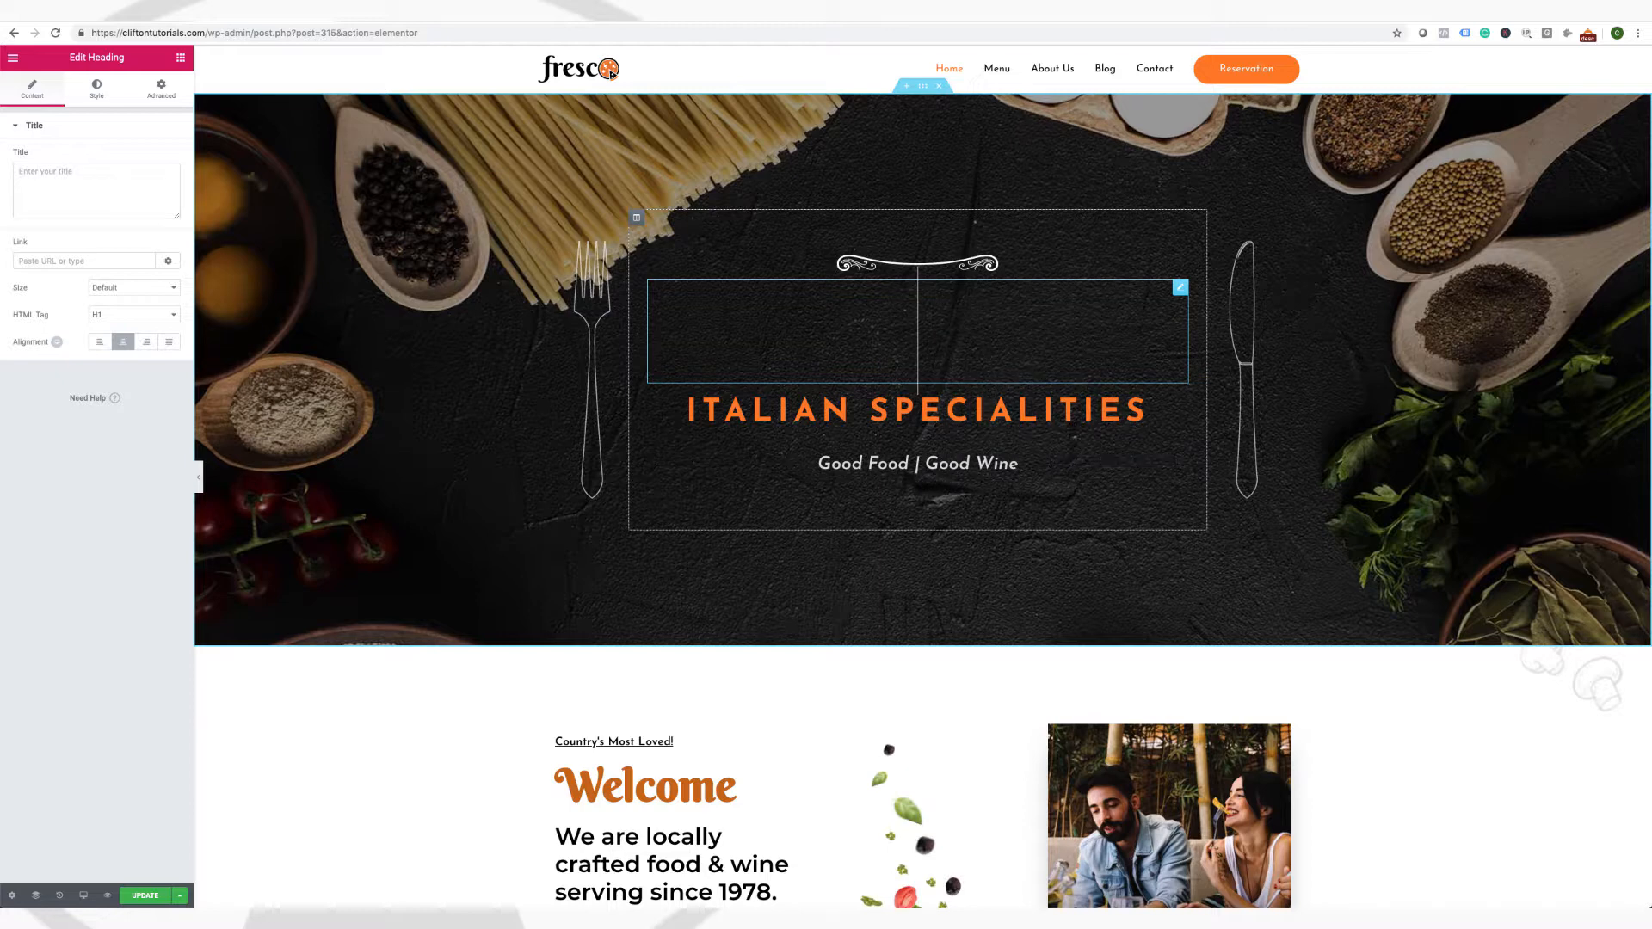
{"action": "type", "text": "C"}
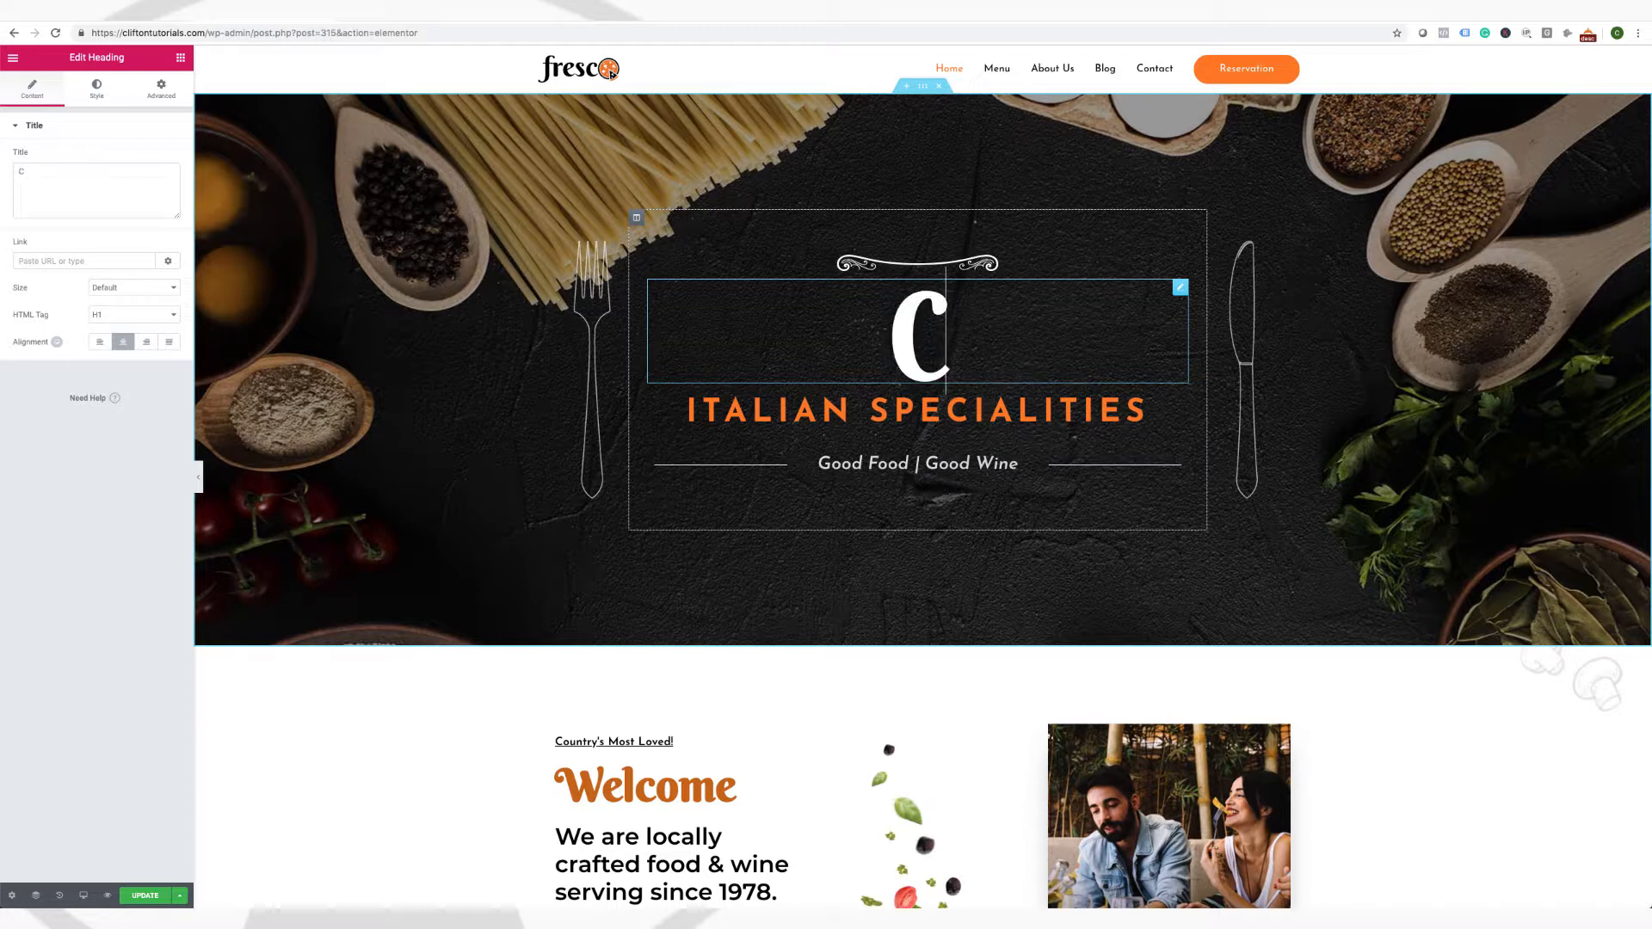
{"action": "type", "text": "lifton"}
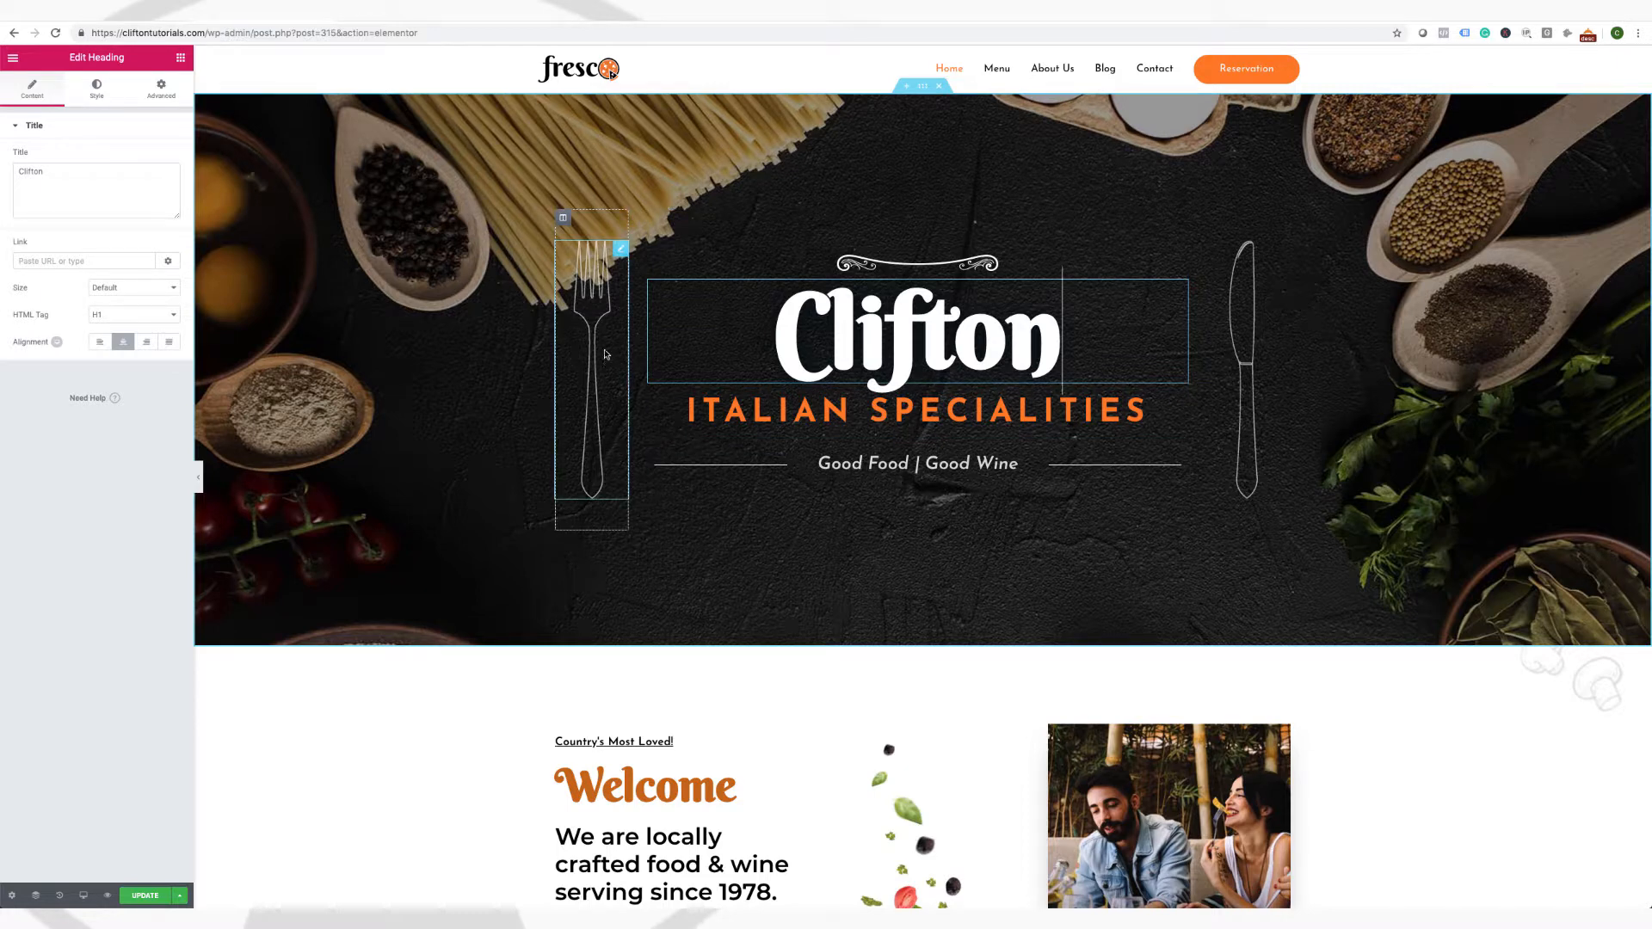
Replace the hero's Italian Specialities subtitle with STeakHOUSE and change the main heading above it to Clifton's
{"action": "left_click", "coordinate": [615, 263]}
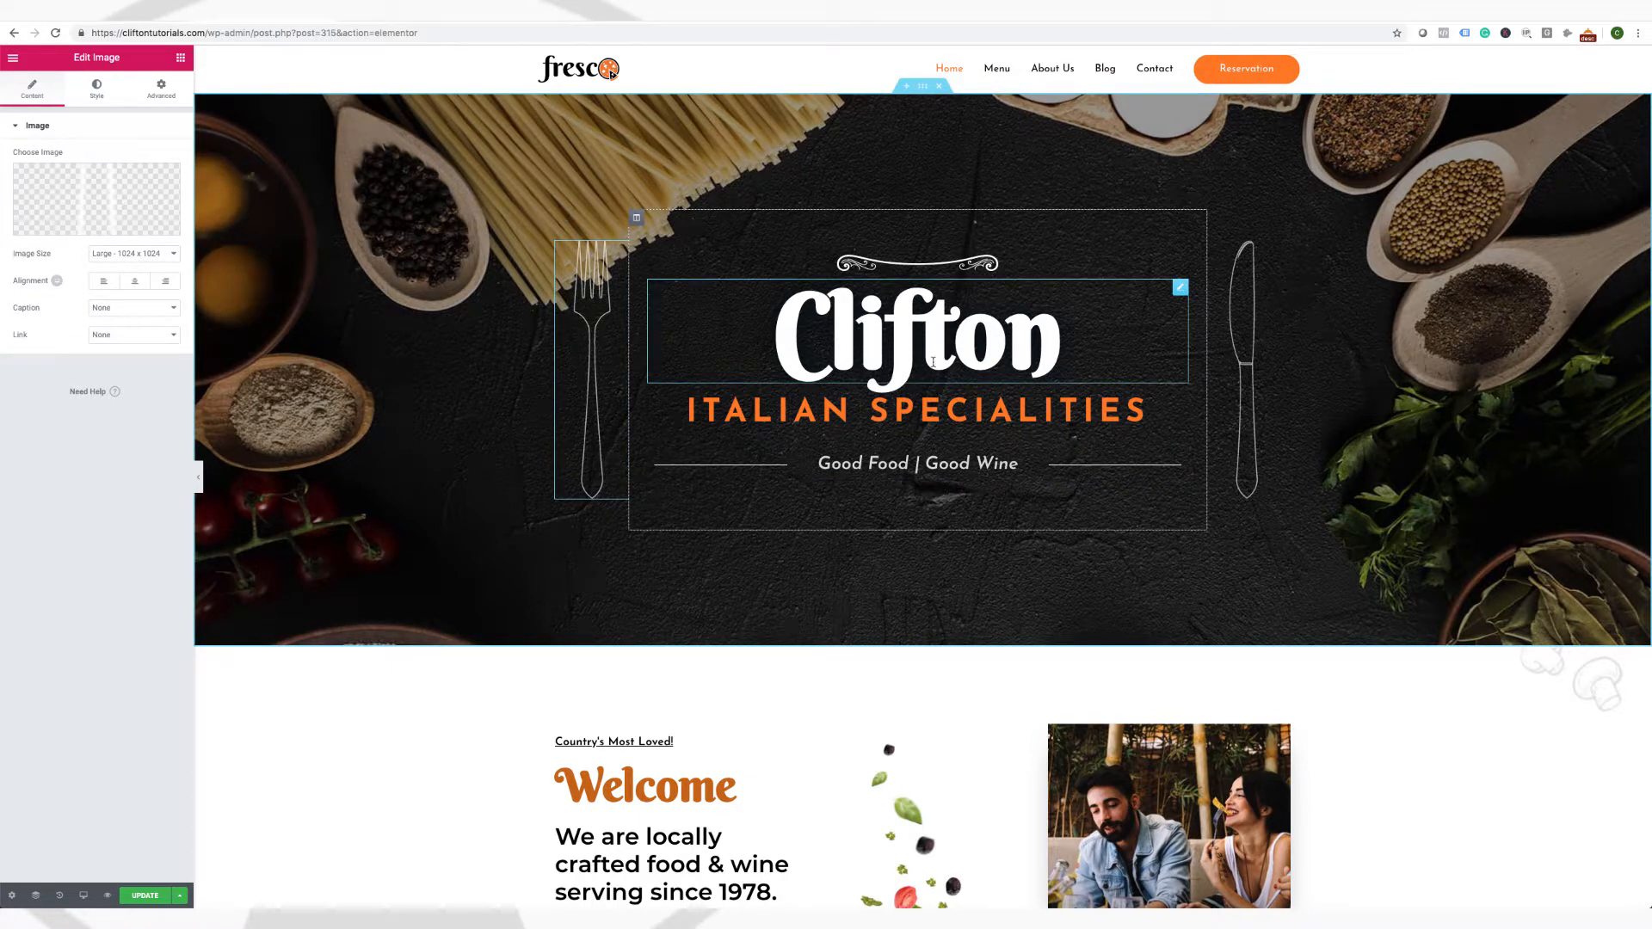
{"action": "left_click", "coordinate": [998, 416]}
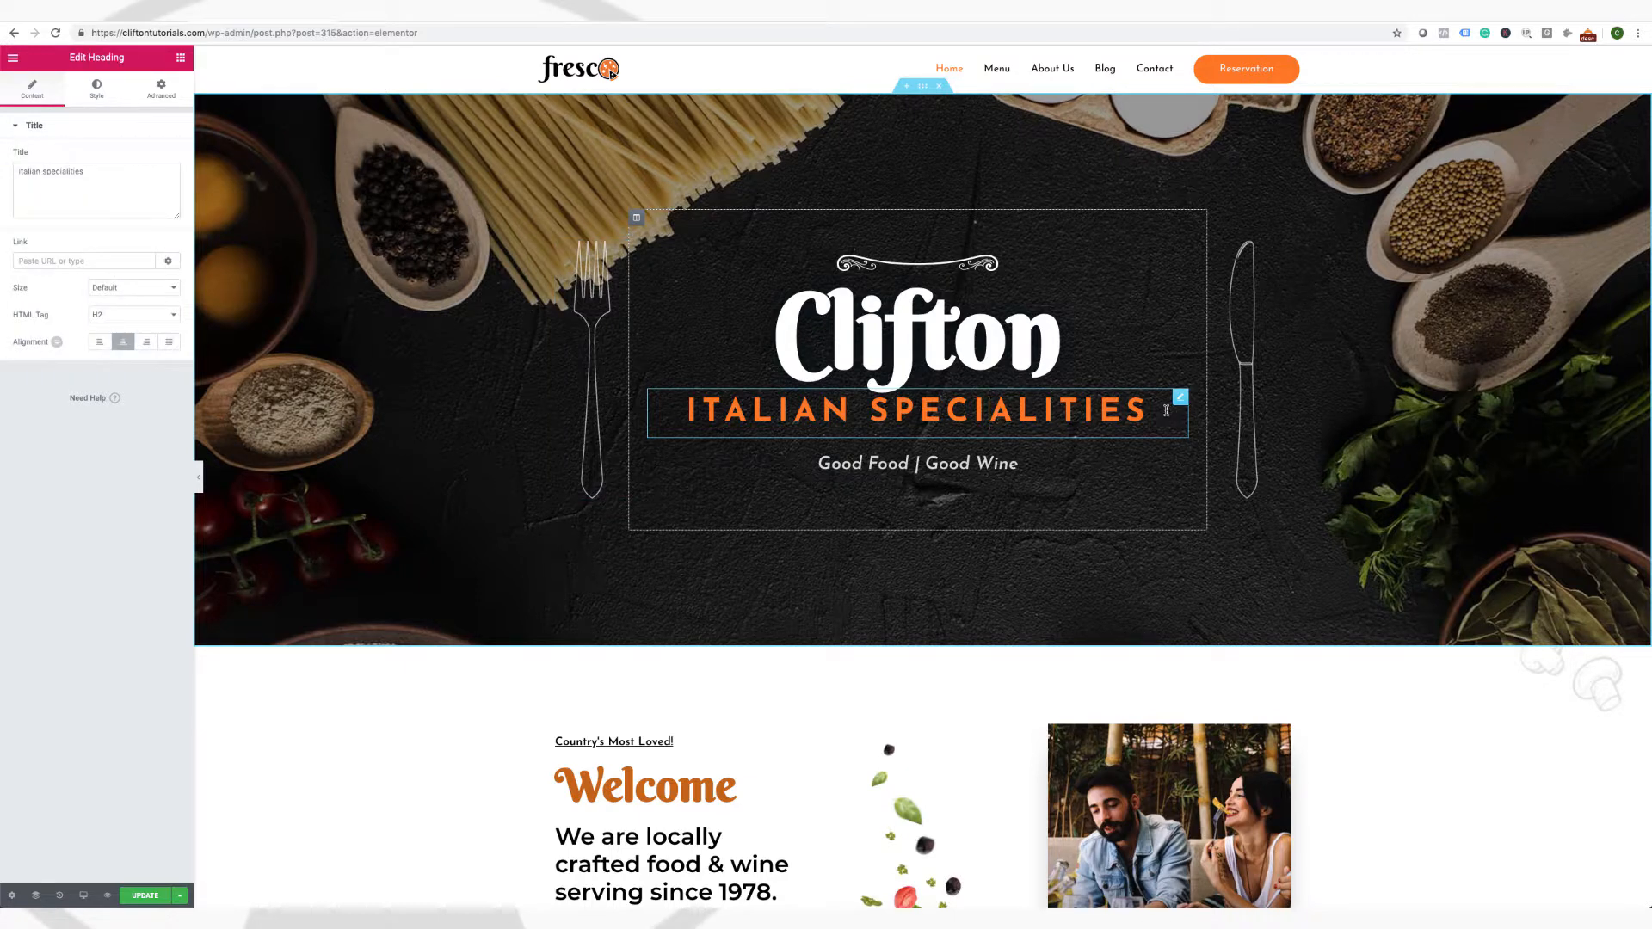
{"action": "left_click_drag", "start_coordinate": [1153, 411], "coordinate": [686, 410]}
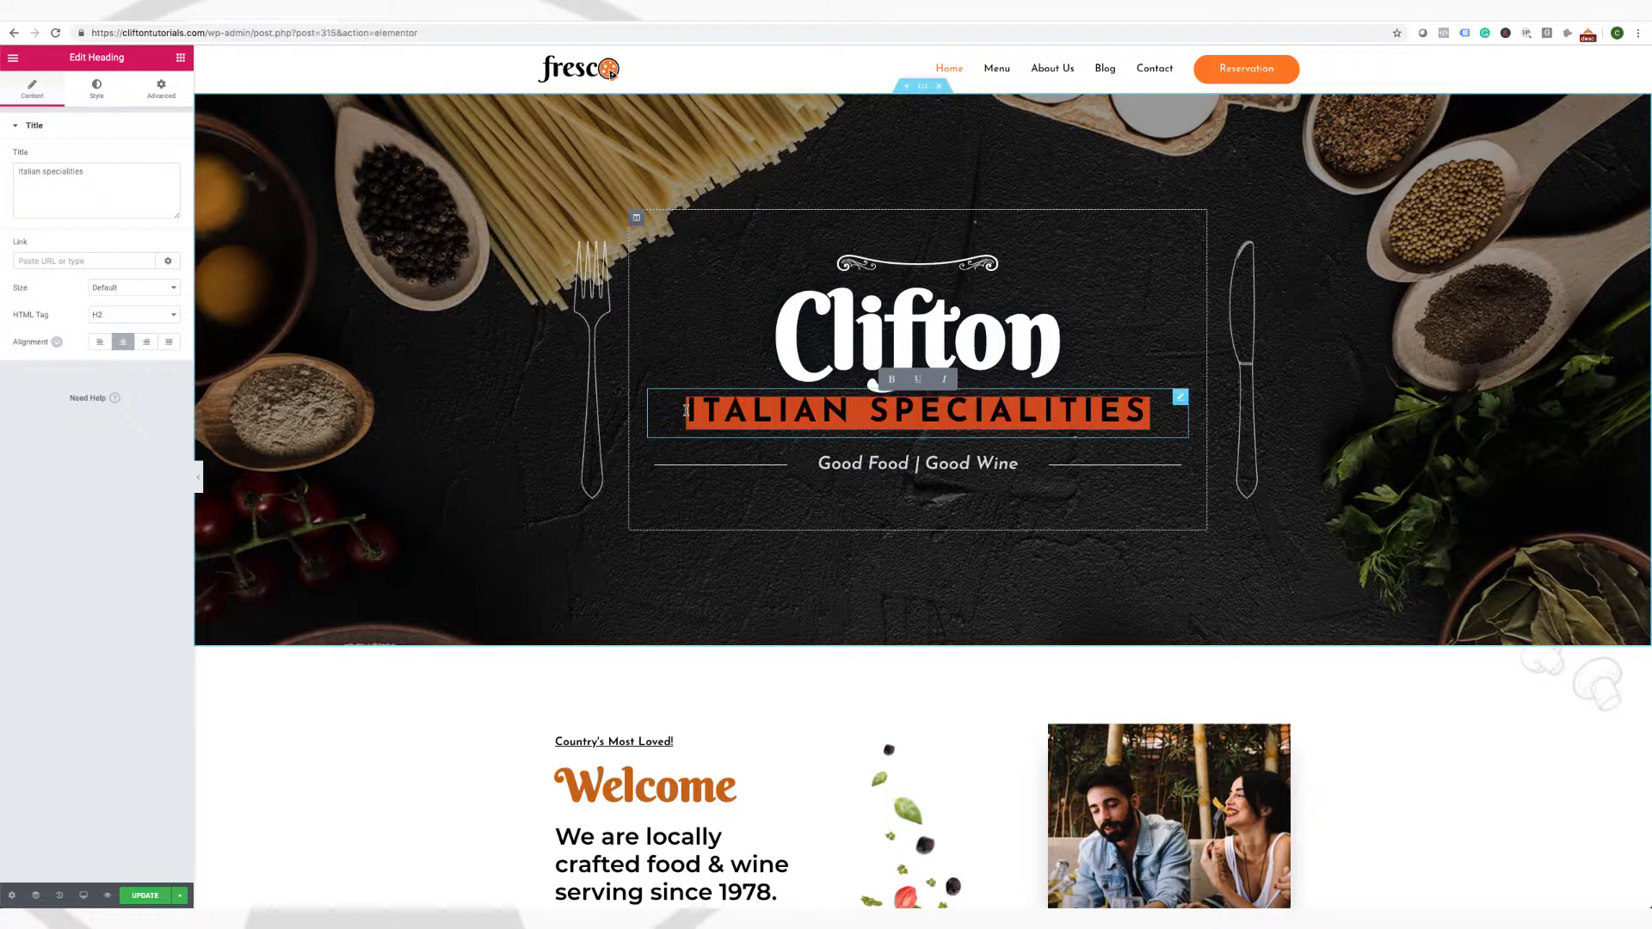
{"action": "type", "text": "Ste"}
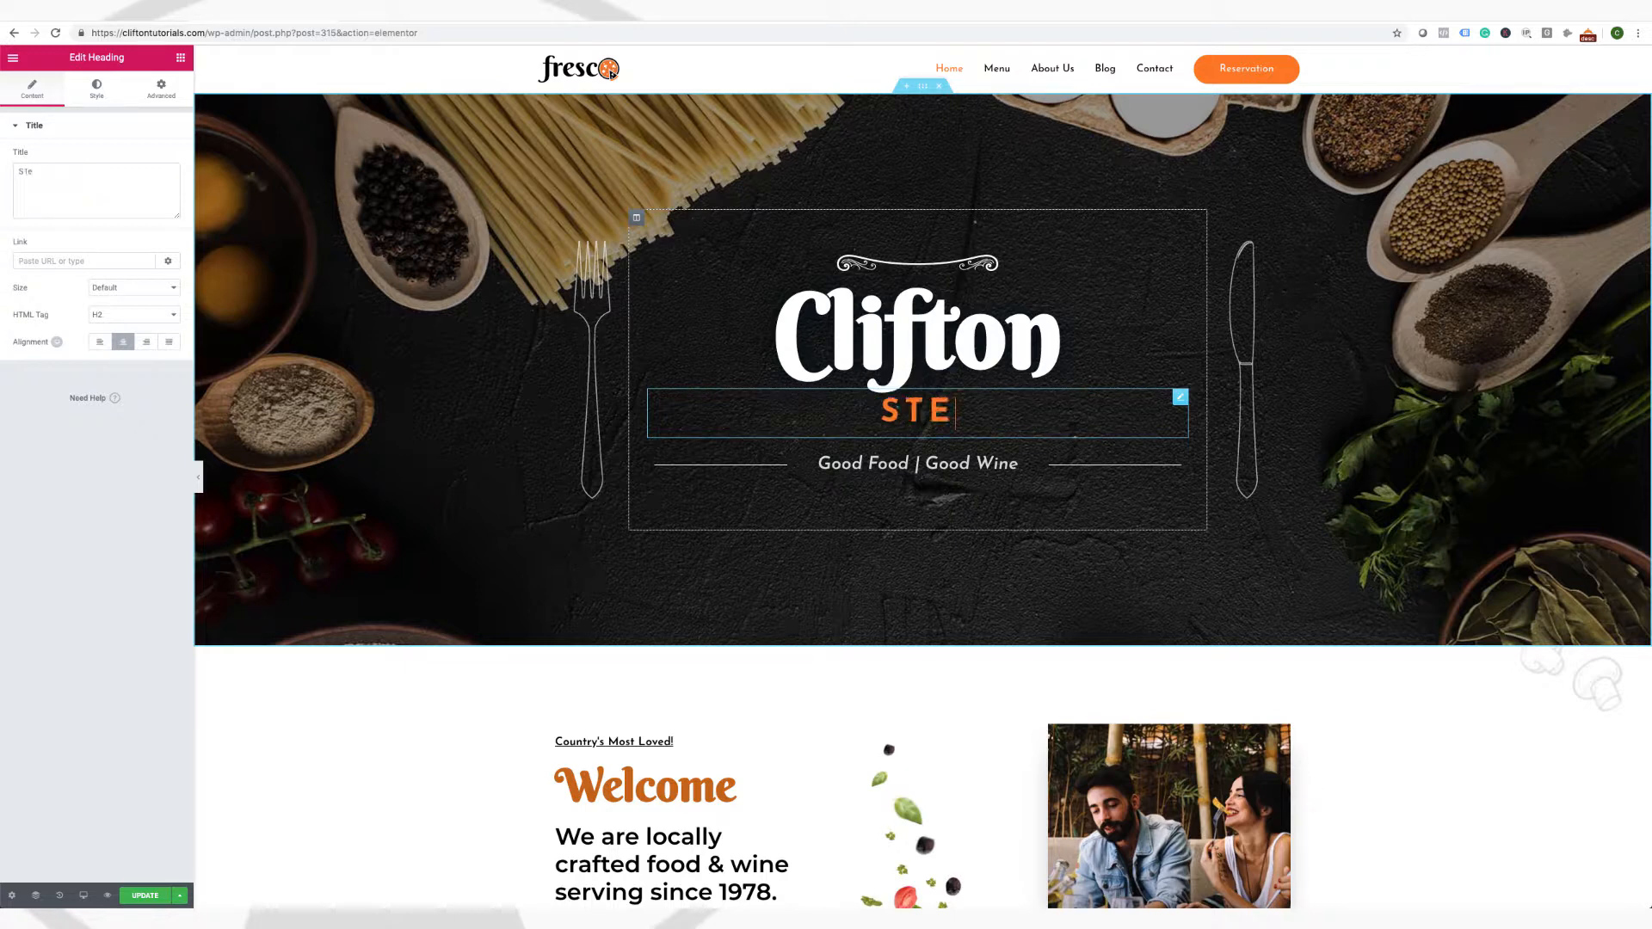
{"action": "type", "text": "ak"}
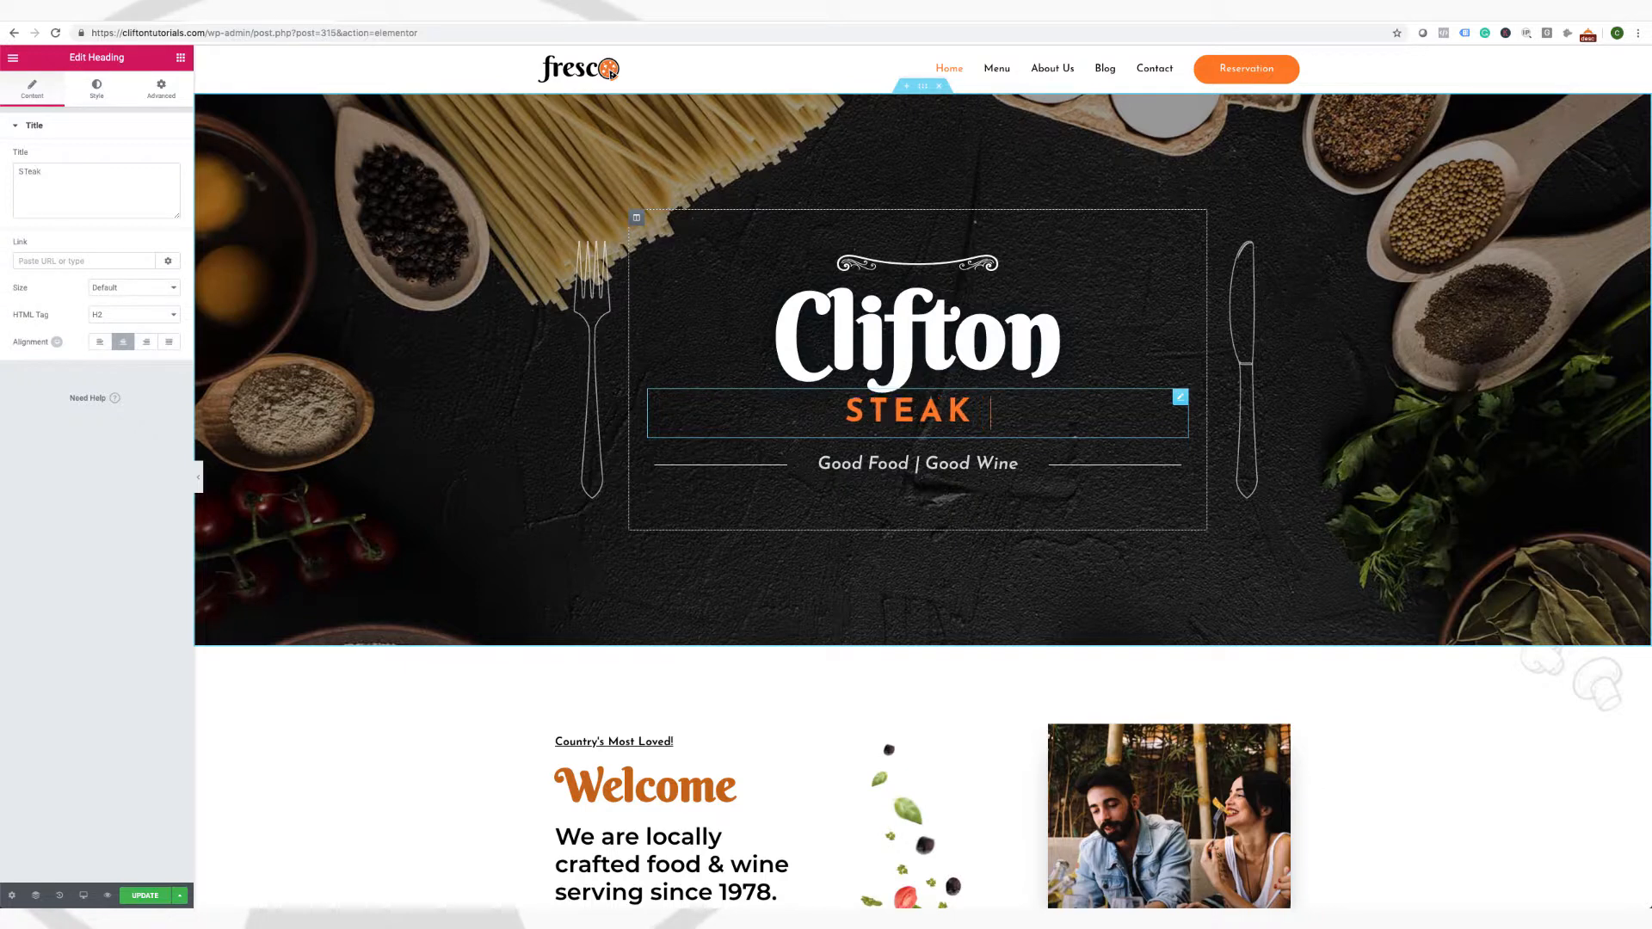
{"action": "type", "text": "HOUSE"}
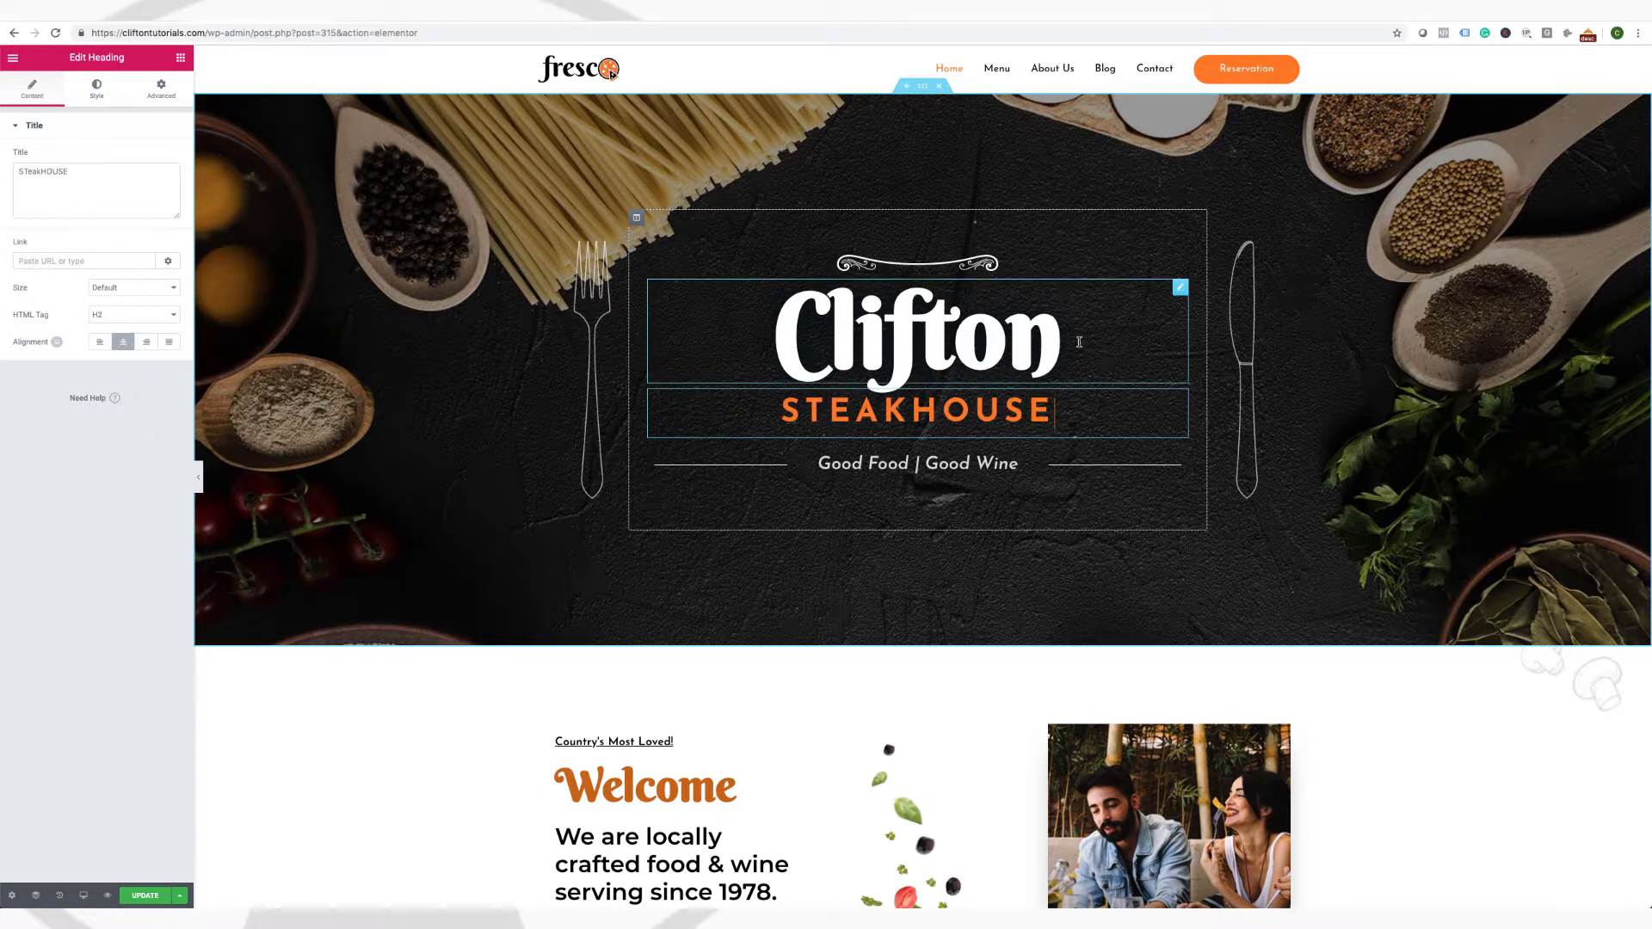
{"action": "left_click", "coordinate": [1055, 331]}
{"action": "type", "text": "'s"}
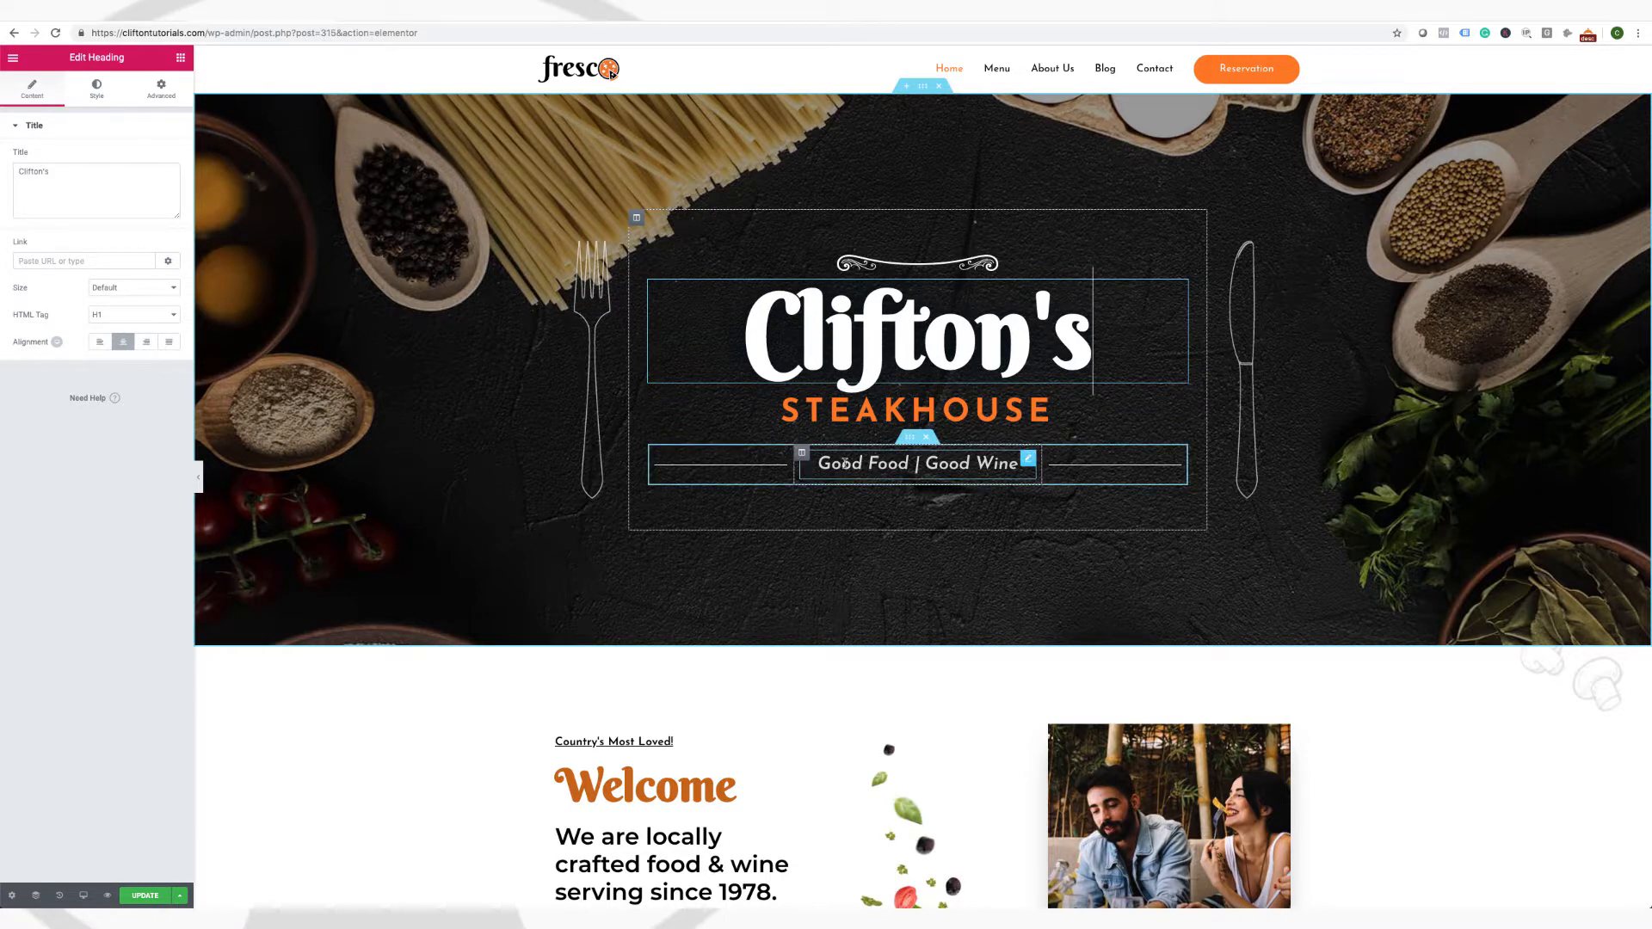
Change the word Food to Steak in the hero tagline so that it reads Good Steak | Good Wine
{"action": "left_click", "coordinate": [896, 463]}
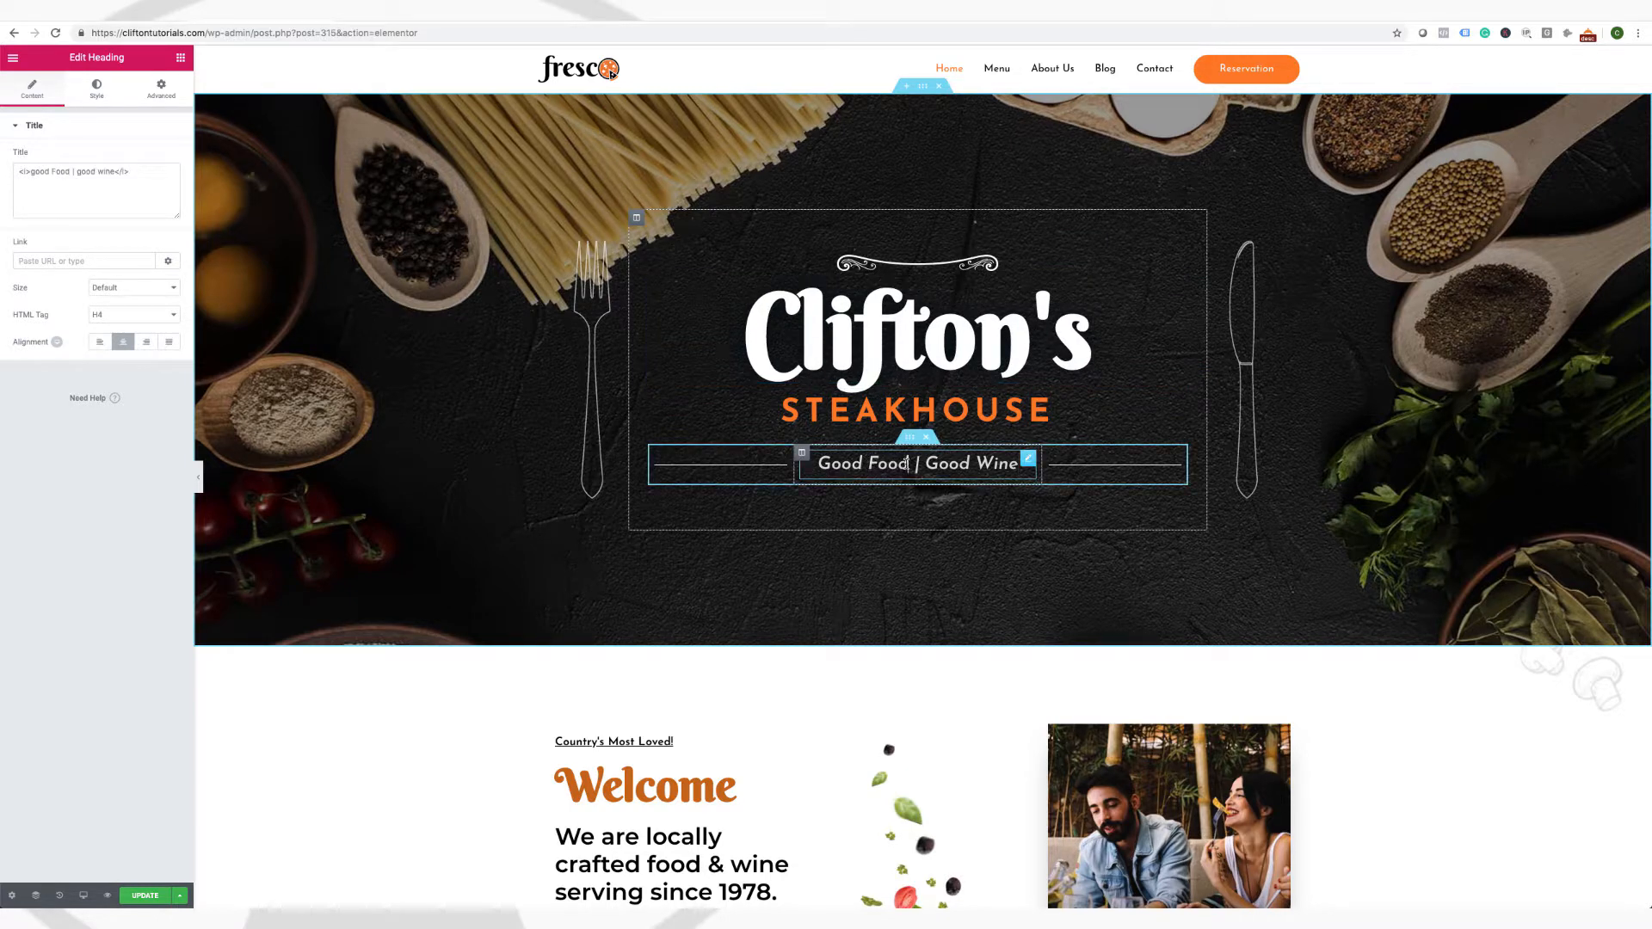
{"action": "key", "text": "BackSpace"}
{"action": "key", "text": "BackSpace"}
{"action": "key", "text": "BackSpace"}
{"action": "key", "text": "BackSpace"}
{"action": "type", "text": "Ste"}
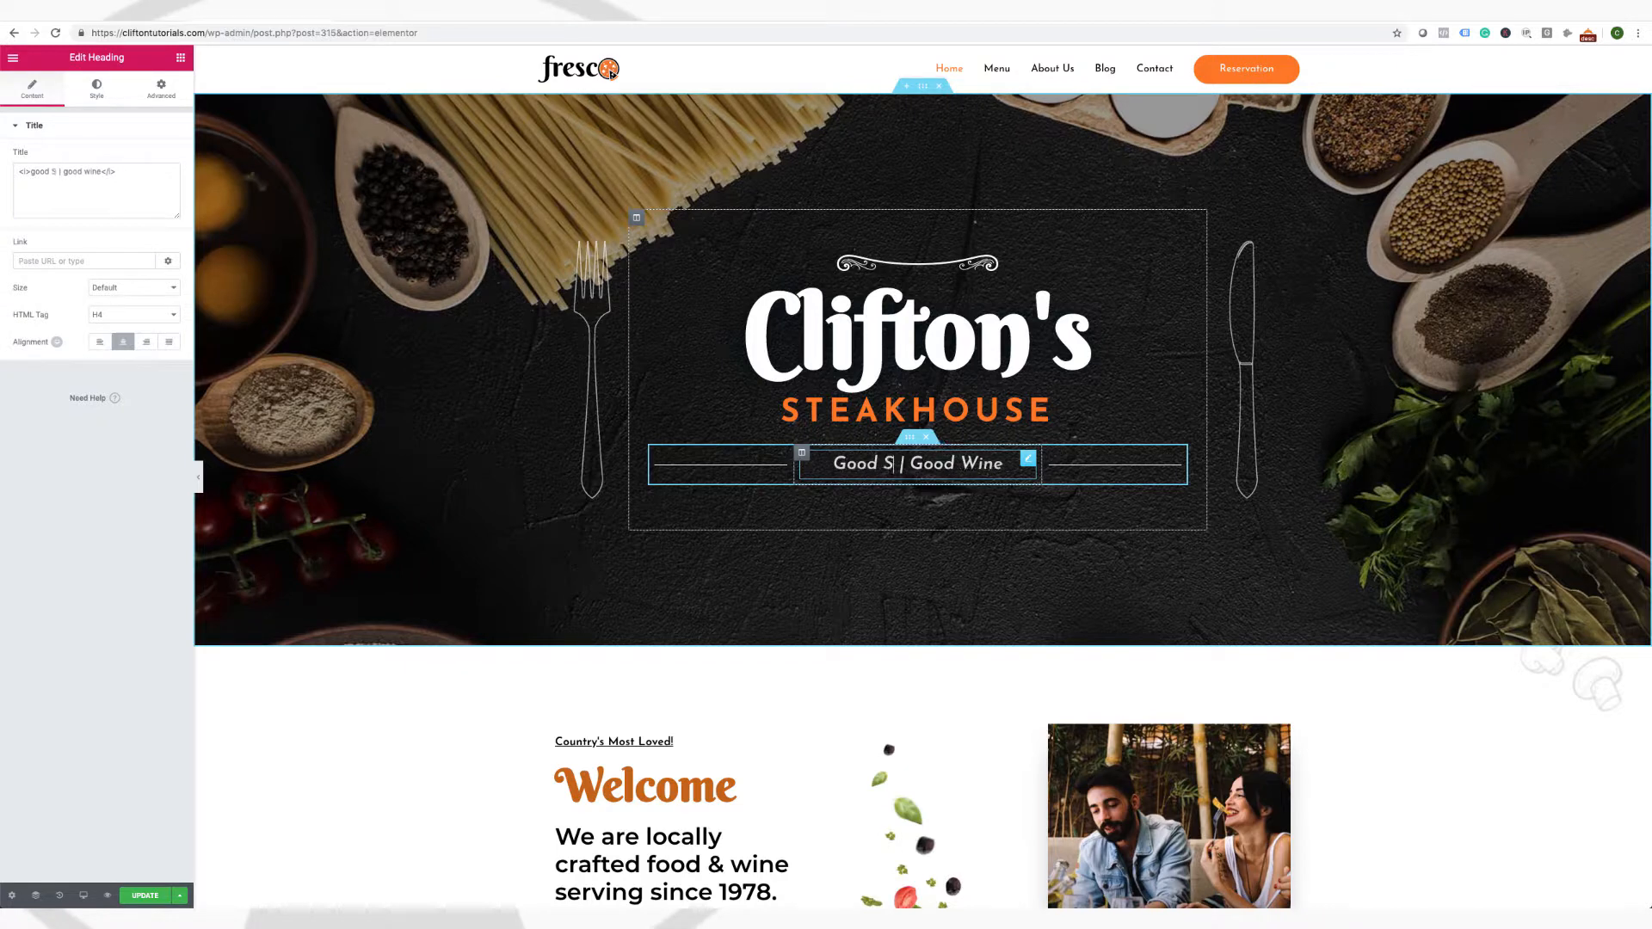
{"action": "type", "text": "a"}
{"action": "type", "text": "k"}
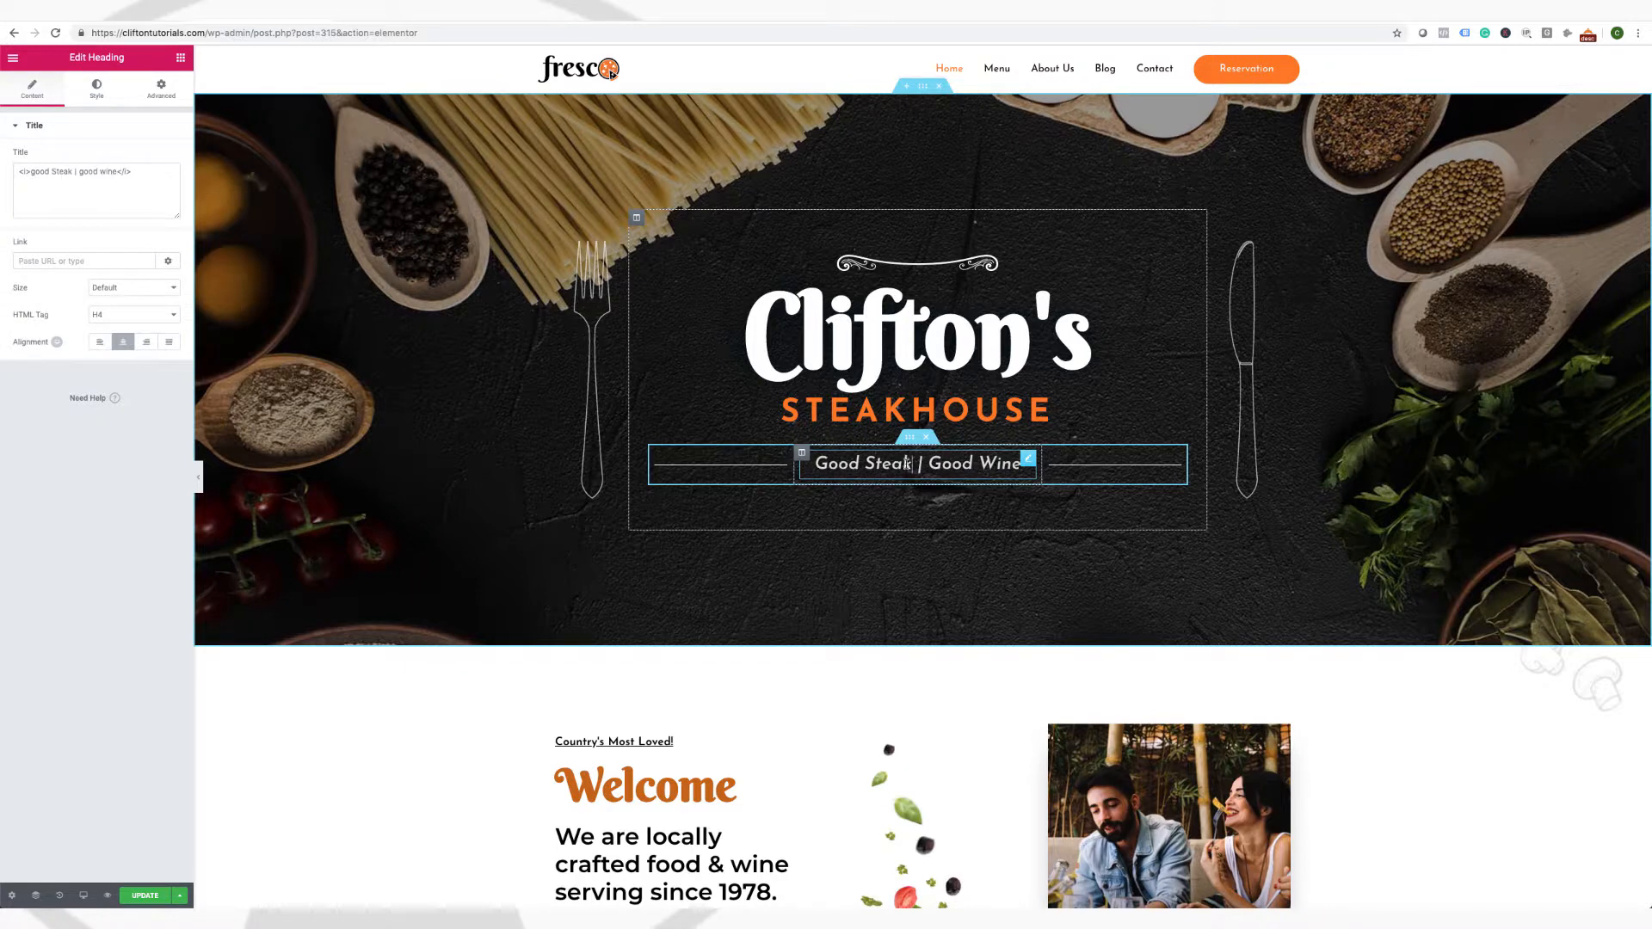
{"action": "left_click_drag", "start_coordinate": [930, 464], "coordinate": [1020, 467]}
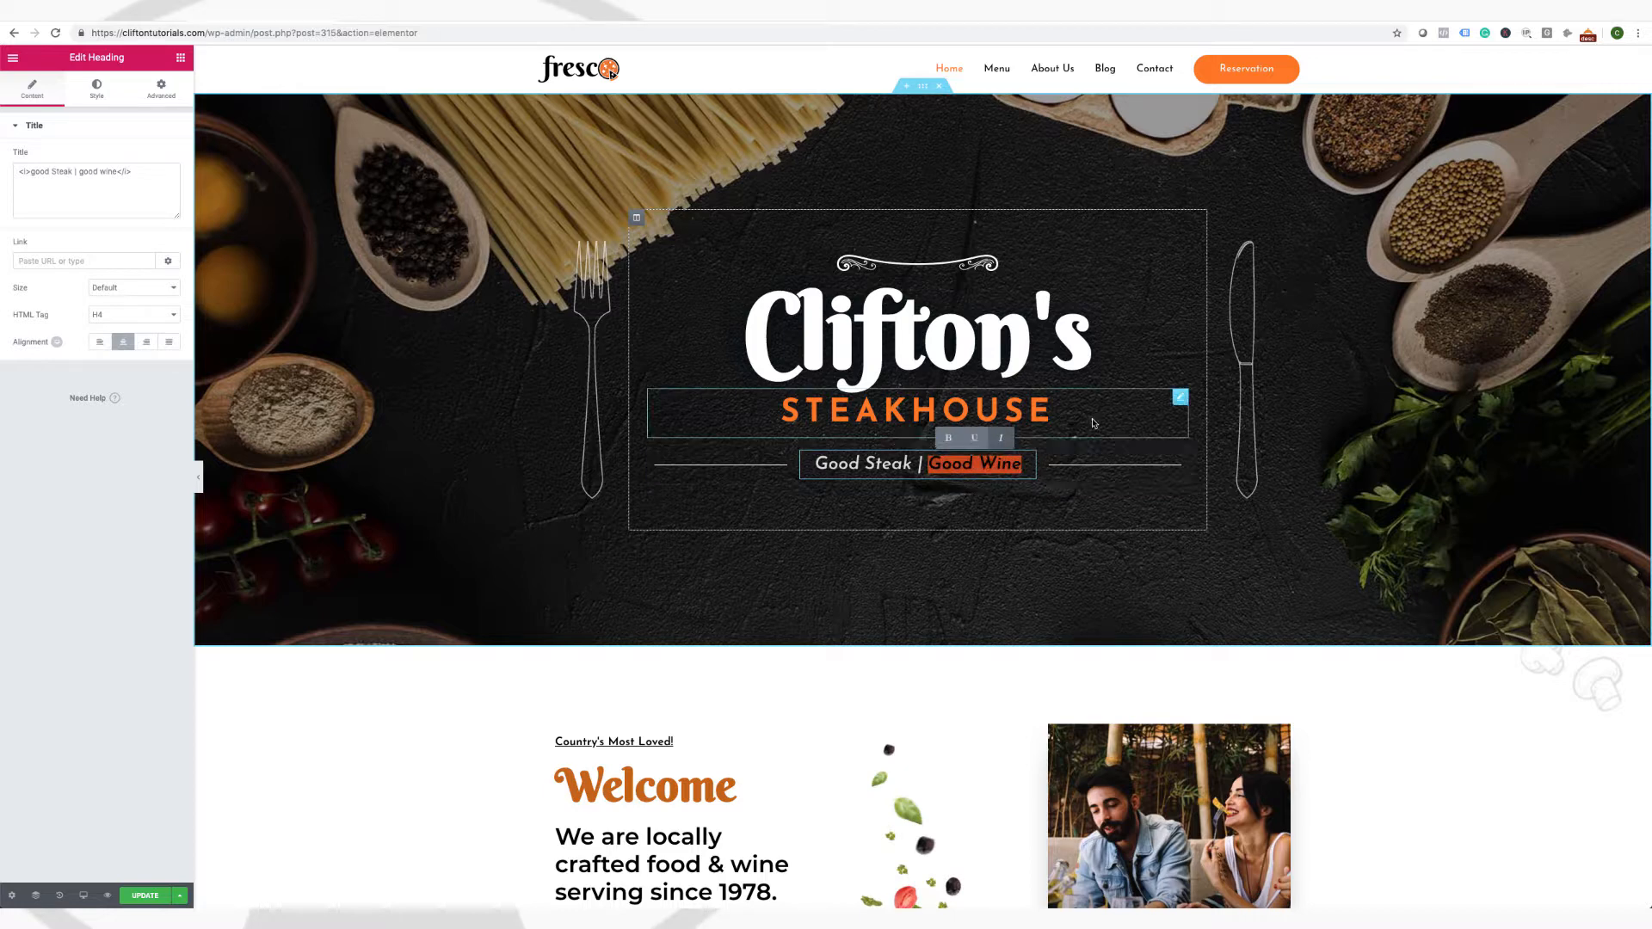
{"action": "scroll", "coordinate": [1045, 577], "scroll_direction": "down", "scroll_amount": 1}
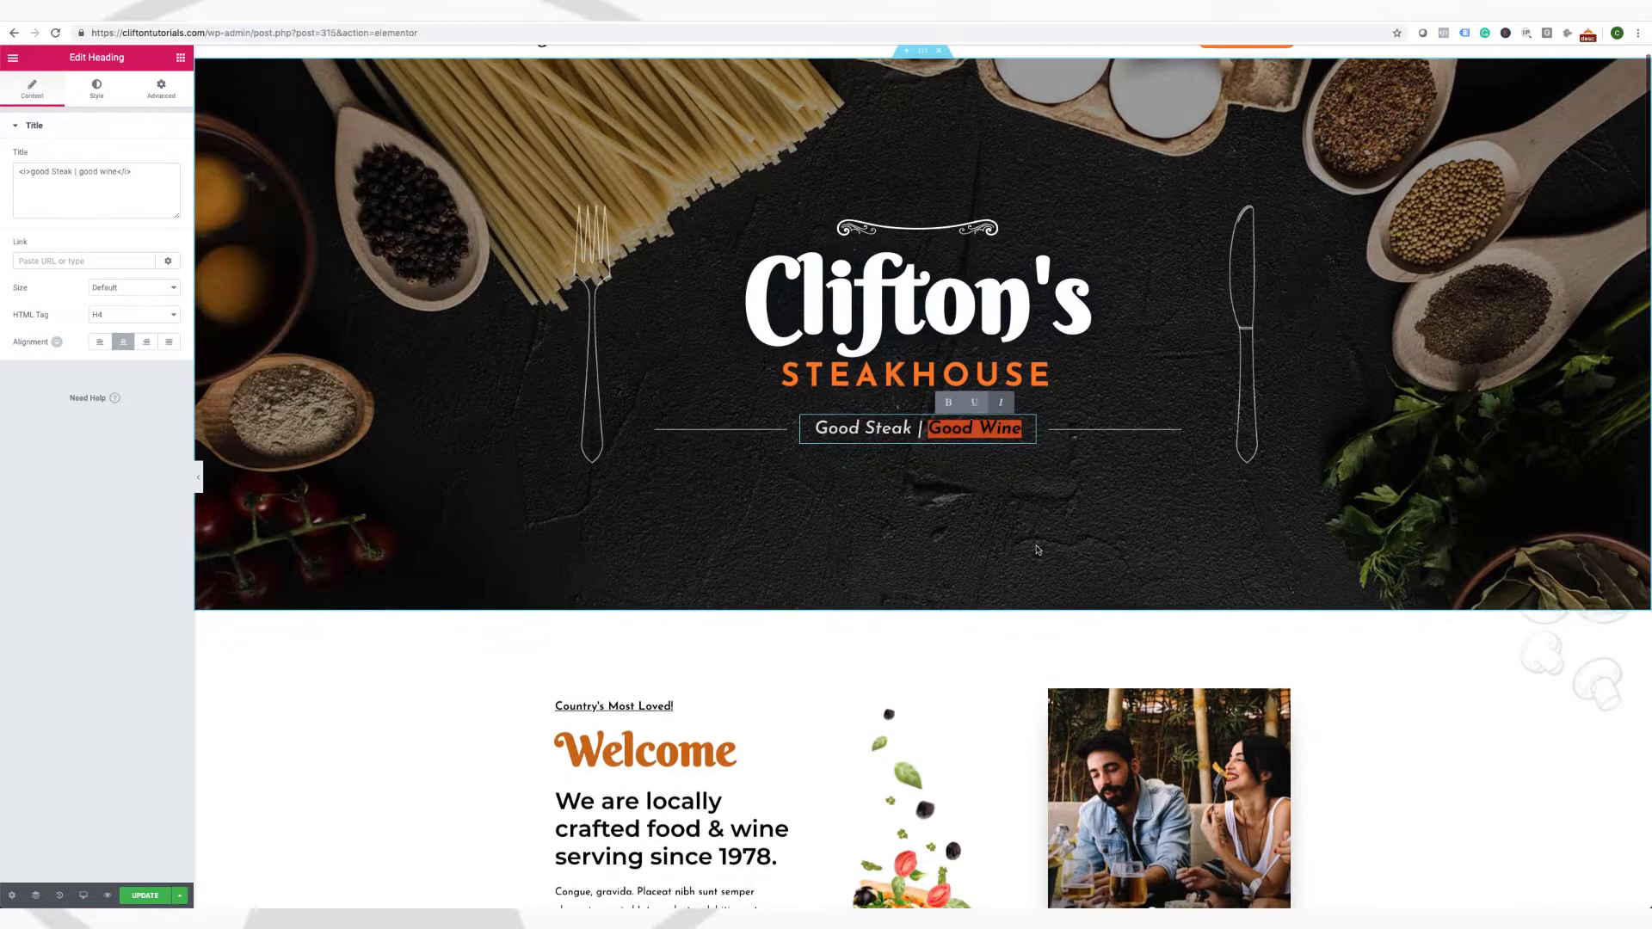
{"action": "scroll", "coordinate": [1045, 577], "scroll_direction": "up", "scroll_amount": 1}
{"action": "left_click", "coordinate": [803, 163]}
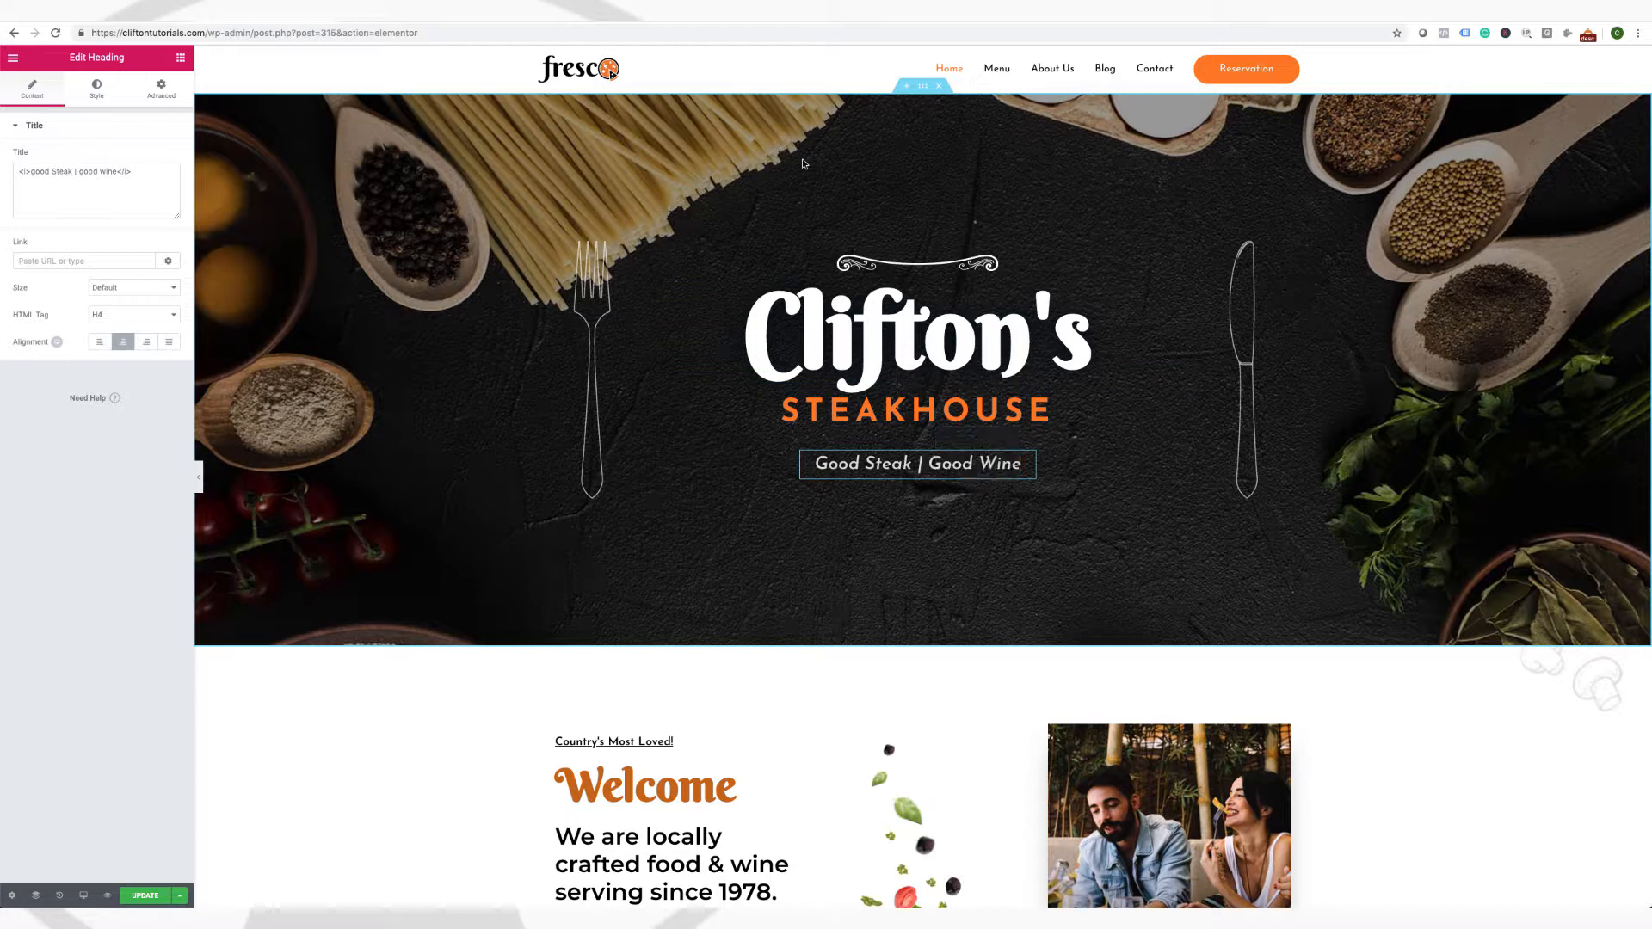
Open the hero section's style settings and examine its background image options
{"action": "left_click", "coordinate": [921, 93]}
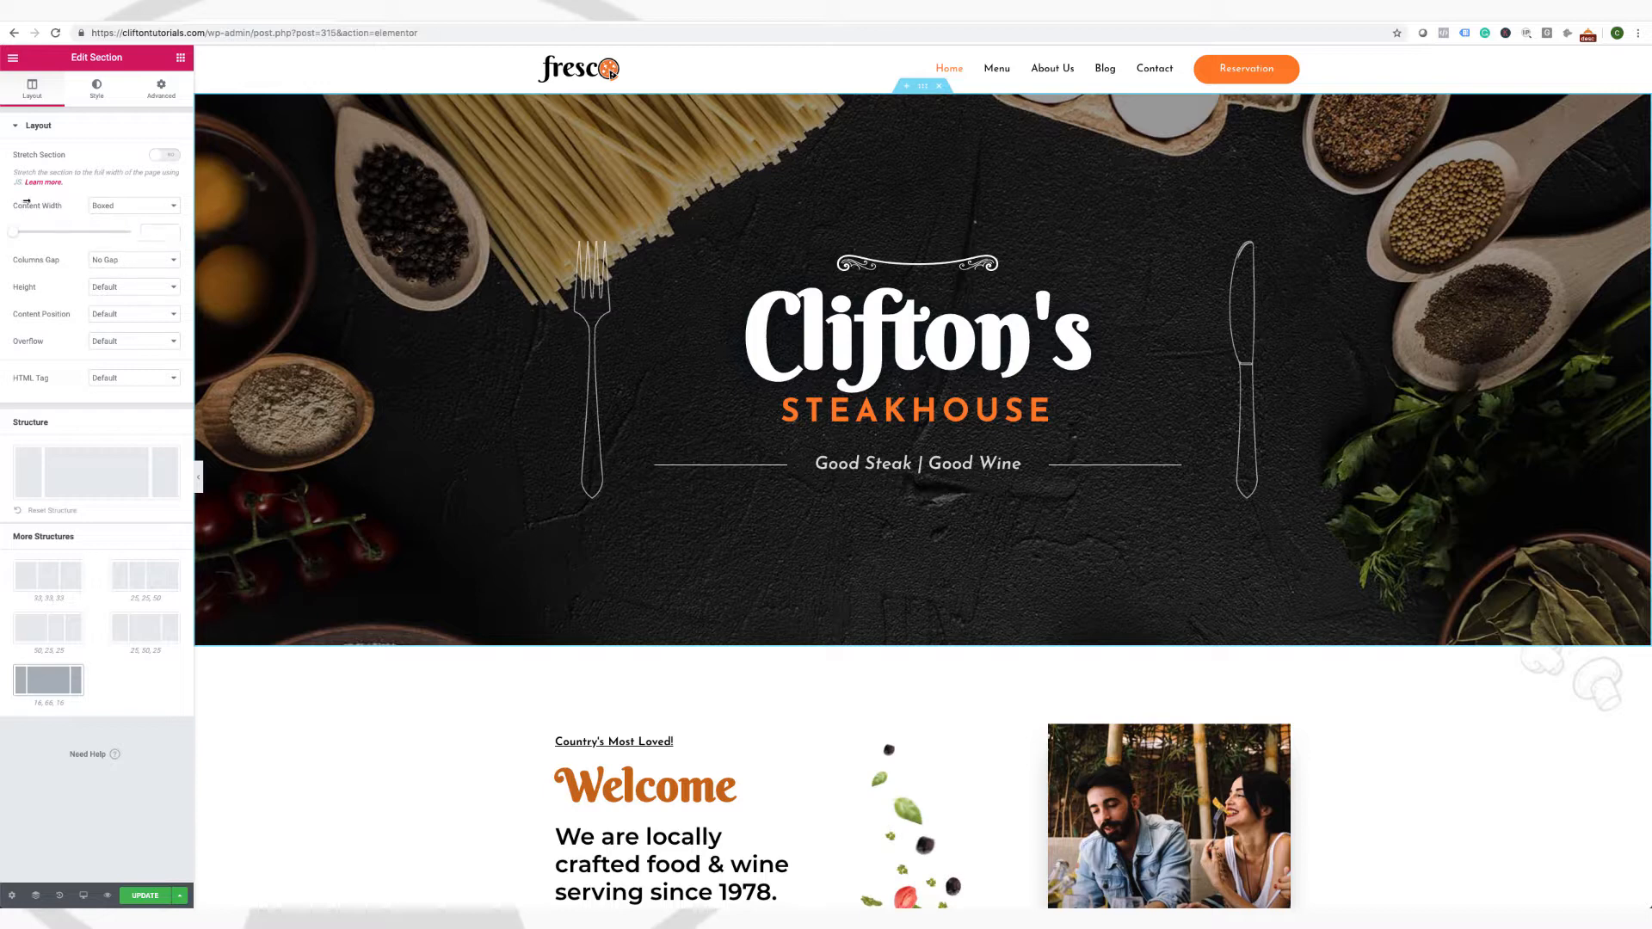
{"action": "left_click", "coordinate": [97, 90]}
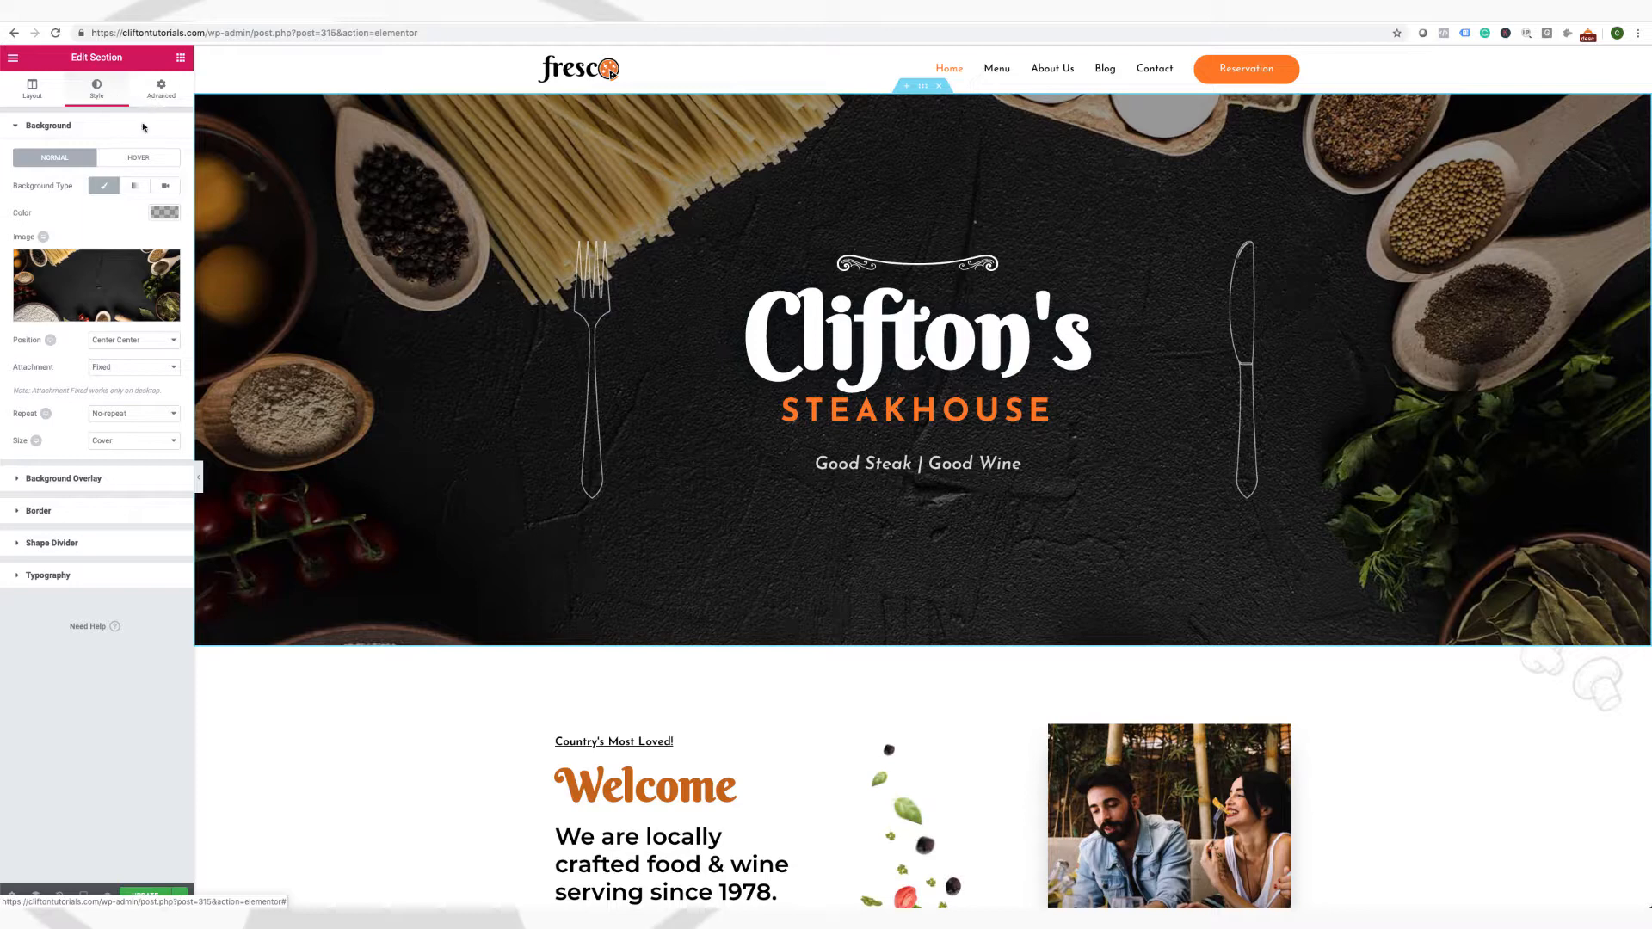
{"action": "mouse_move", "coordinate": [95, 304]}
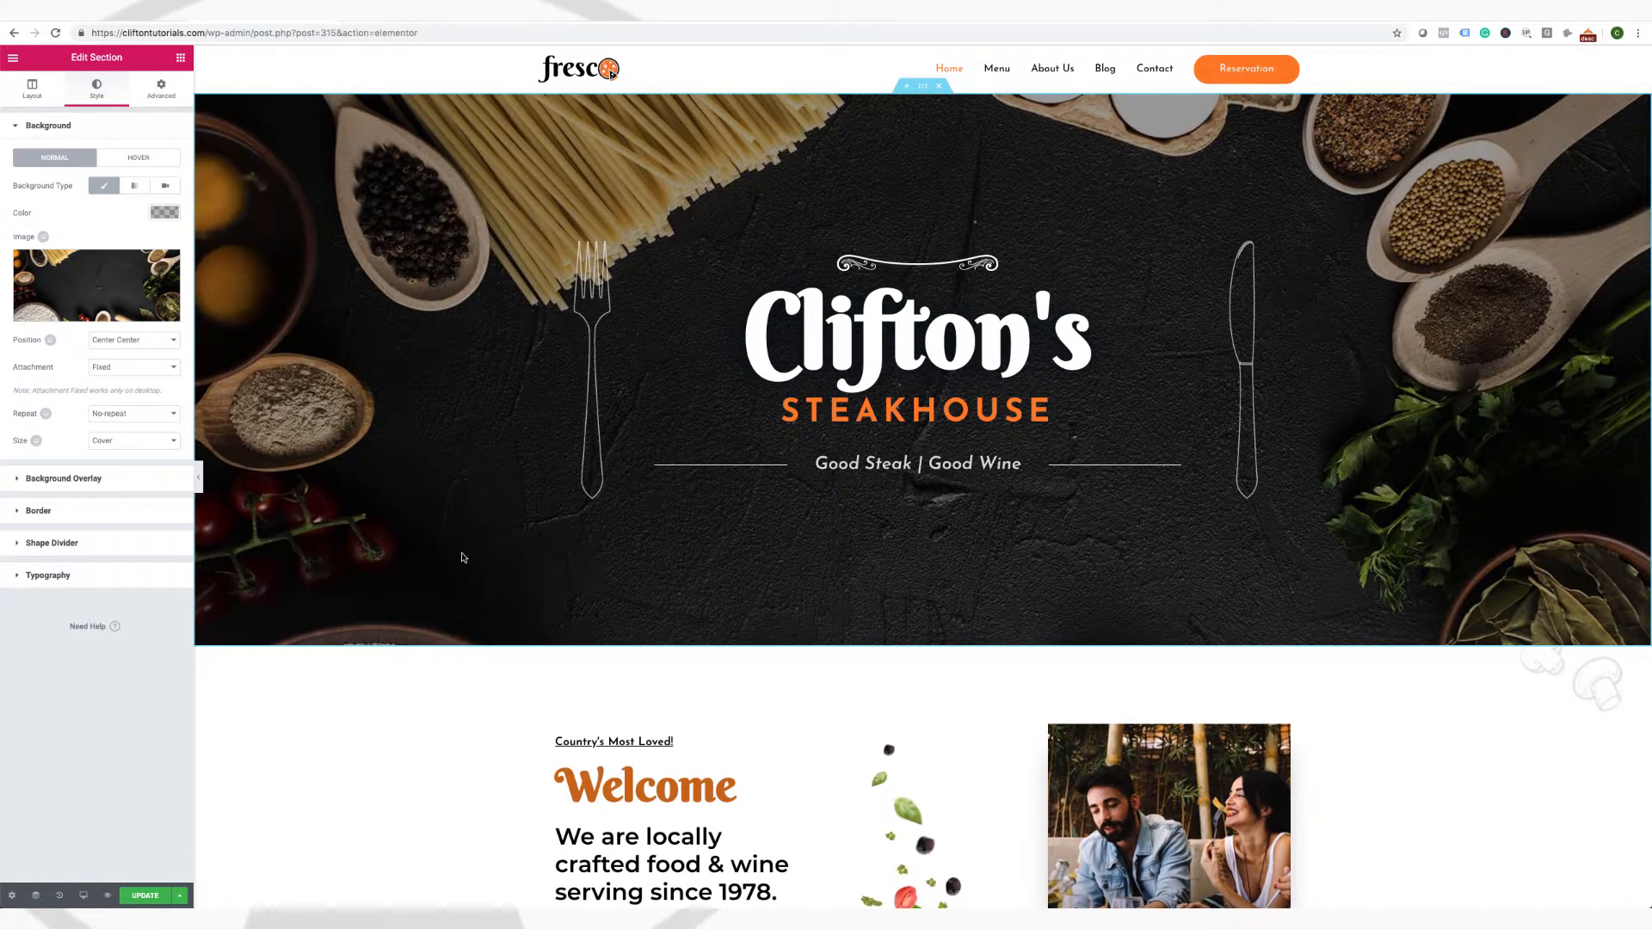
Open the Welcome heading, the pizza image and the introductory text block in turn to view their content settings
{"action": "scroll", "coordinate": [462, 558], "scroll_direction": "down", "scroll_amount": 5}
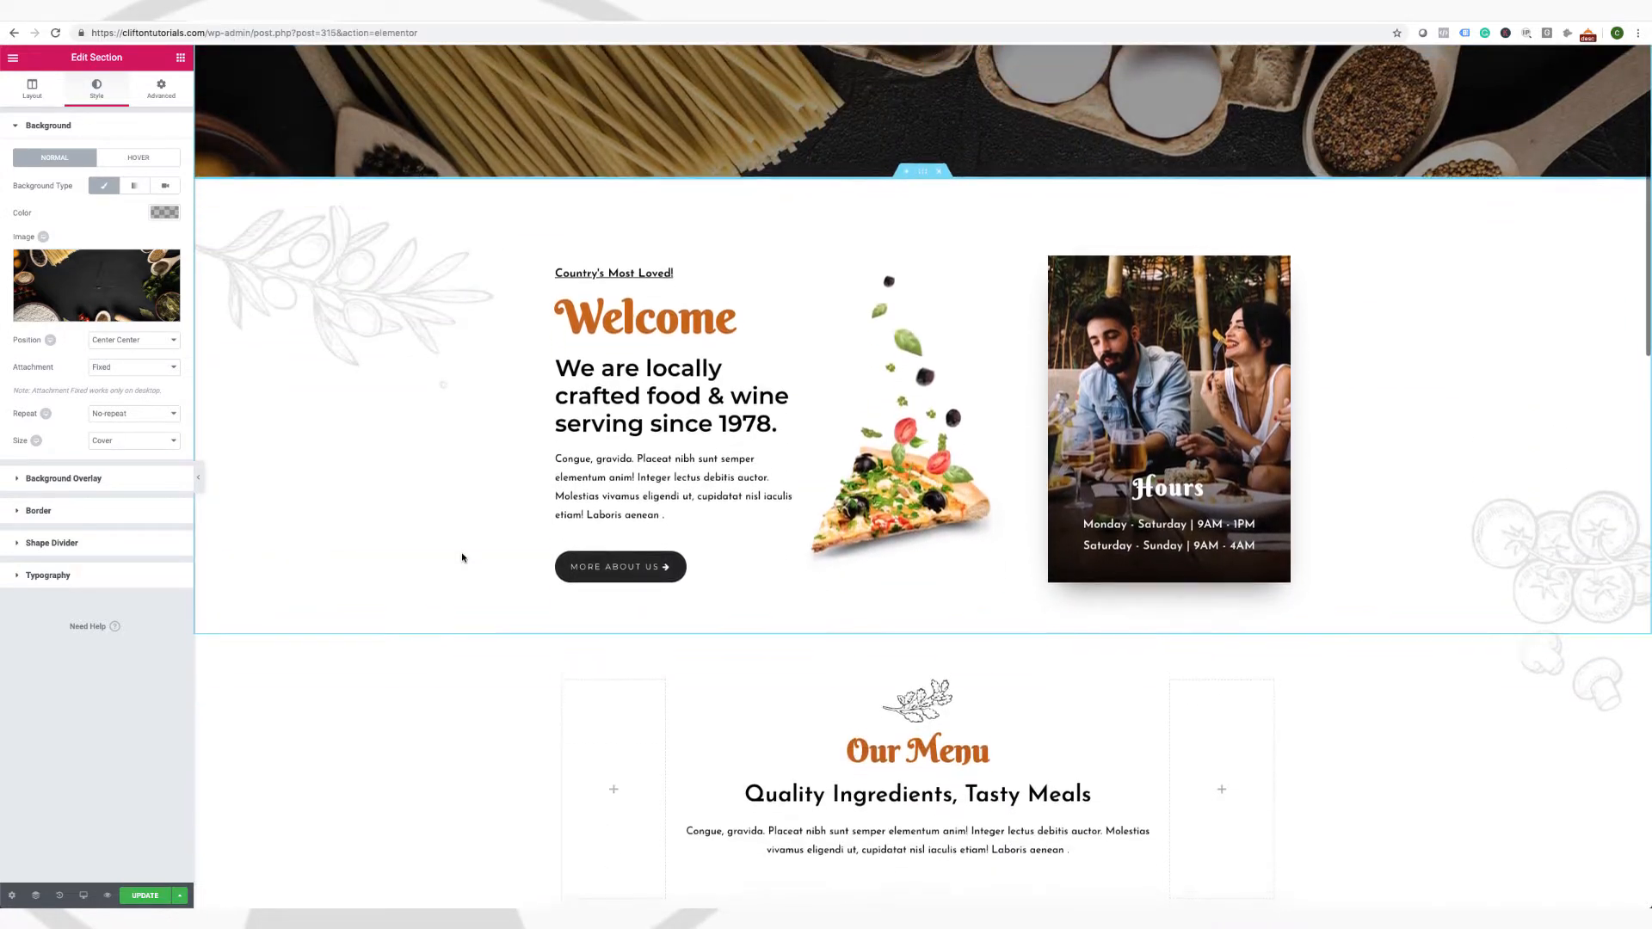
{"action": "left_click", "coordinate": [703, 301]}
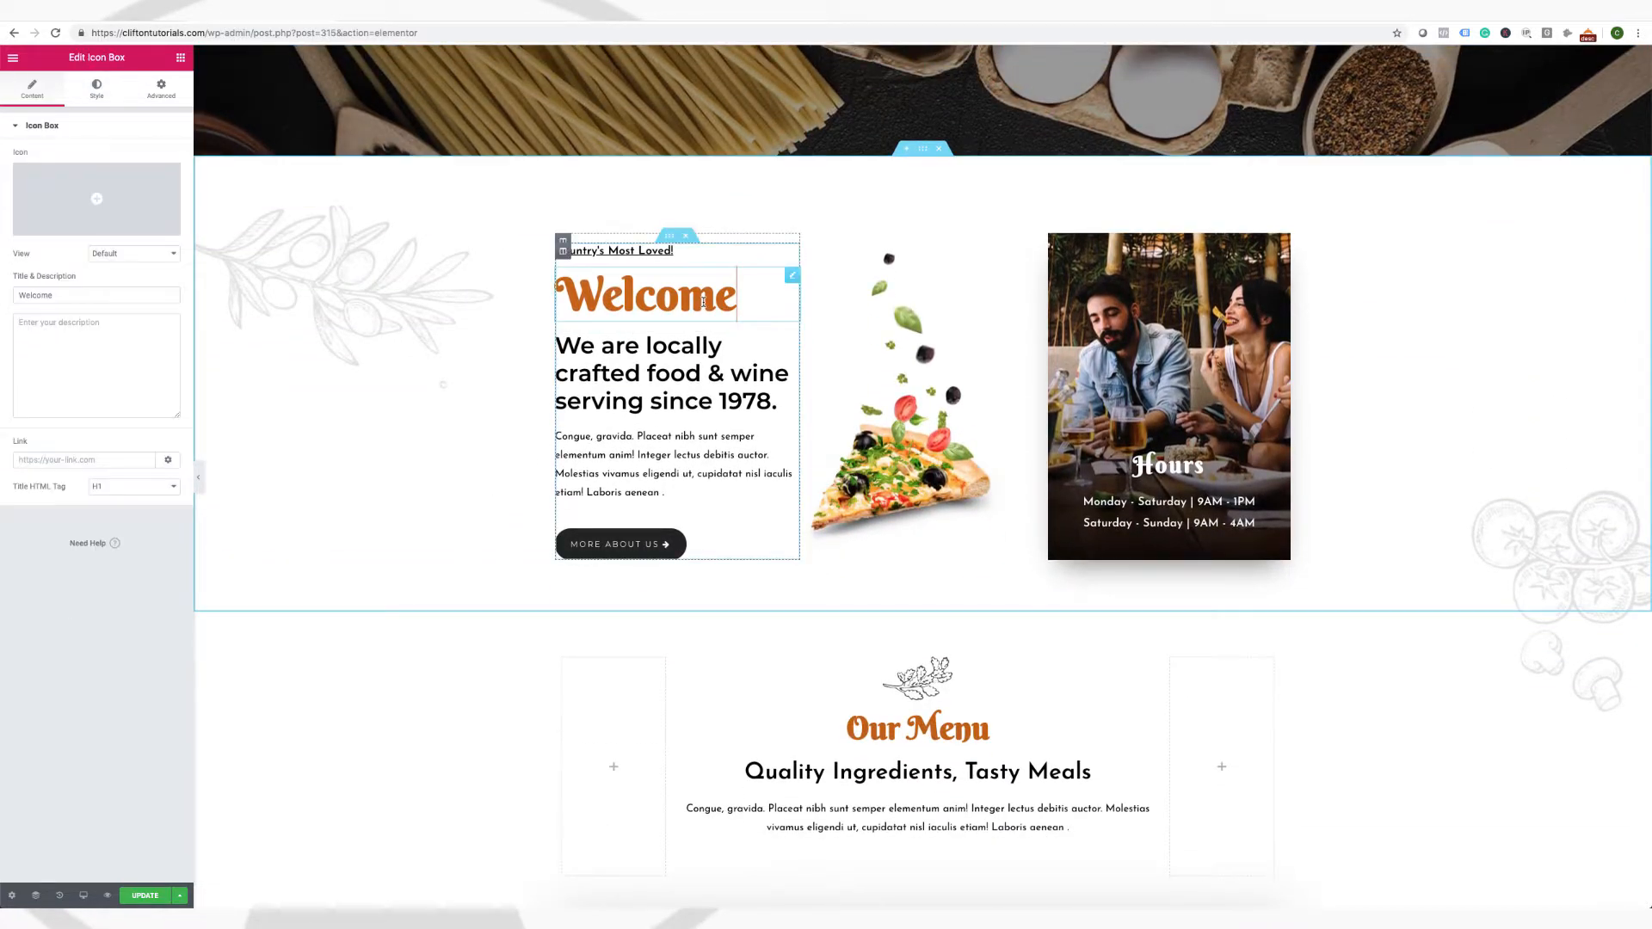
{"action": "scroll", "coordinate": [617, 390], "scroll_direction": "down", "scroll_amount": 1}
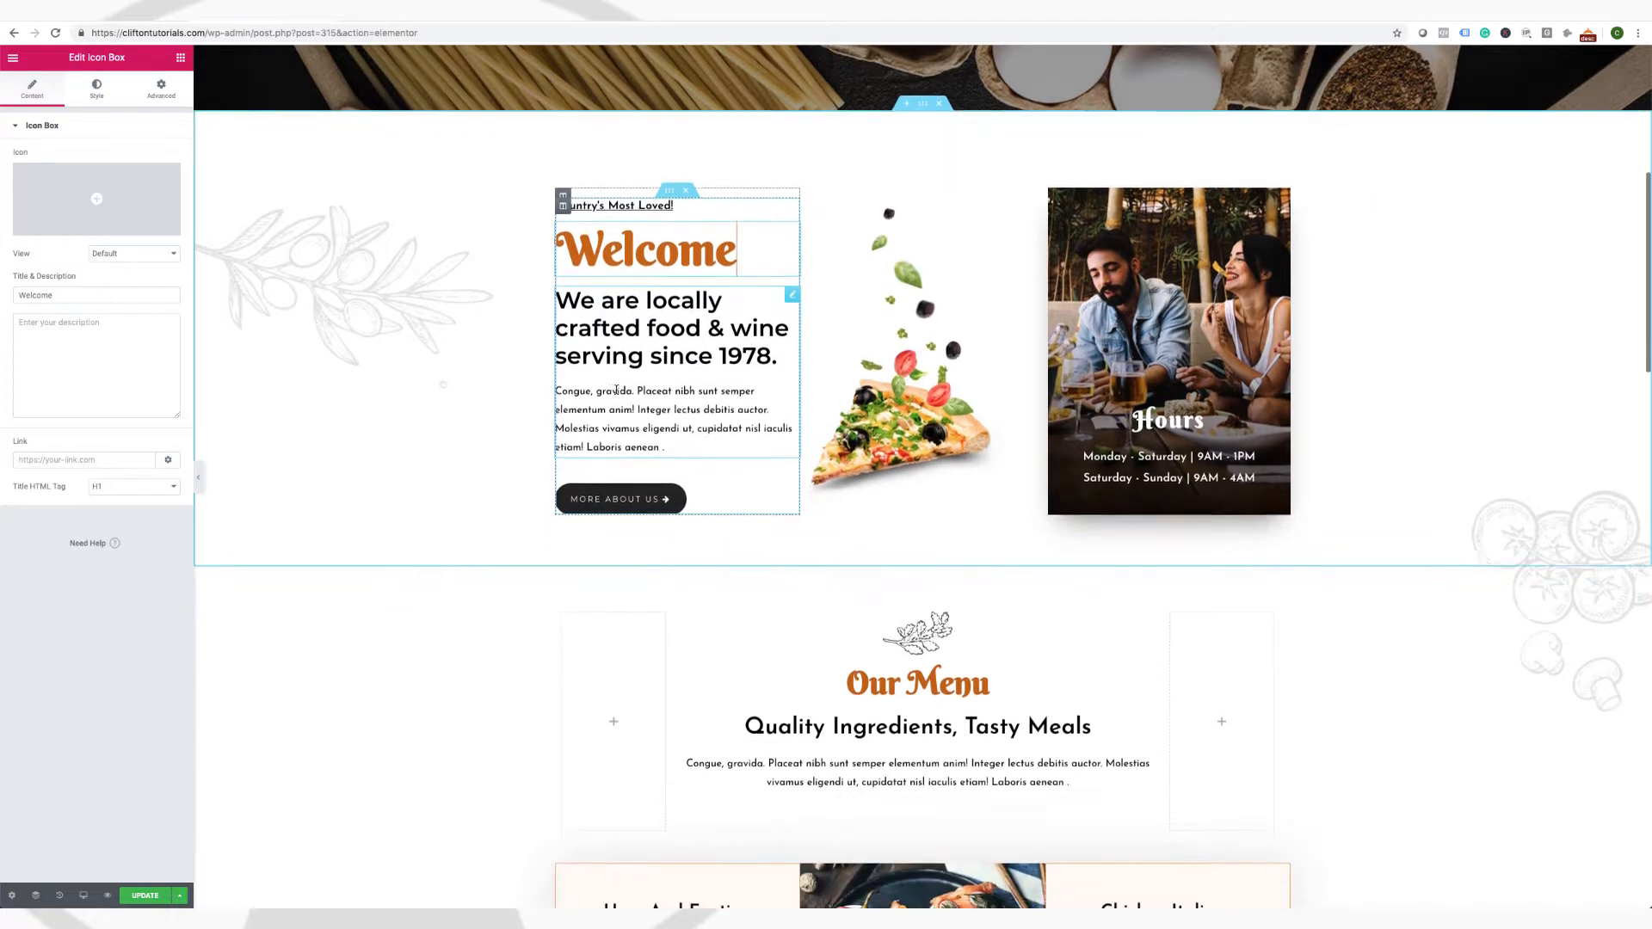
{"action": "scroll", "coordinate": [617, 390], "scroll_direction": "down", "scroll_amount": 2}
{"action": "left_click", "coordinate": [929, 284]}
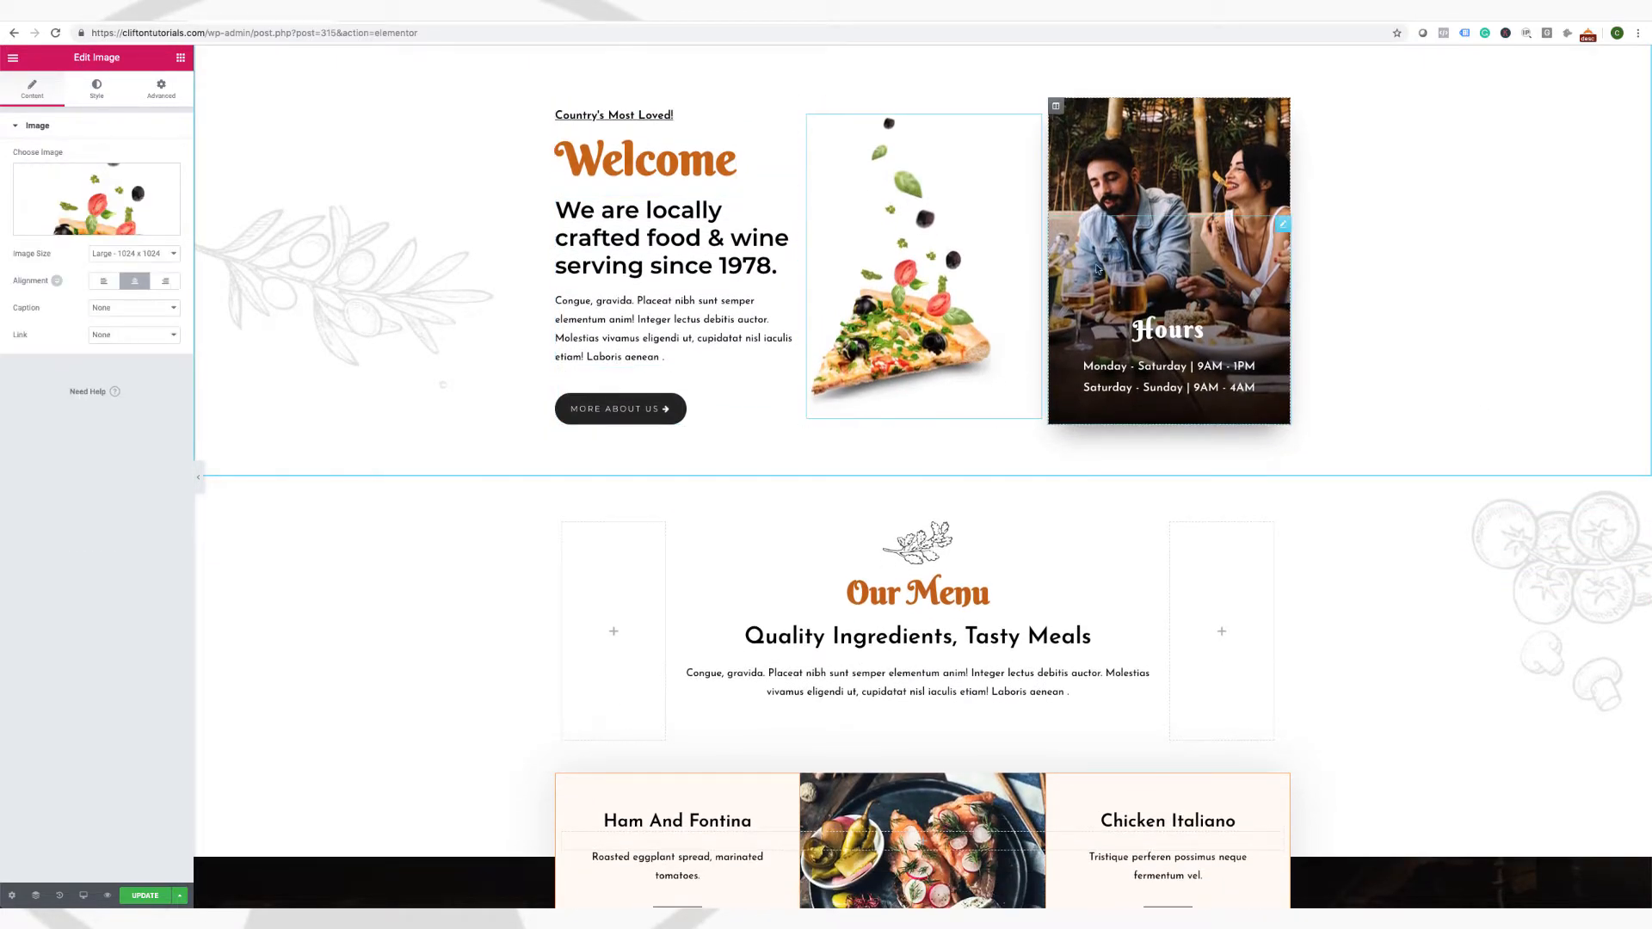
{"action": "left_click", "coordinate": [774, 301]}
Look through the home page sections from the hero down to the reservations banner and return to the hero
{"action": "scroll", "coordinate": [771, 478], "scroll_direction": "down", "scroll_amount": 4}
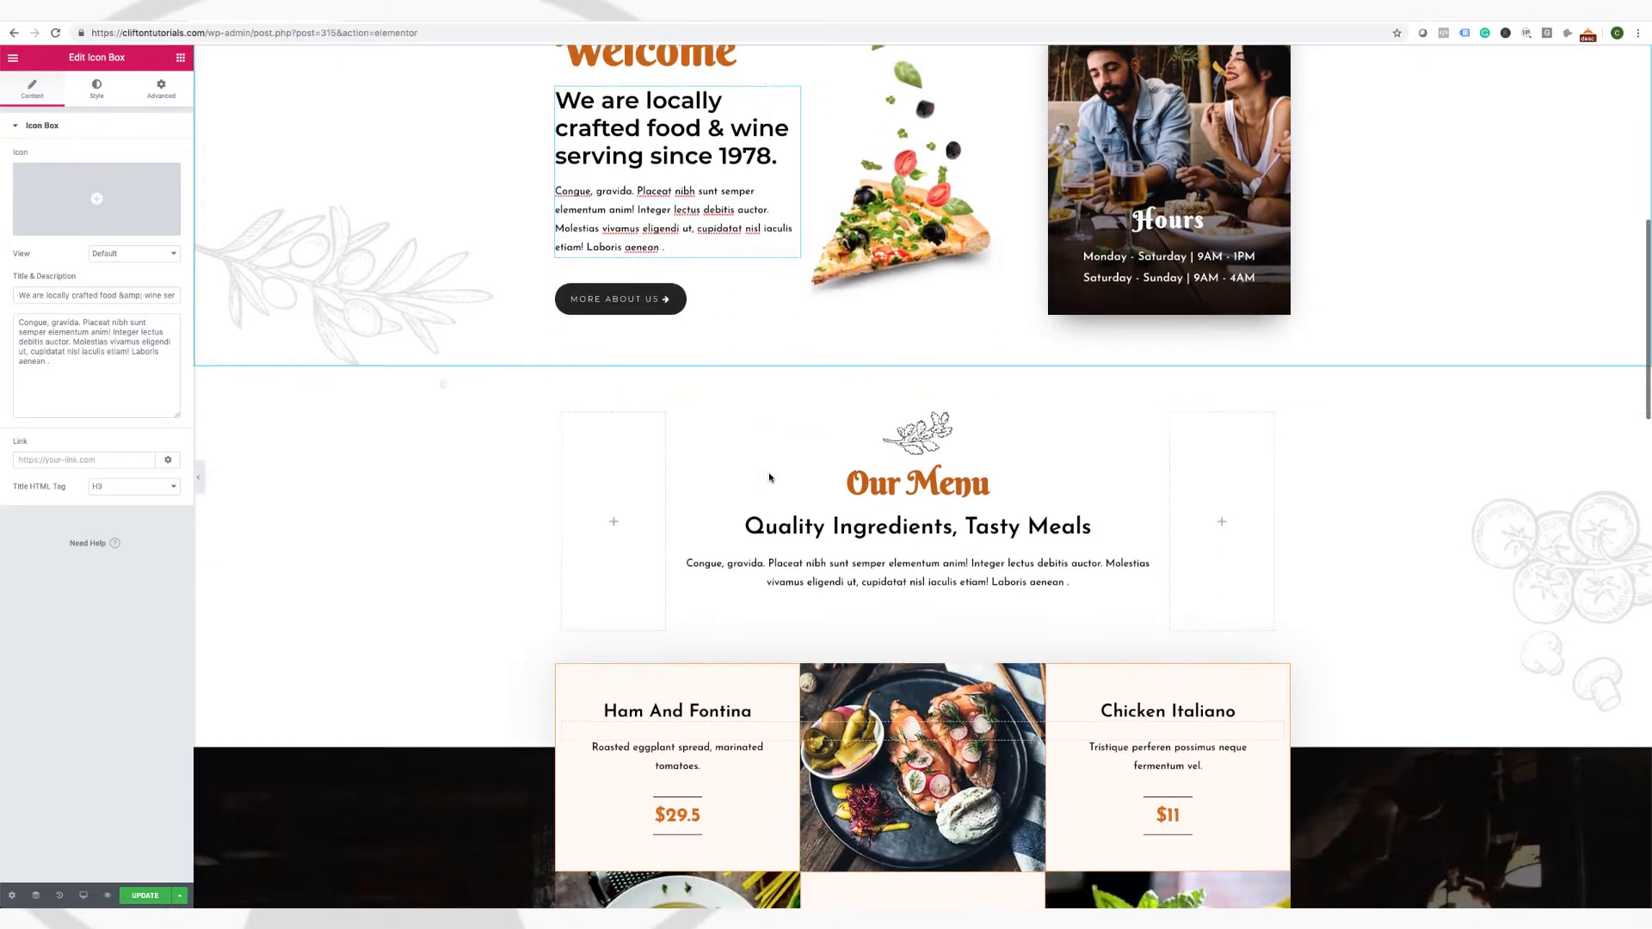
{"action": "scroll", "coordinate": [770, 479], "scroll_direction": "down", "scroll_amount": 12}
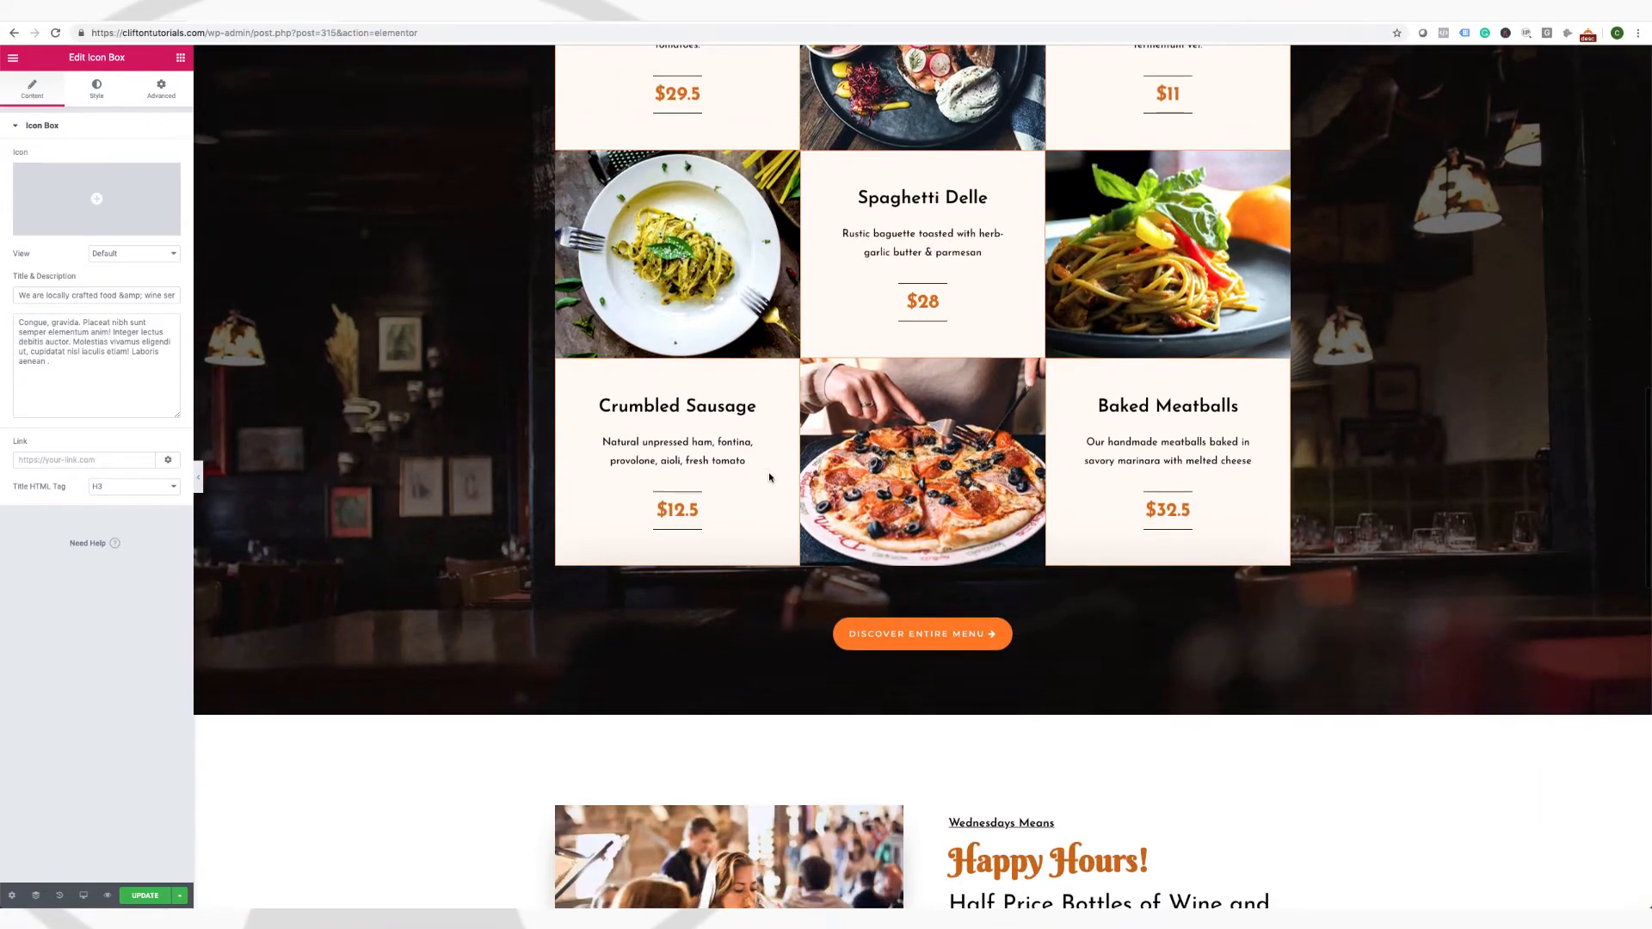
{"action": "scroll", "coordinate": [771, 478], "scroll_direction": "down", "scroll_amount": 9}
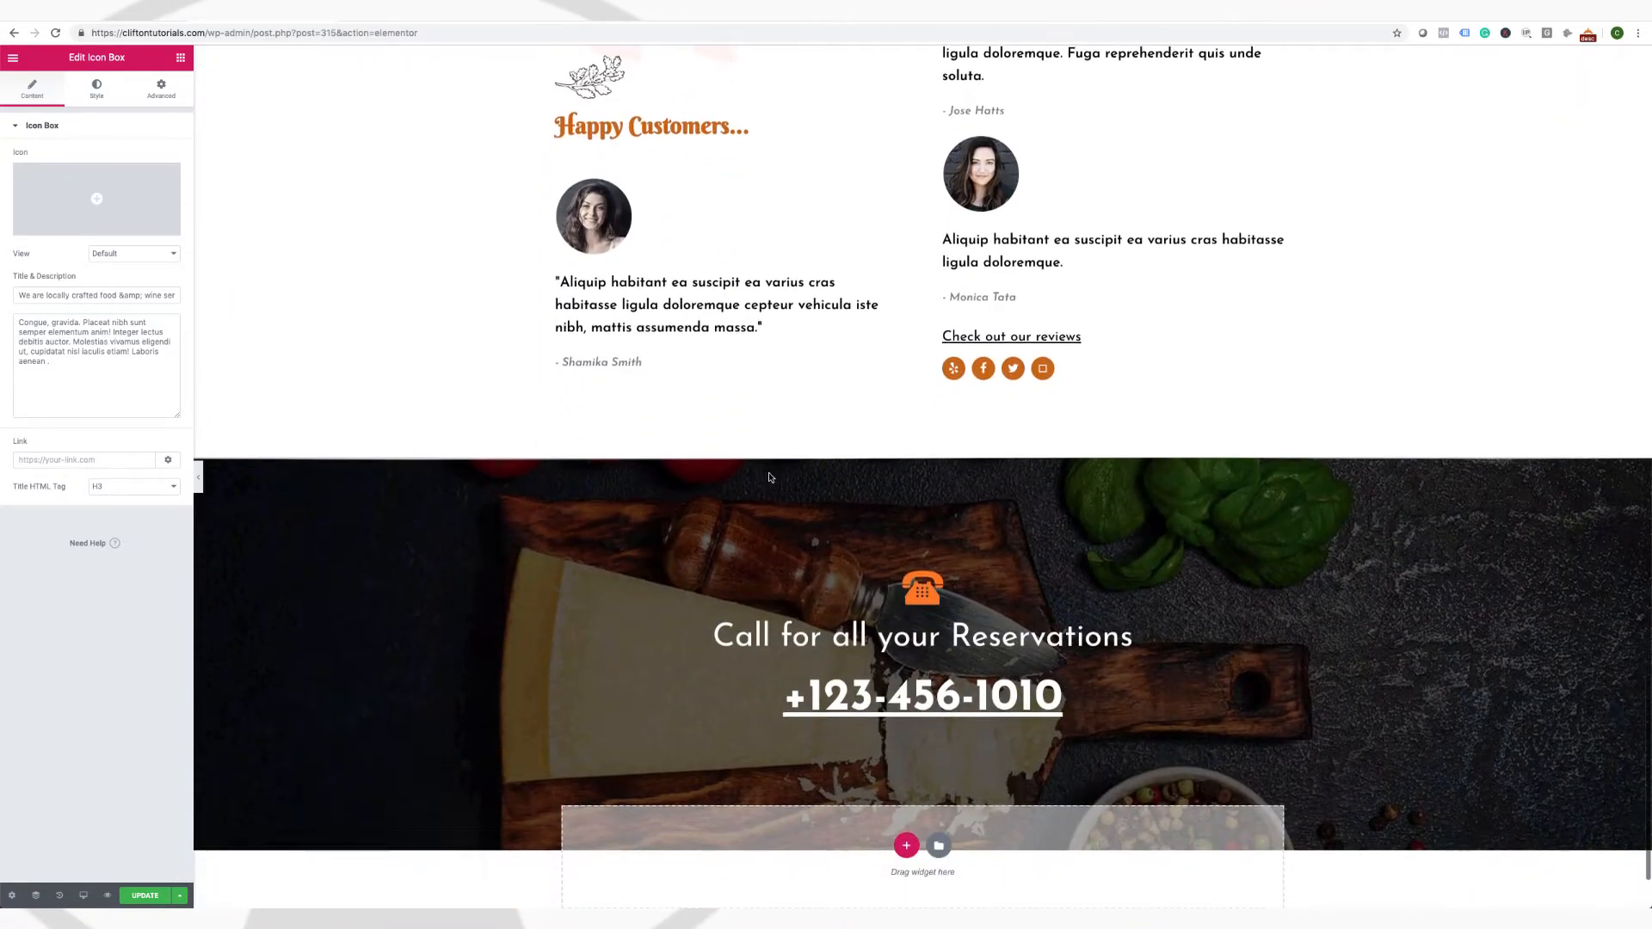
{"action": "scroll", "coordinate": [771, 478], "scroll_direction": "up", "scroll_amount": 20}
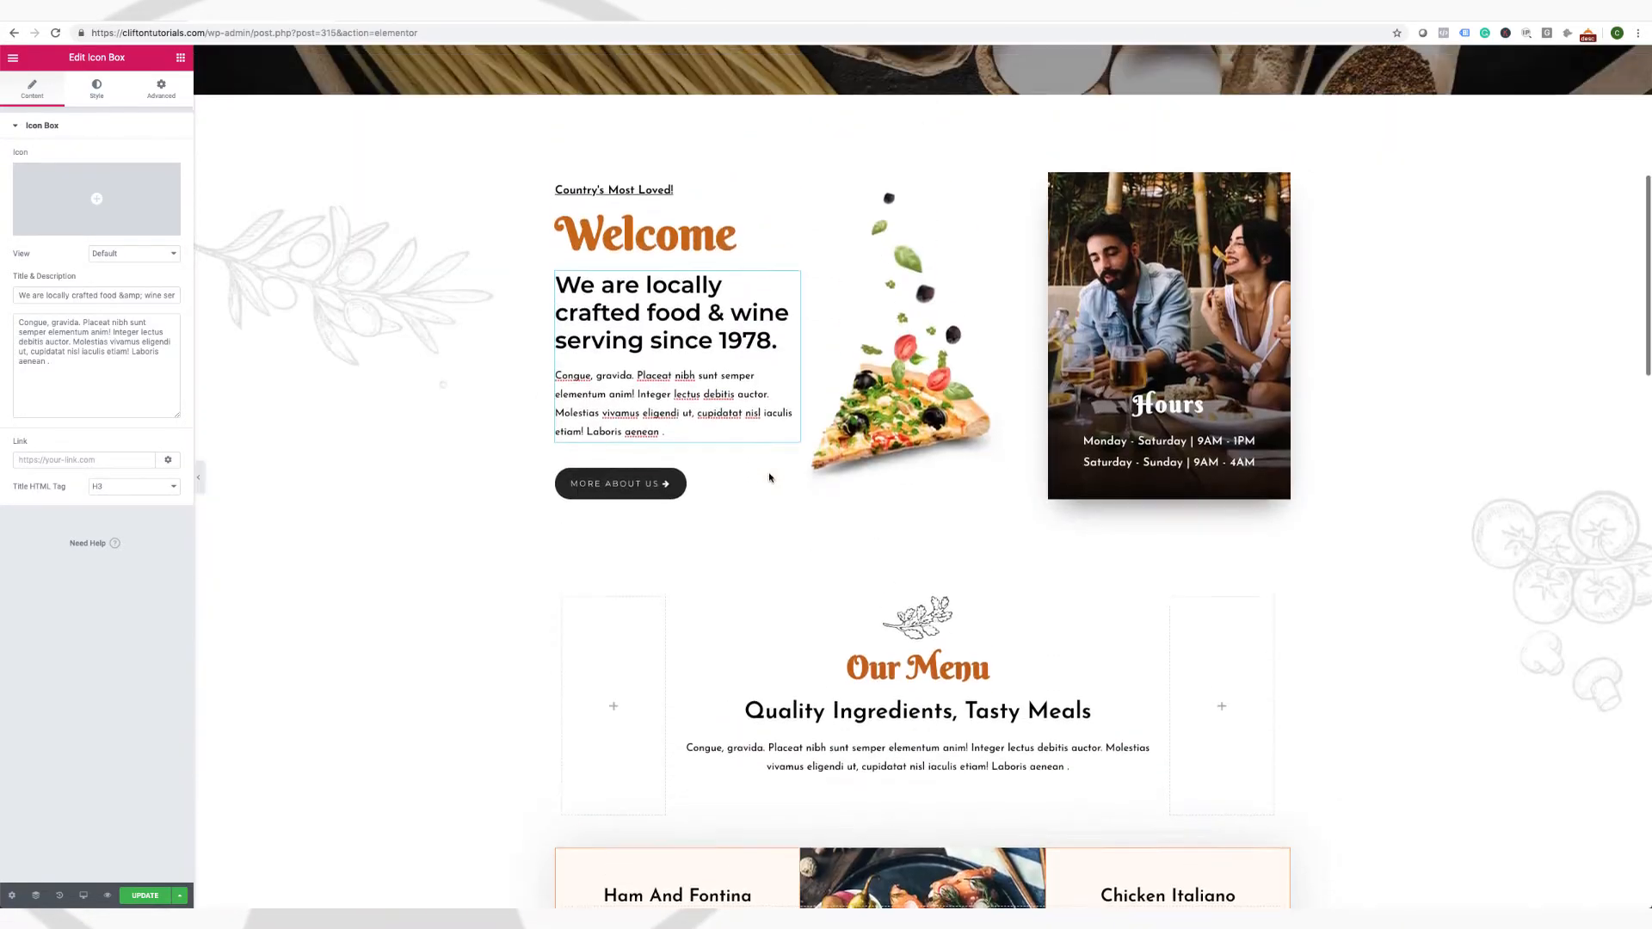
{"action": "scroll", "coordinate": [770, 478], "scroll_direction": "up", "scroll_amount": 5}
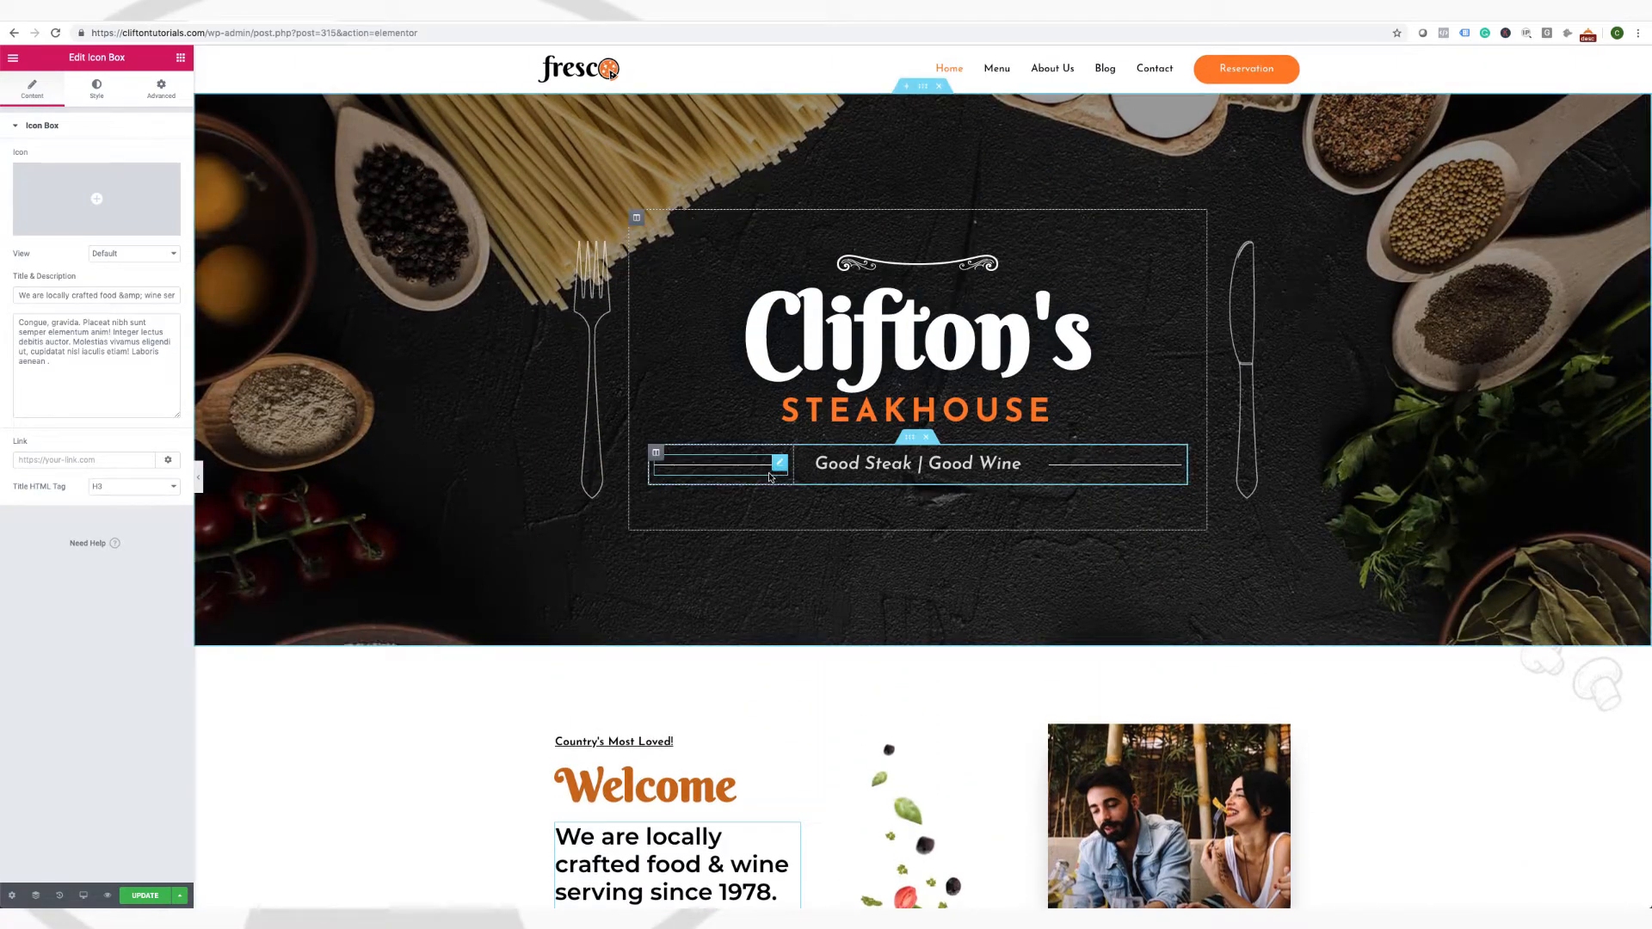
{"action": "scroll", "coordinate": [770, 479], "scroll_direction": "down", "scroll_amount": 9}
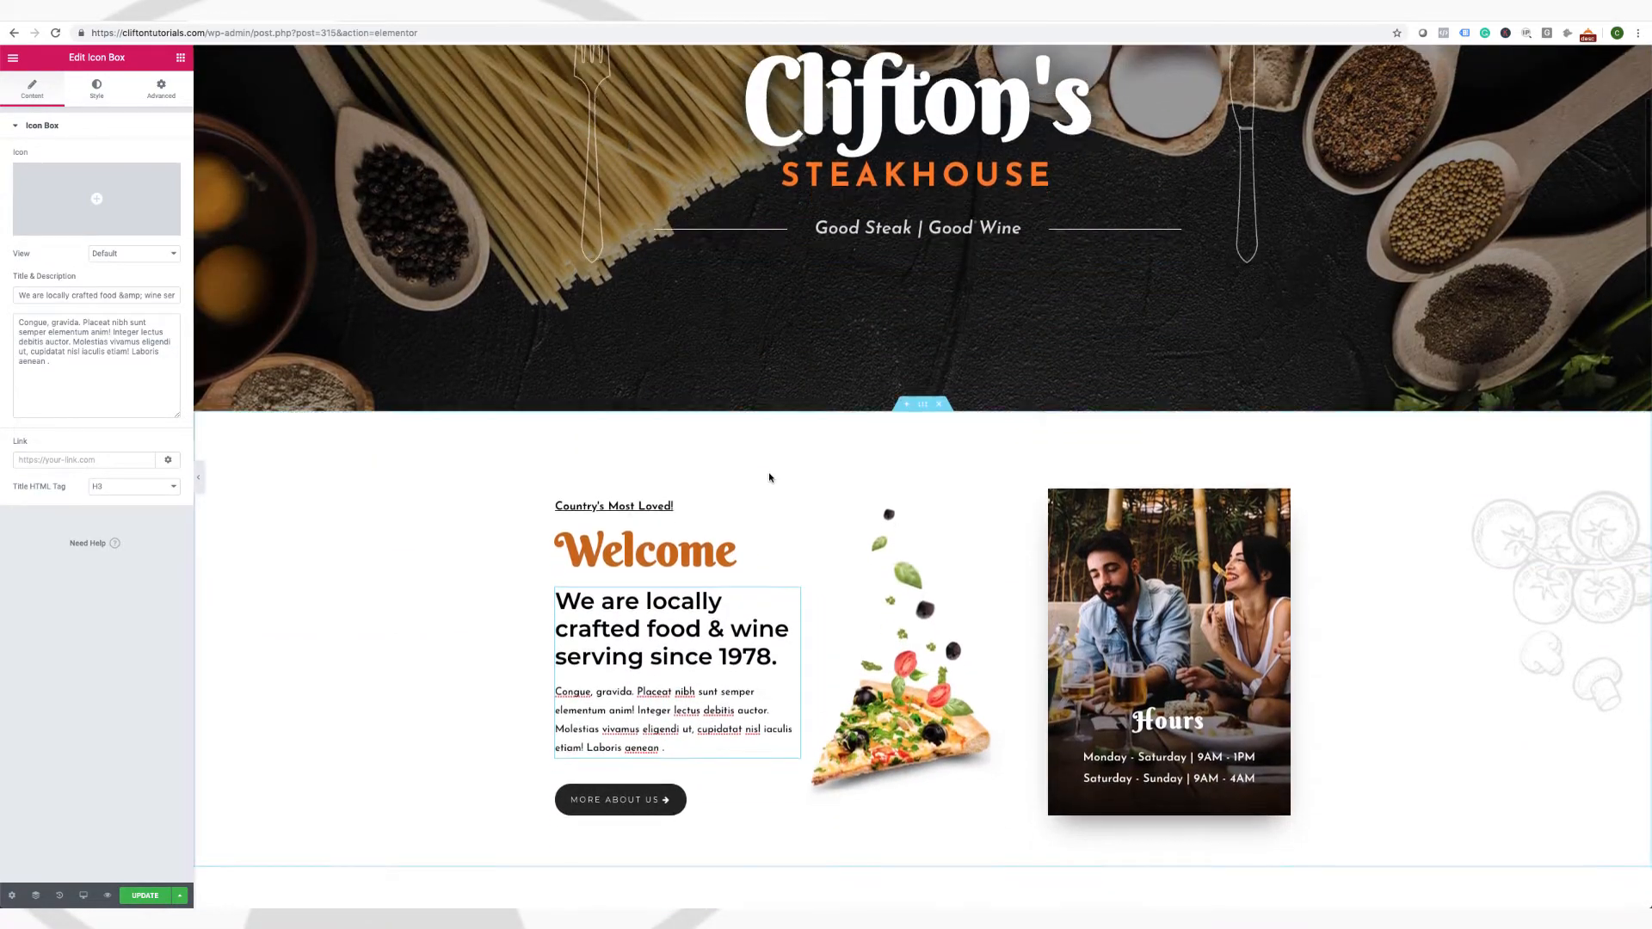
{"action": "scroll", "coordinate": [770, 478], "scroll_direction": "down", "scroll_amount": 3}
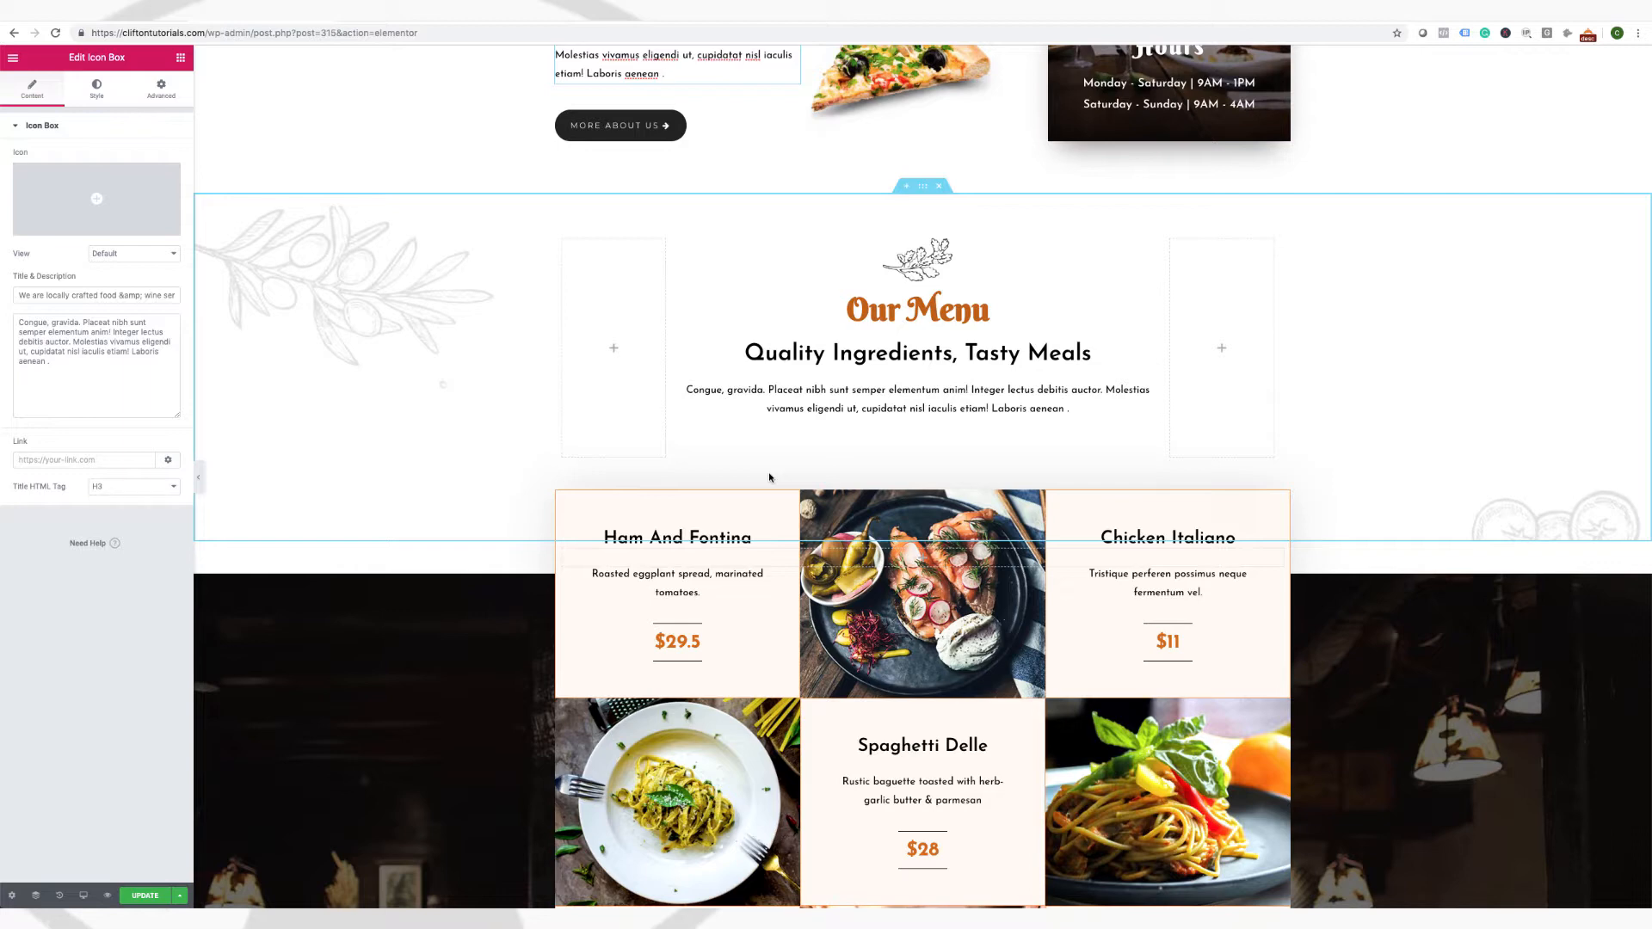
{"action": "scroll", "coordinate": [770, 478], "scroll_direction": "up", "scroll_amount": 11}
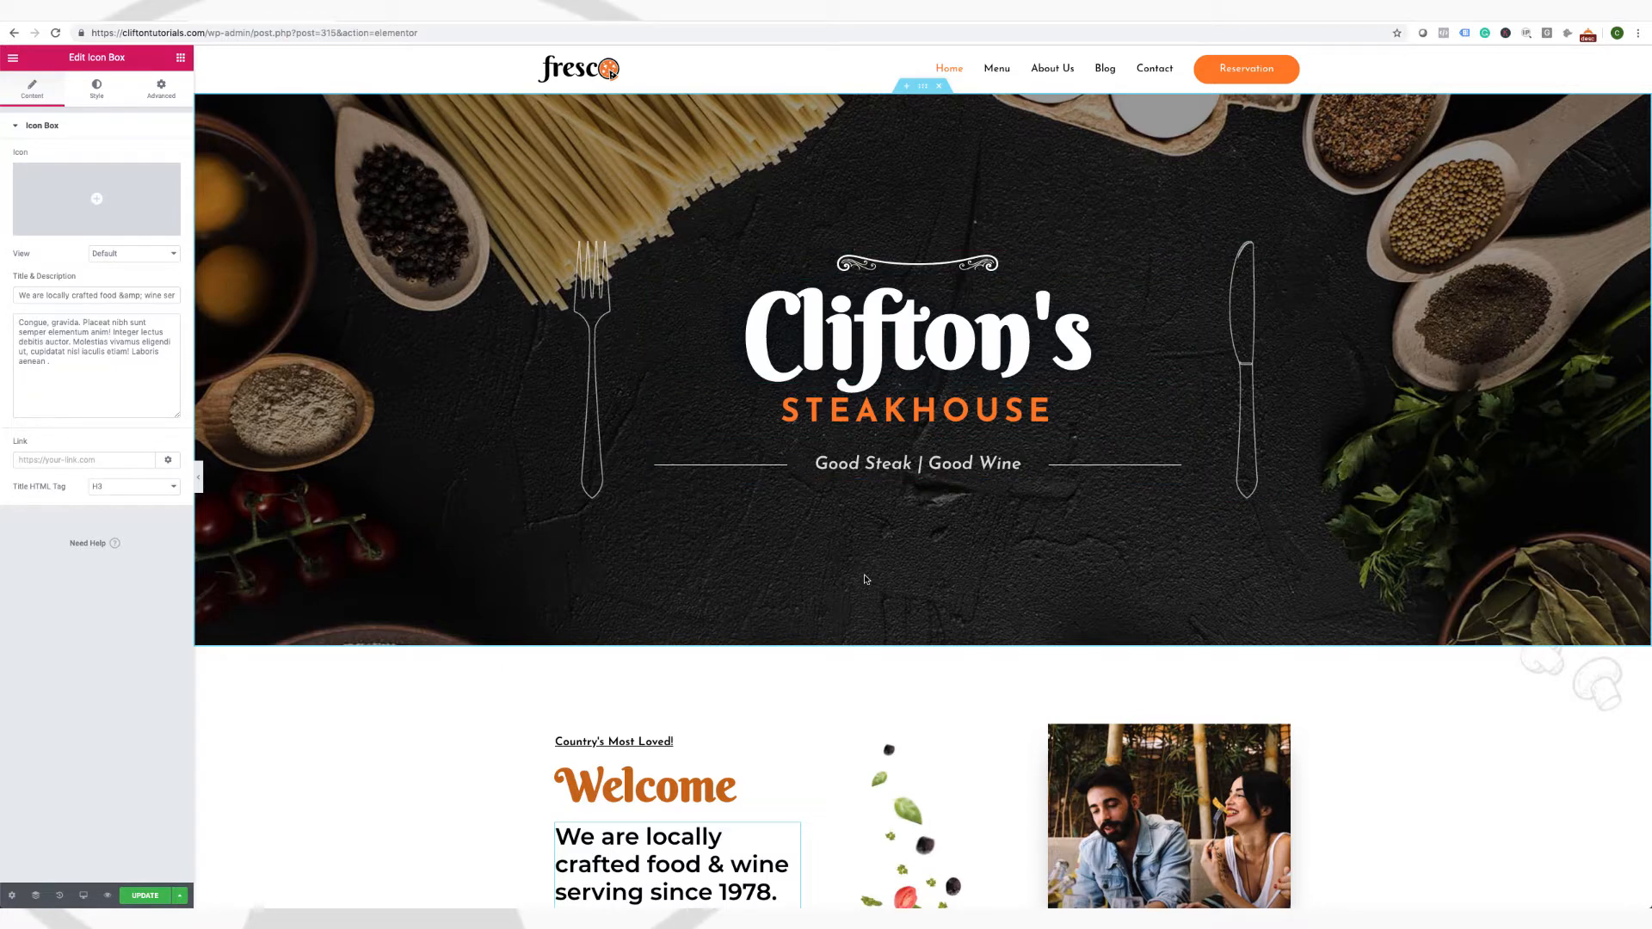
{"action": "scroll", "coordinate": [864, 579], "scroll_direction": "down", "scroll_amount": 4}
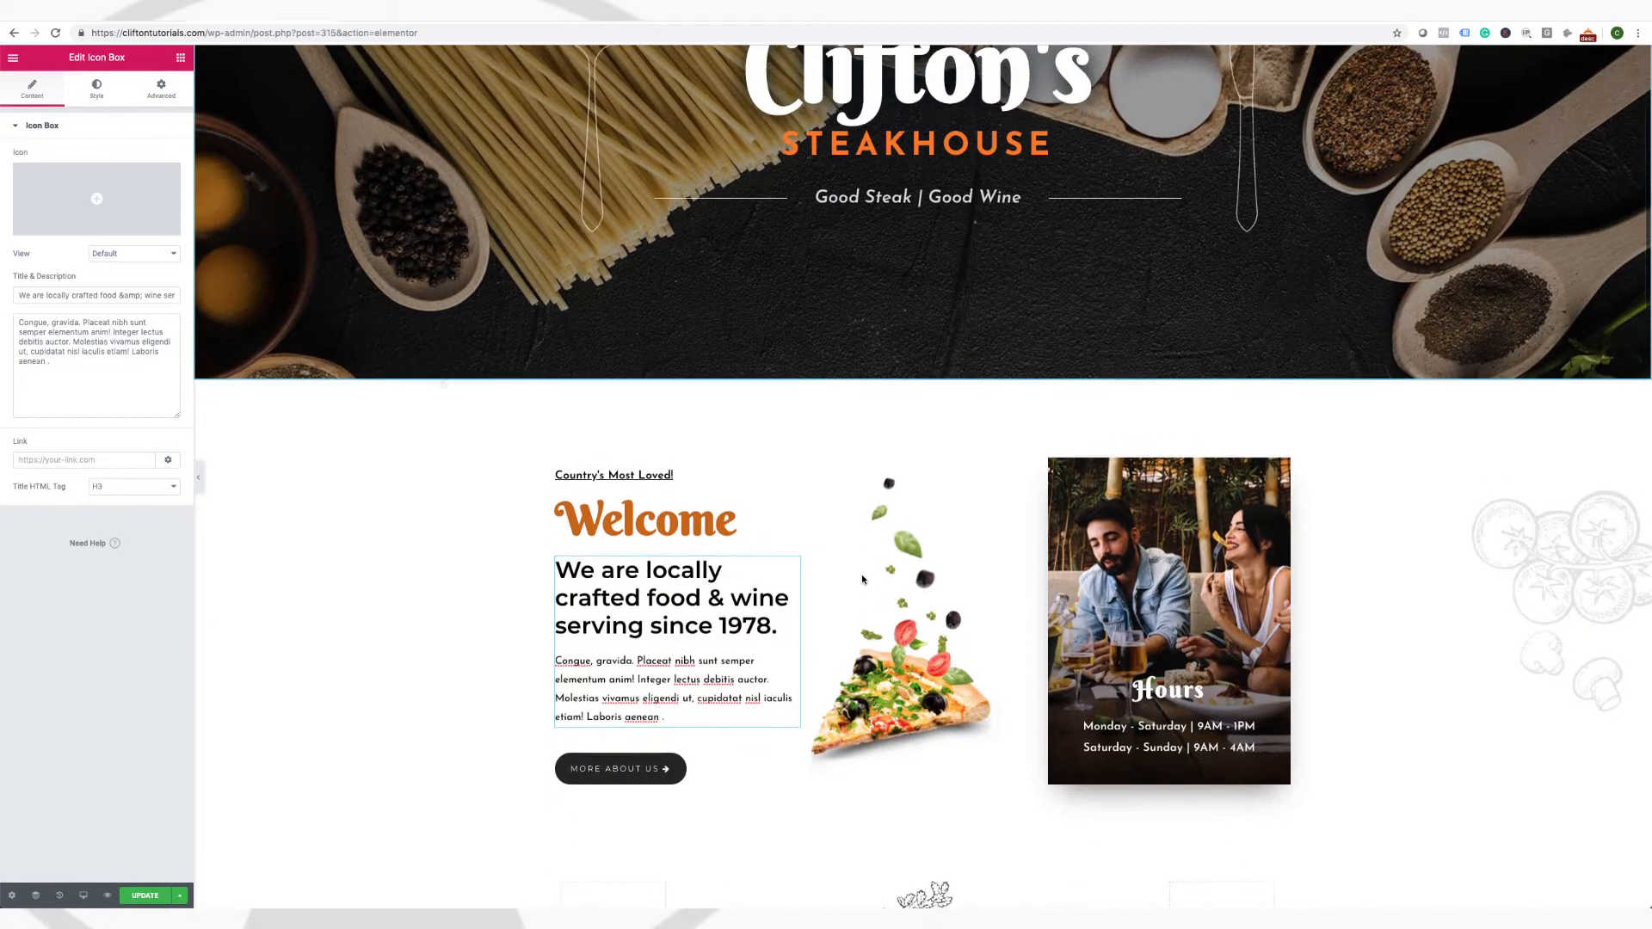
{"action": "scroll", "coordinate": [863, 579], "scroll_direction": "up", "scroll_amount": 4}
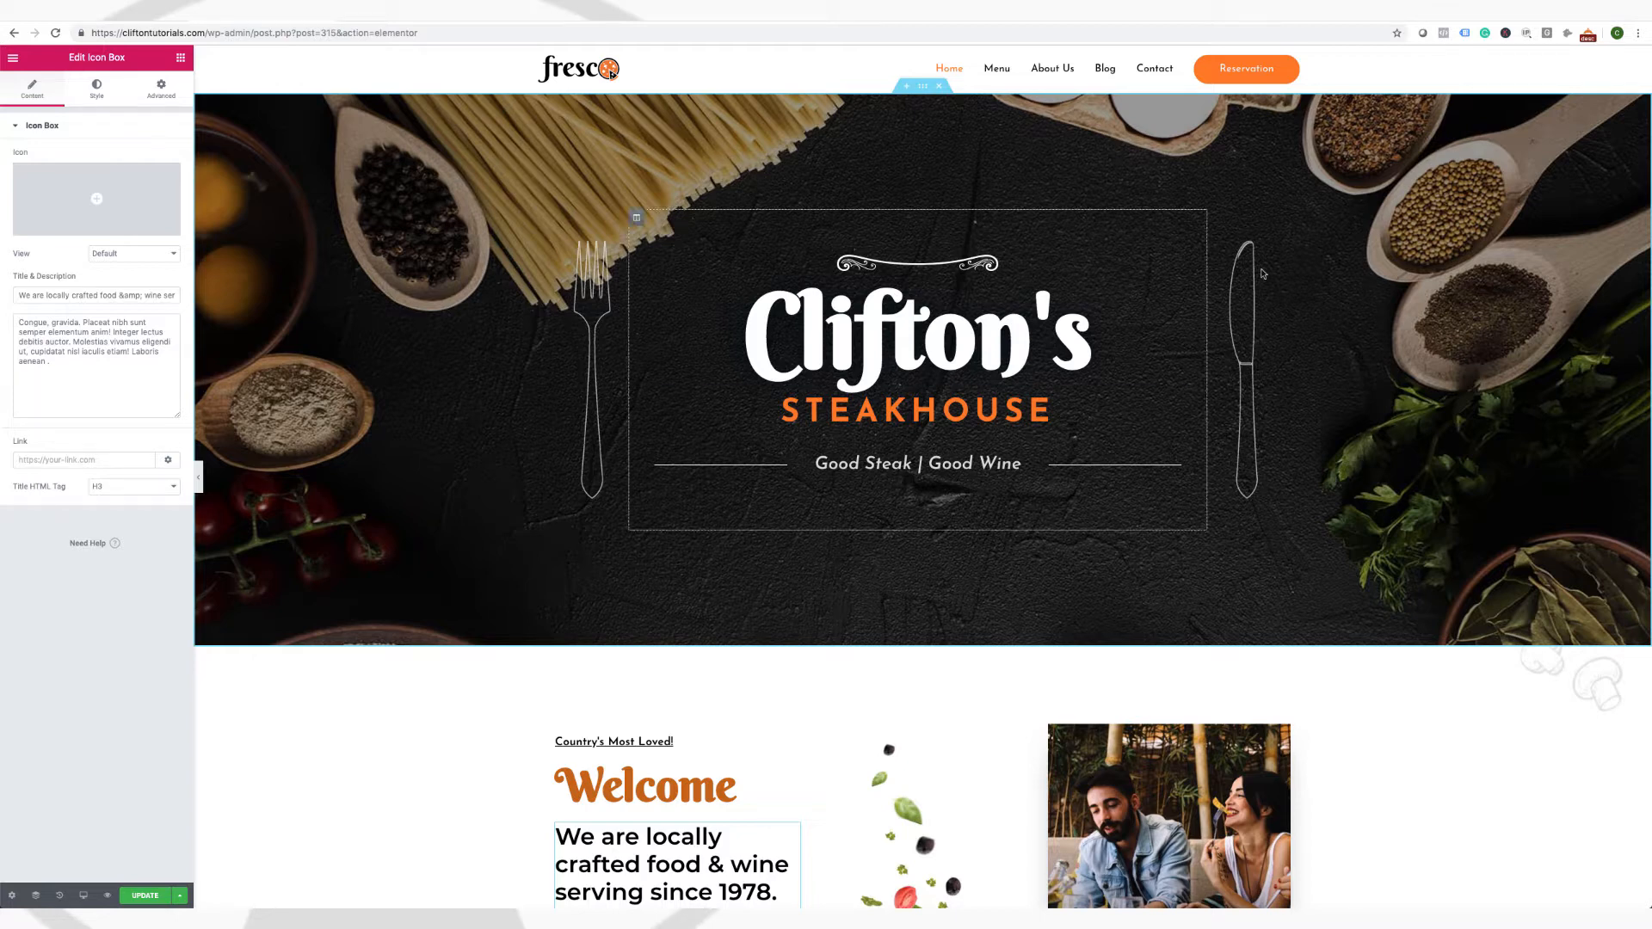
Update the home page with the Elementor edits and exit the editor to the WordPress dashboard
{"action": "left_click", "coordinate": [143, 895]}
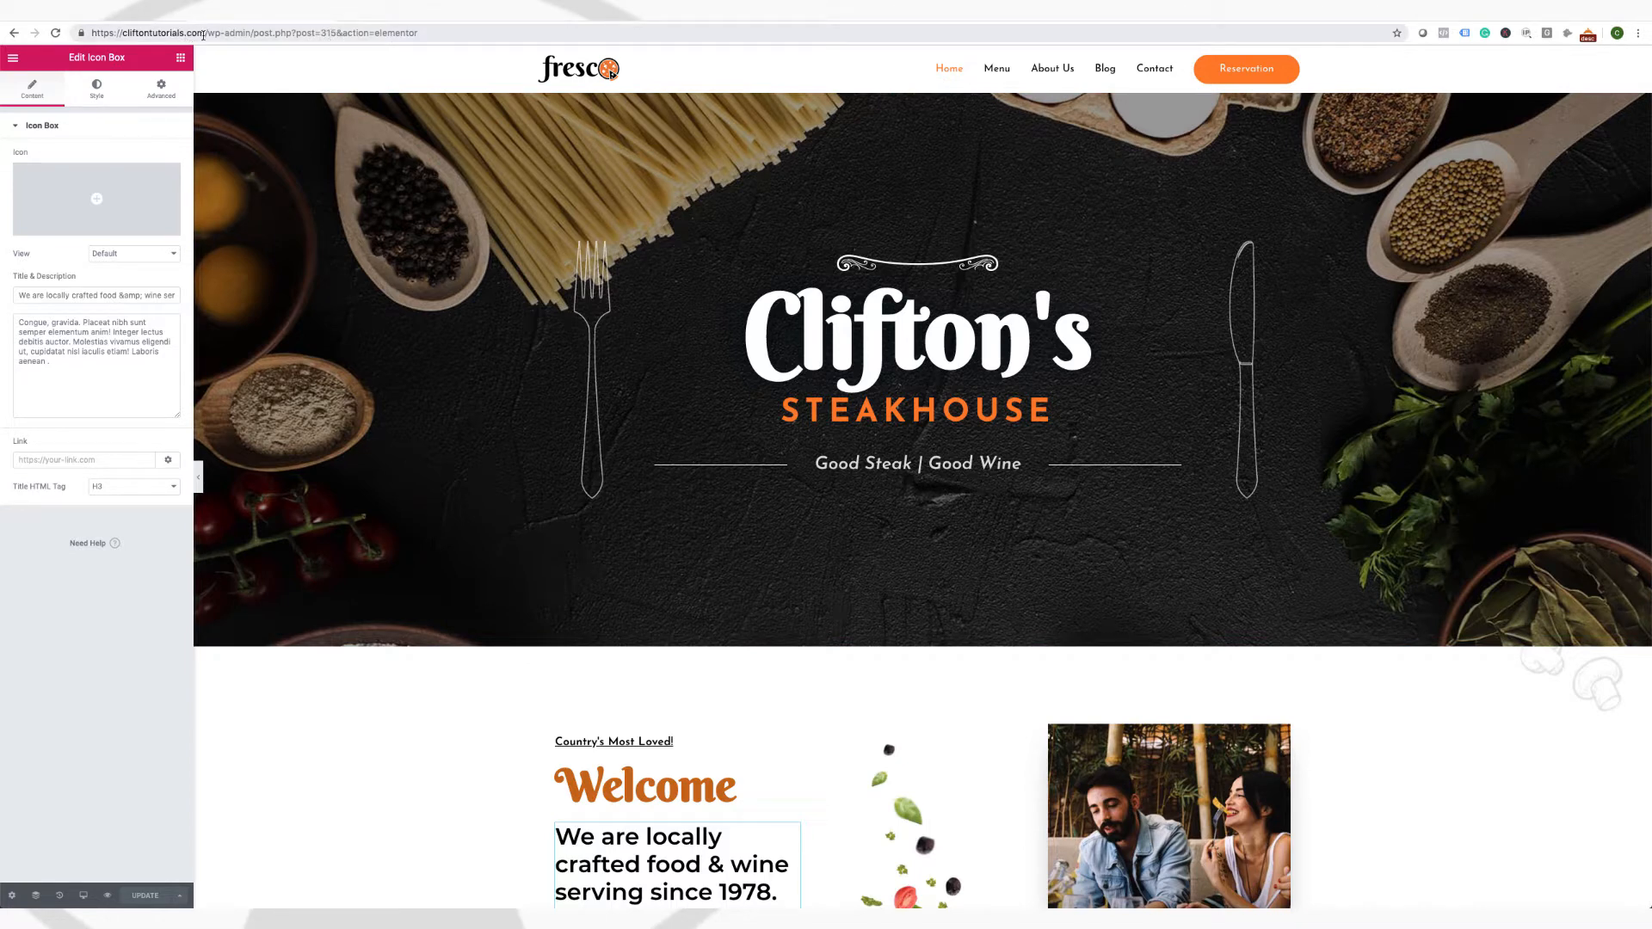
{"action": "left_click_drag", "start_coordinate": [208, 33], "coordinate": [88, 33]}
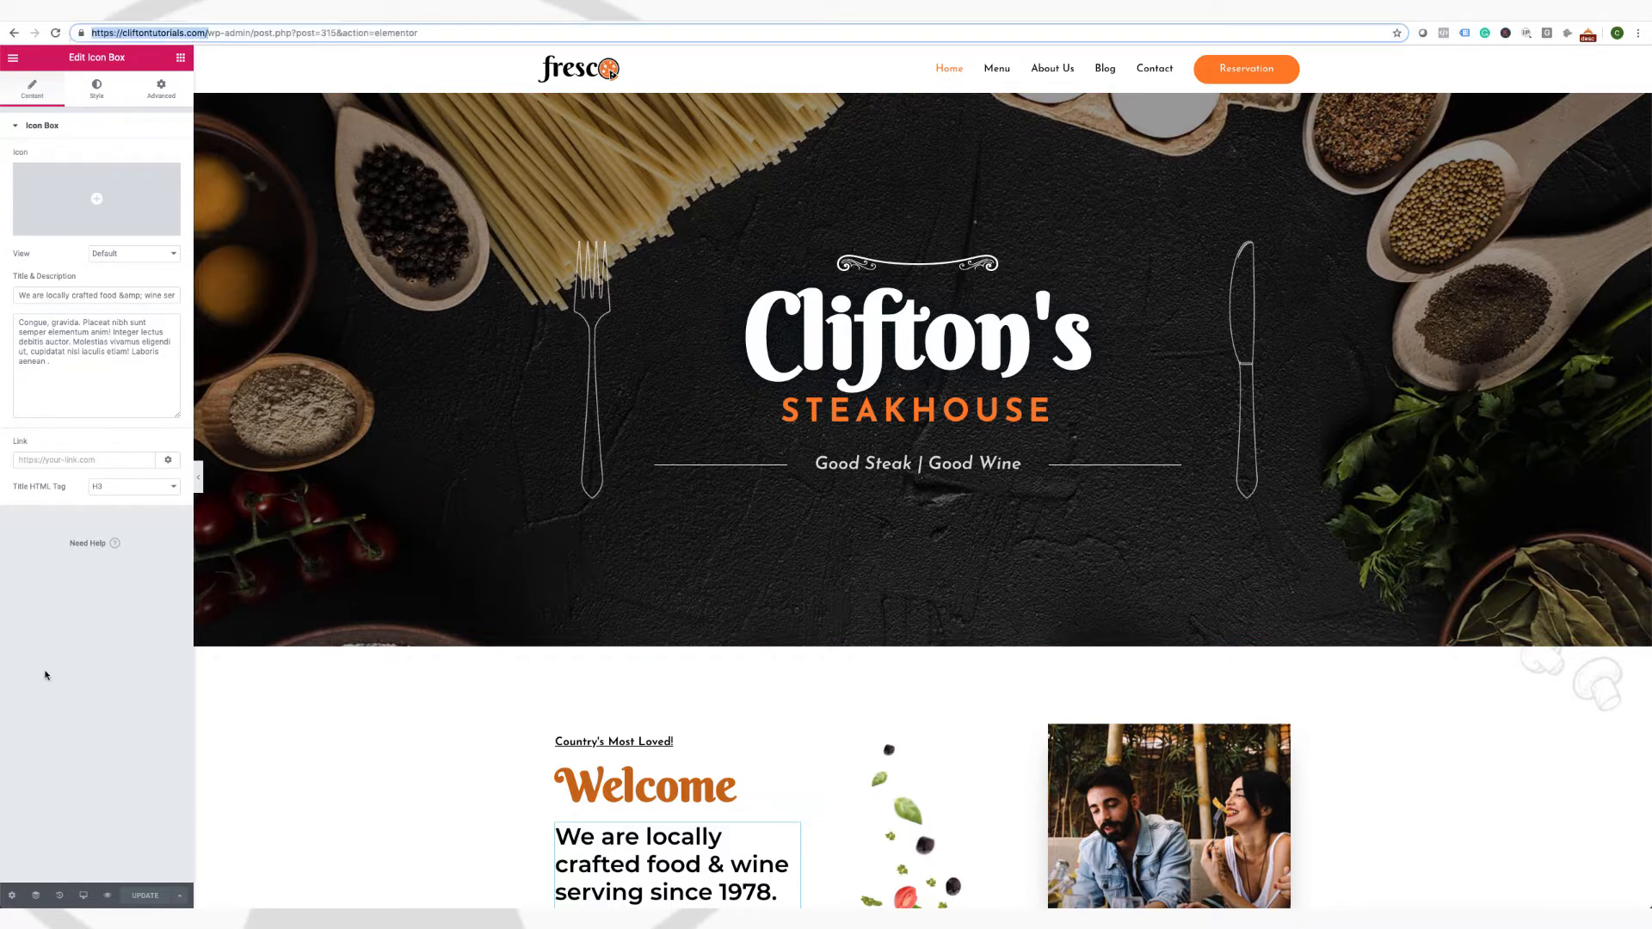
{"action": "left_click", "coordinate": [176, 897]}
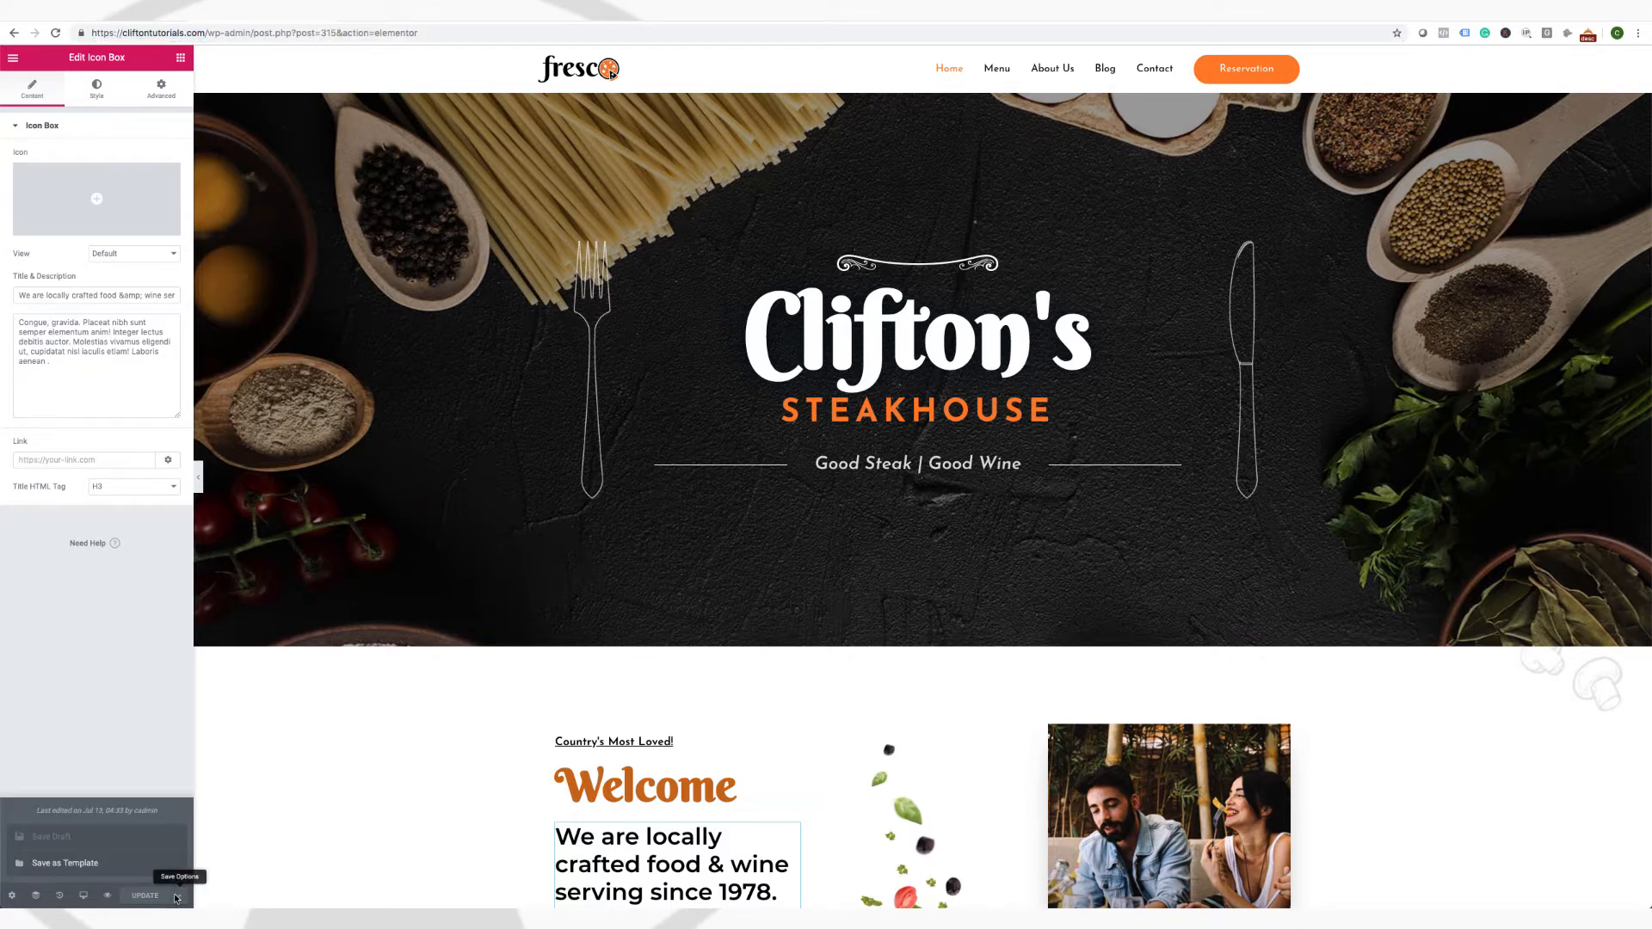
{"action": "left_click", "coordinate": [13, 56]}
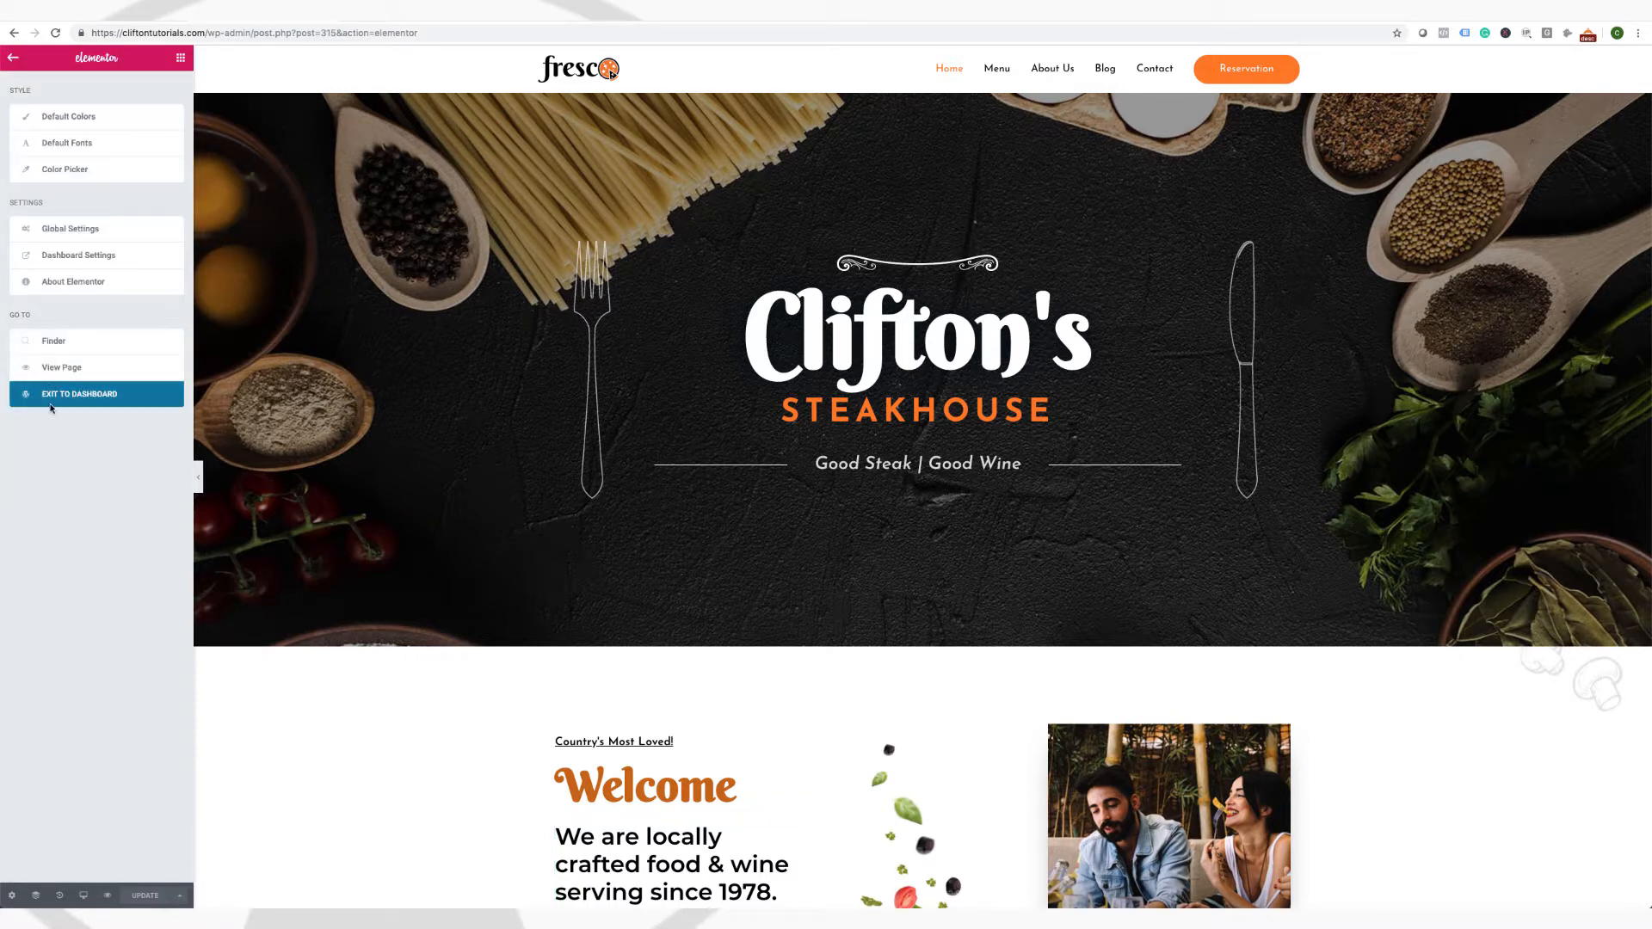
{"action": "left_click", "coordinate": [75, 396]}
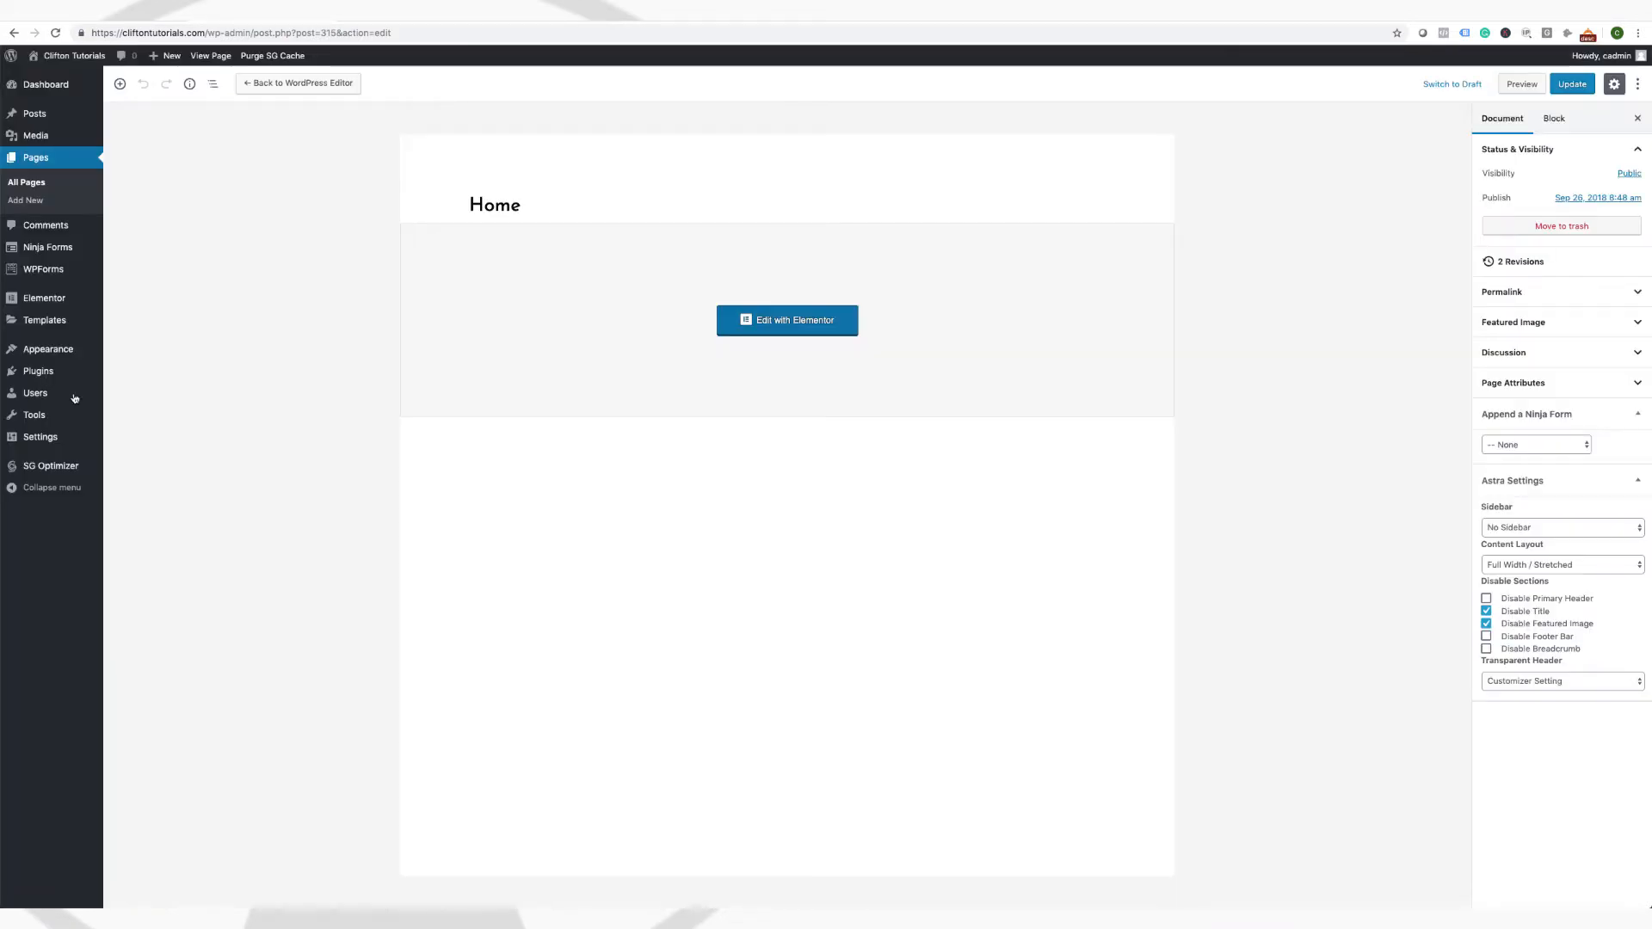
Visit the live site and review the home page from the Clifton's Steakhouse hero down to the reservations banner and back
{"action": "left_click", "coordinate": [83, 57]}
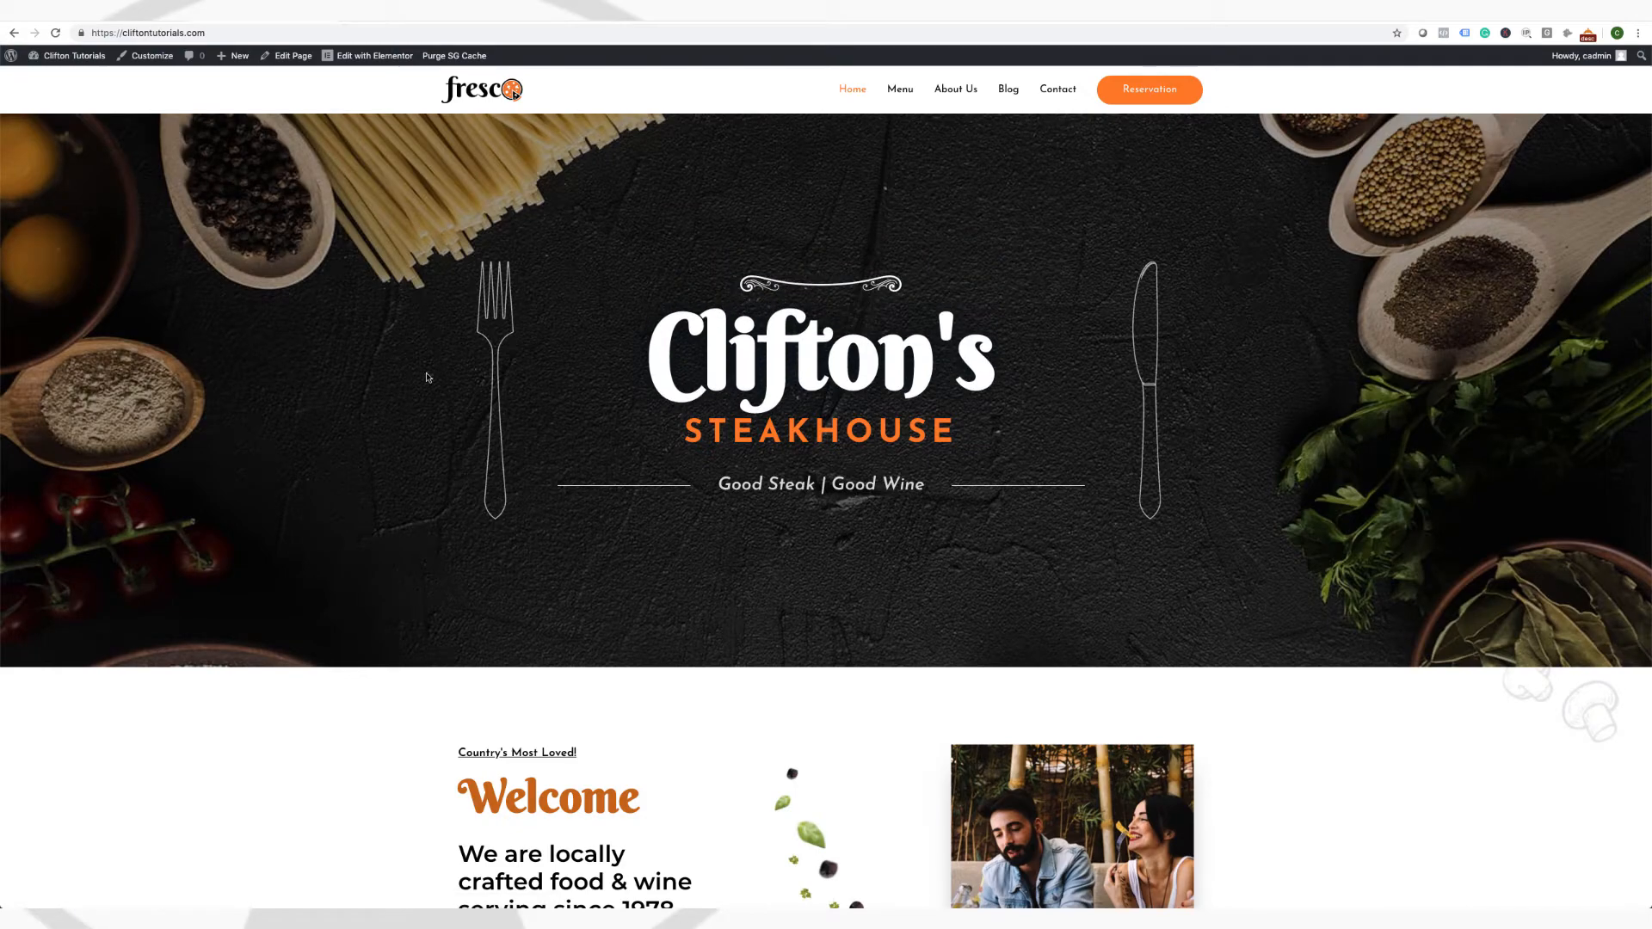
{"action": "scroll", "coordinate": [427, 377], "scroll_direction": "down", "scroll_amount": 15}
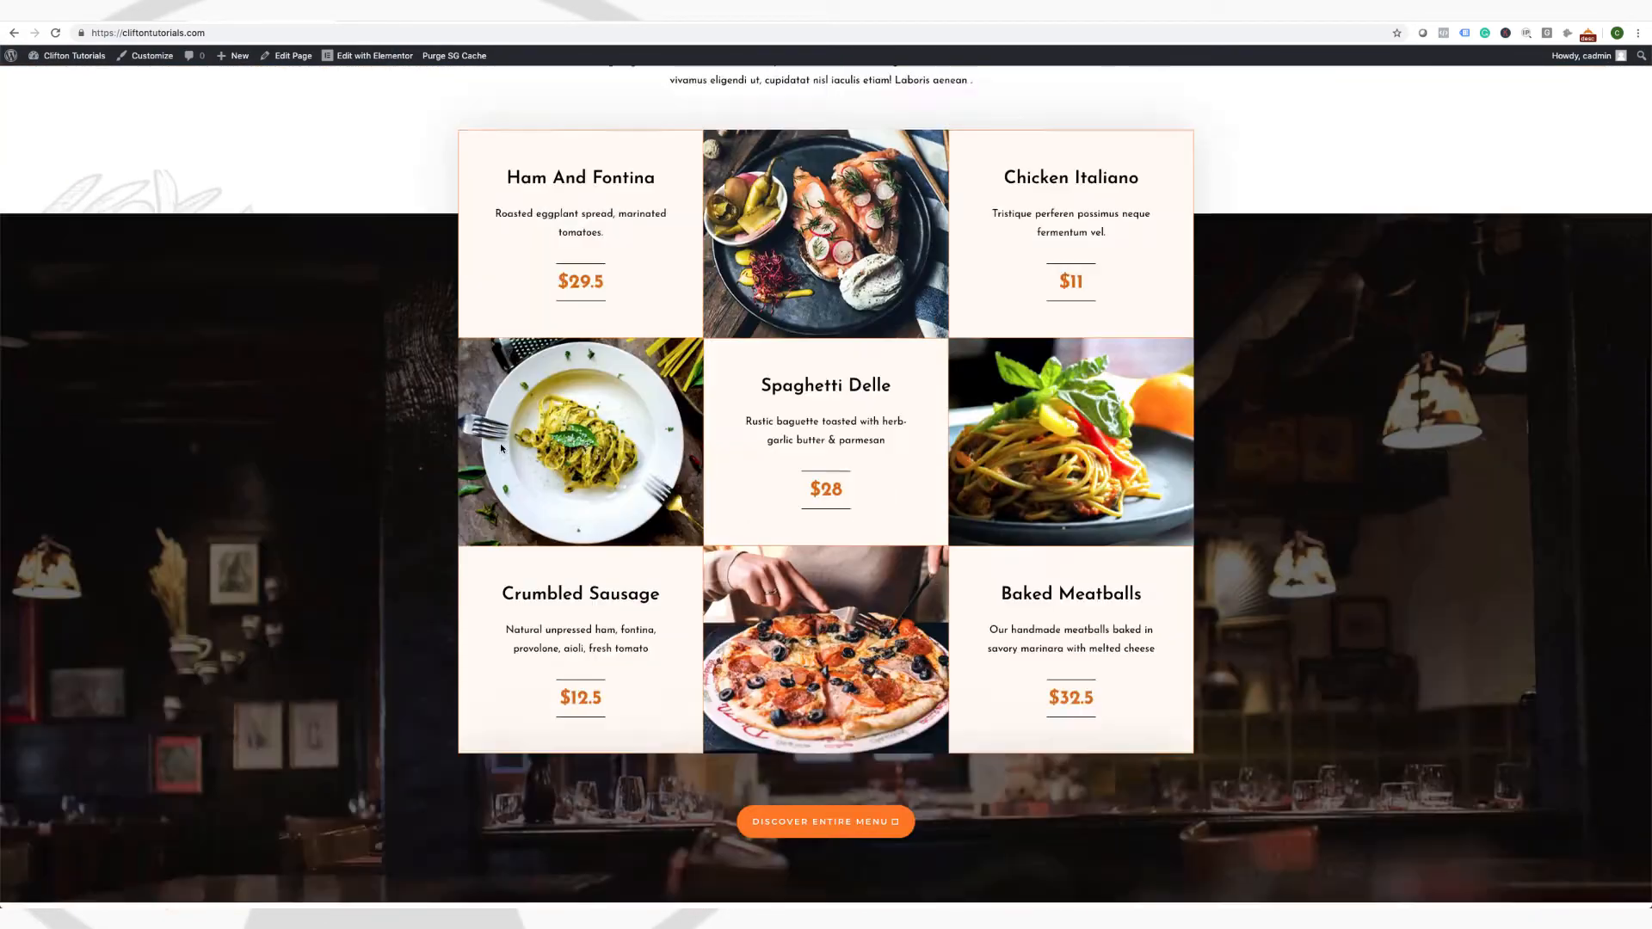
{"action": "scroll", "coordinate": [501, 447], "scroll_direction": "down", "scroll_amount": 16}
{"action": "scroll", "coordinate": [500, 447], "scroll_direction": "up", "scroll_amount": 7}
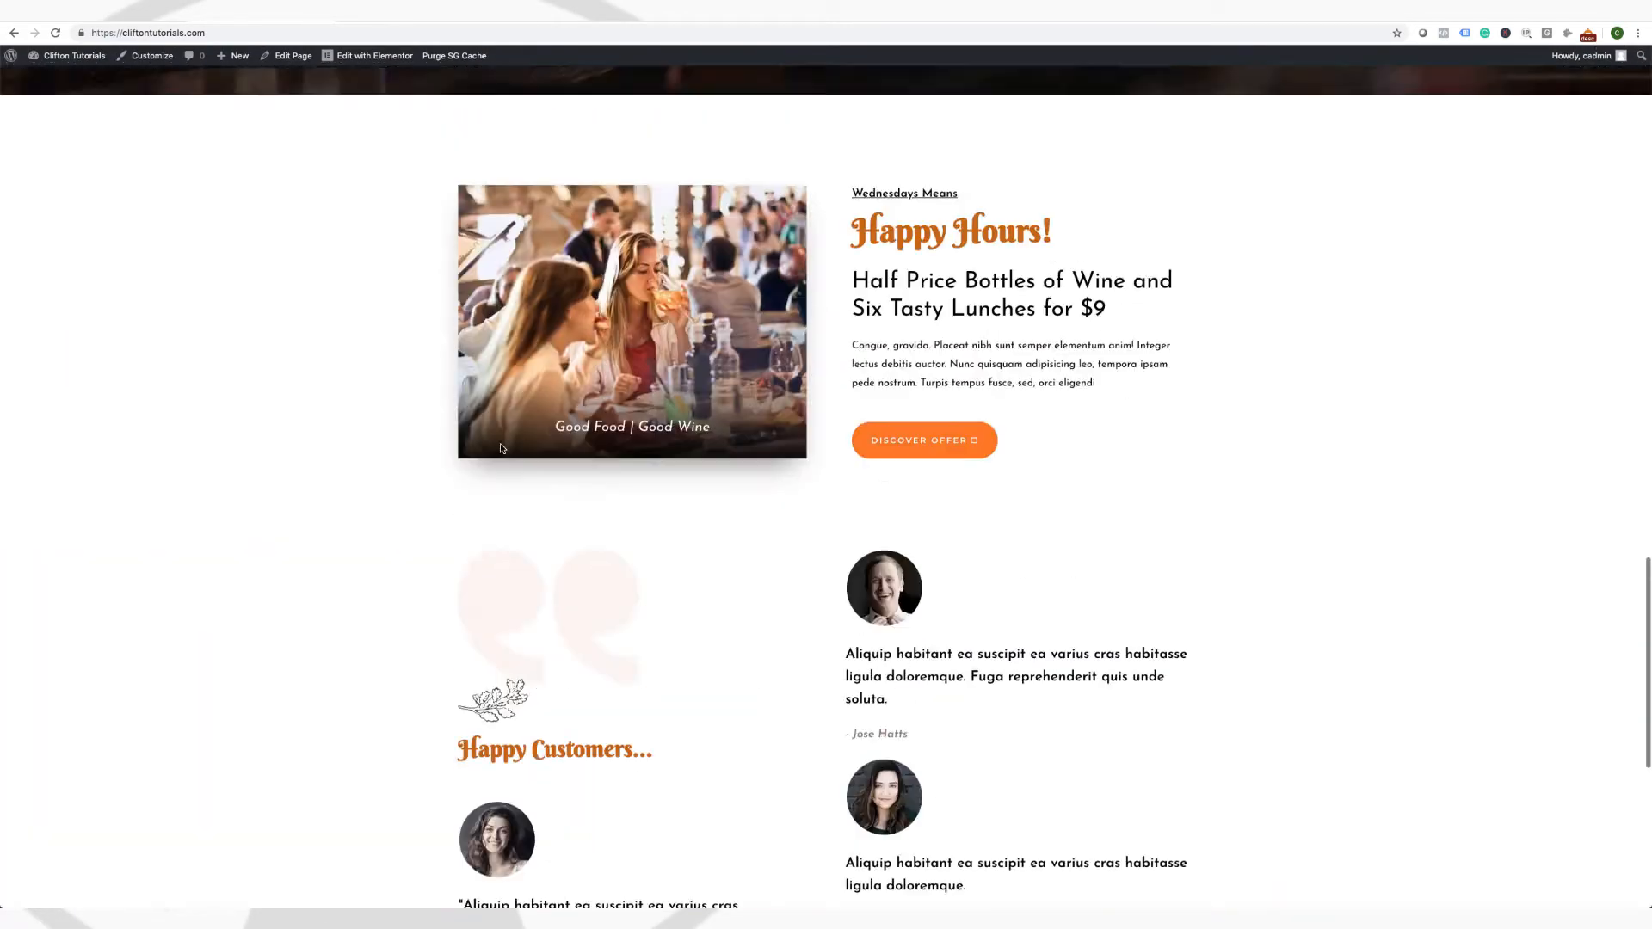
{"action": "scroll", "coordinate": [502, 448], "scroll_direction": "up", "scroll_amount": 15}
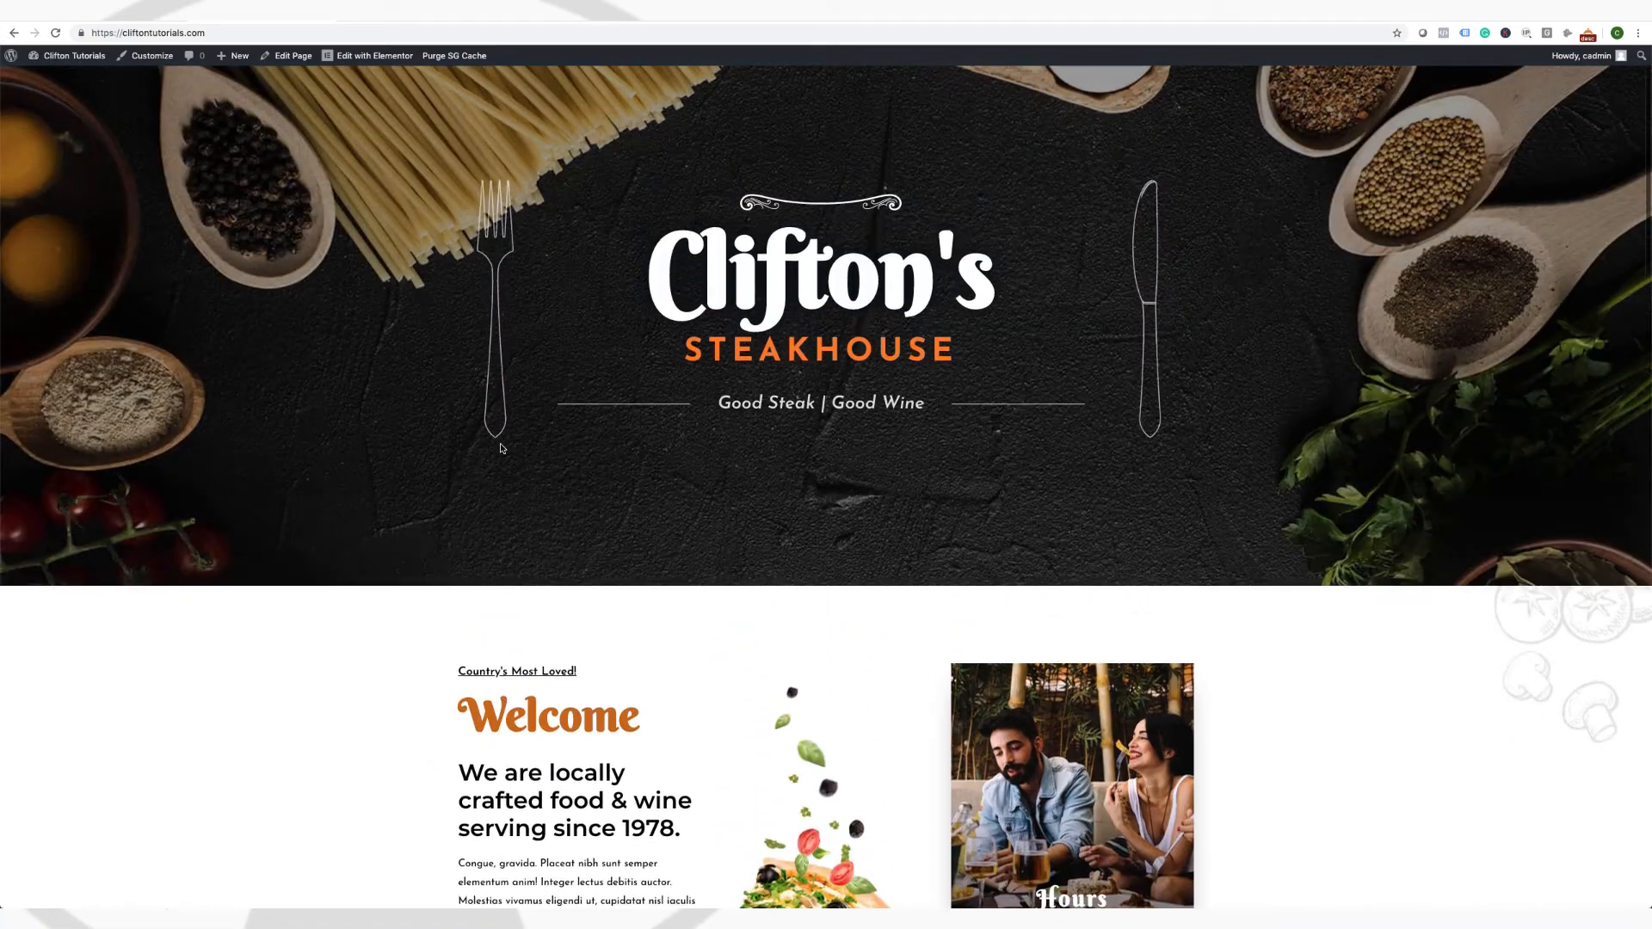
{"action": "scroll", "coordinate": [502, 447], "scroll_direction": "up", "scroll_amount": 2}
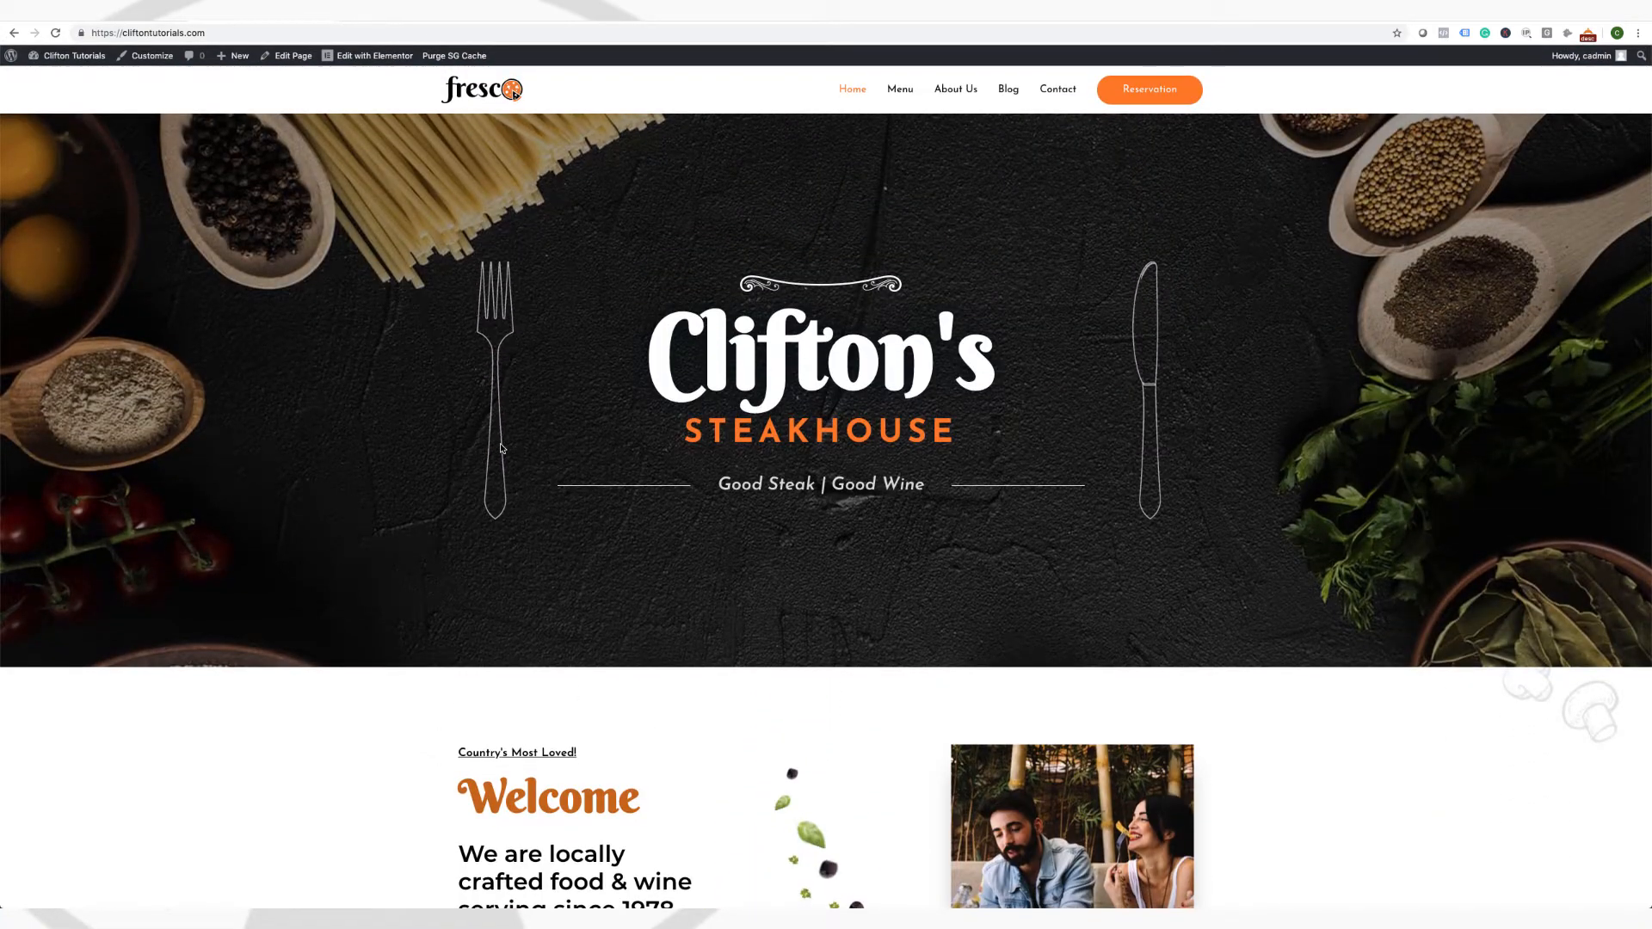
{"action": "scroll", "coordinate": [502, 448], "scroll_direction": "down", "scroll_amount": 5}
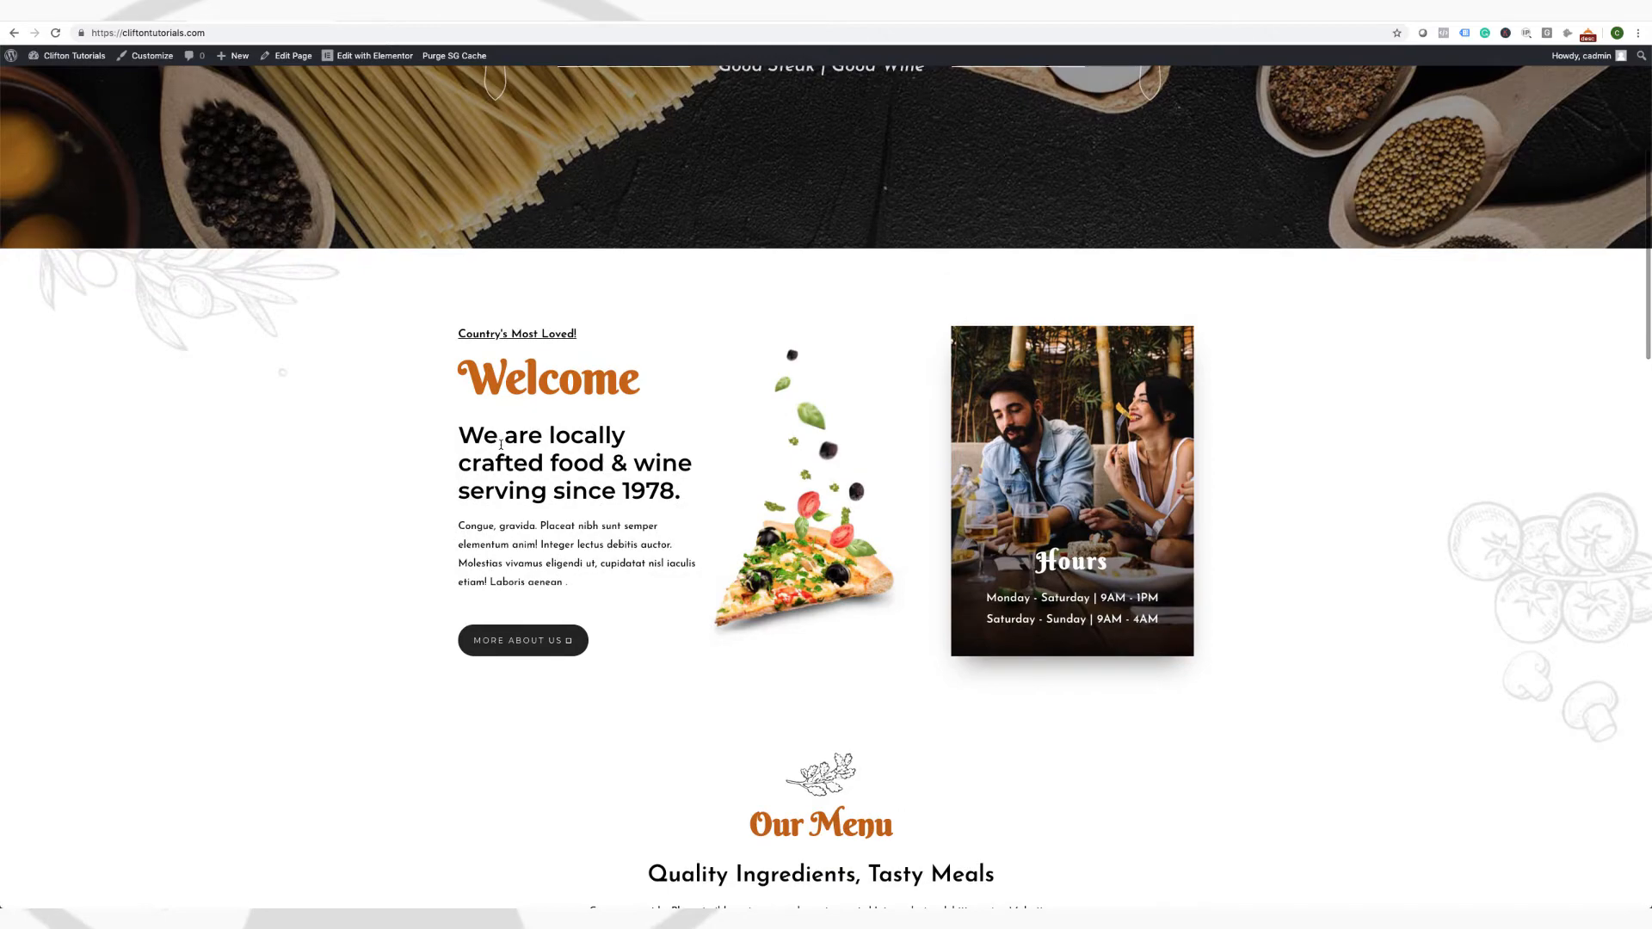
{"action": "scroll", "coordinate": [501, 444], "scroll_direction": "down", "scroll_amount": 10}
{"action": "scroll", "coordinate": [501, 446], "scroll_direction": "up", "scroll_amount": 8}
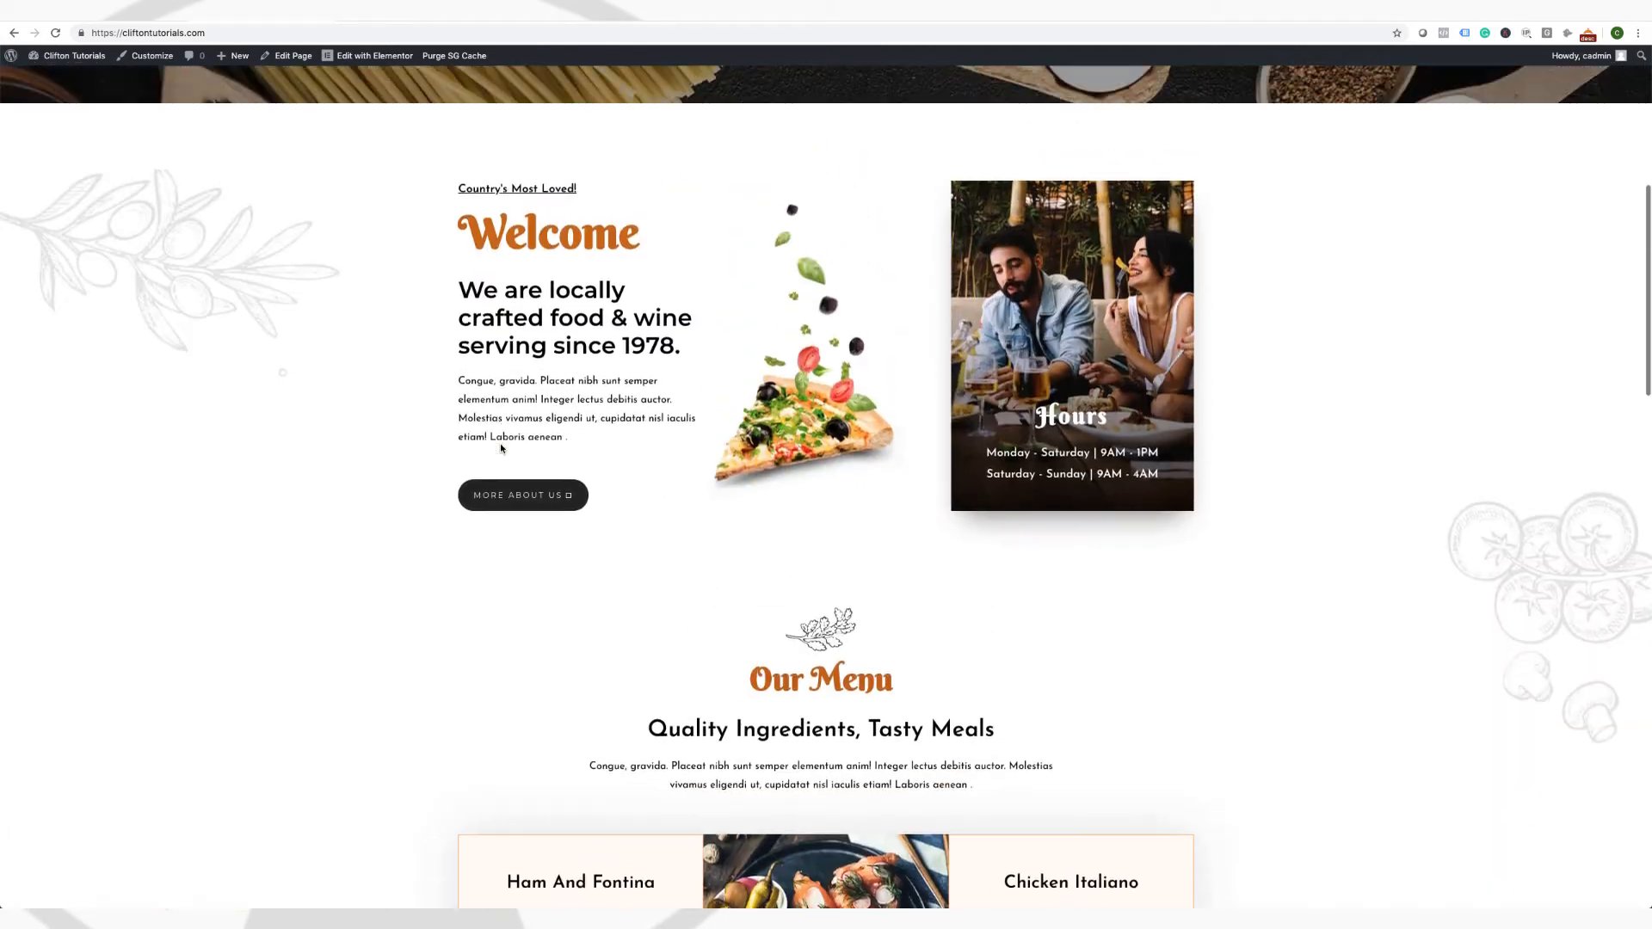
{"action": "scroll", "coordinate": [501, 447], "scroll_direction": "up", "scroll_amount": 7}
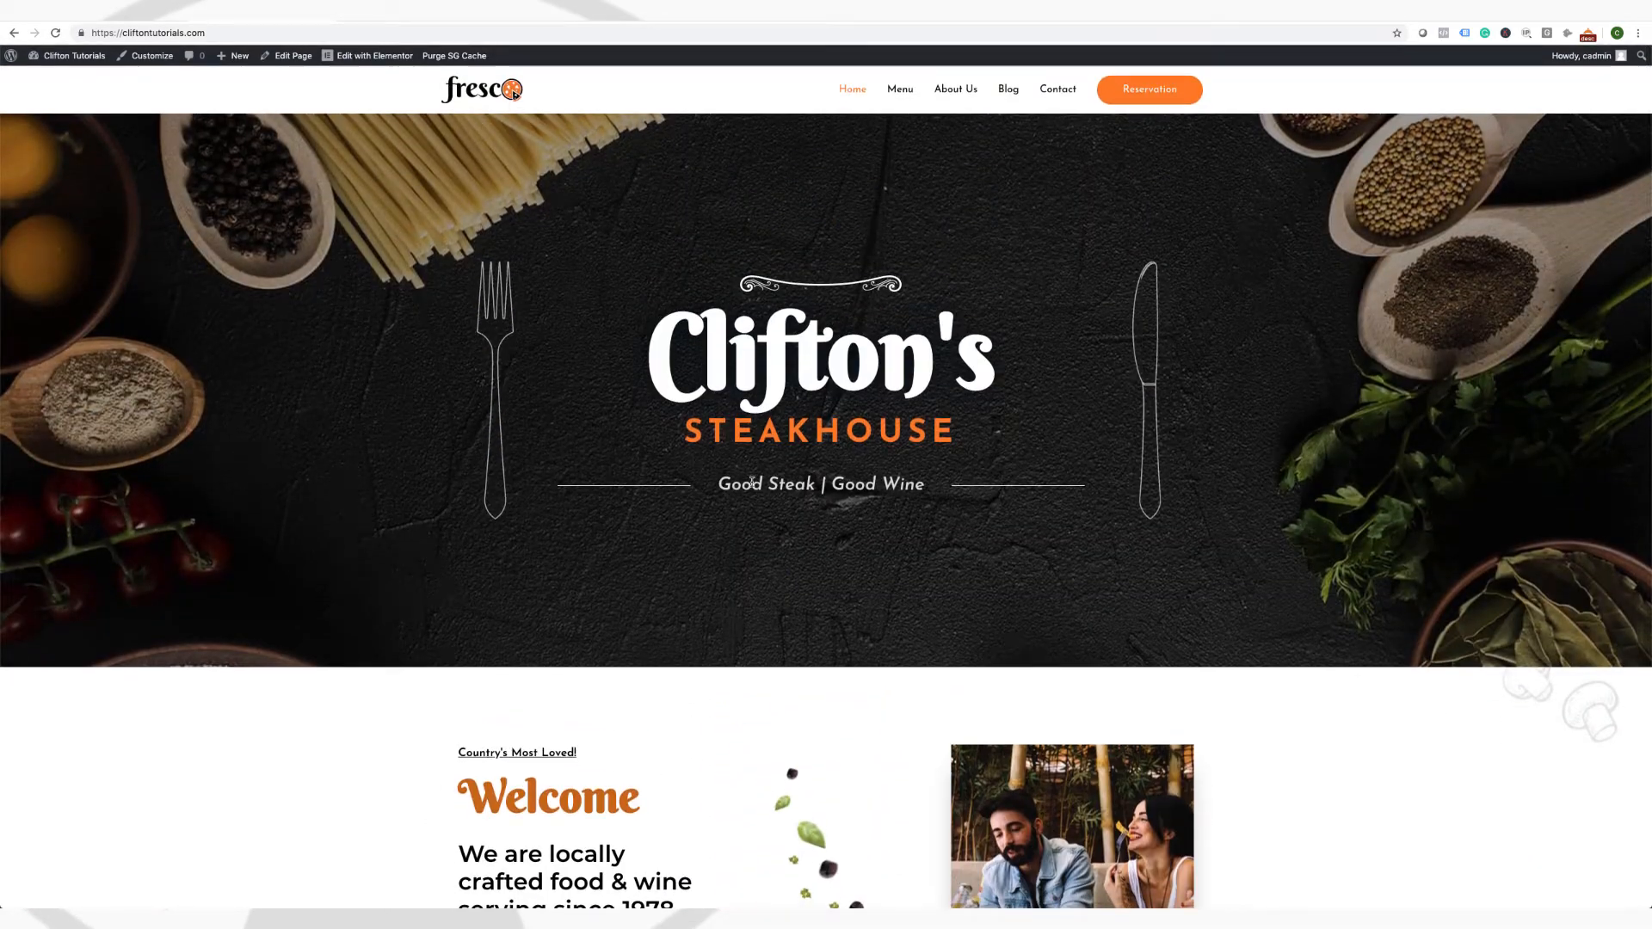
{"action": "scroll", "coordinate": [752, 482], "scroll_direction": "down", "scroll_amount": 8}
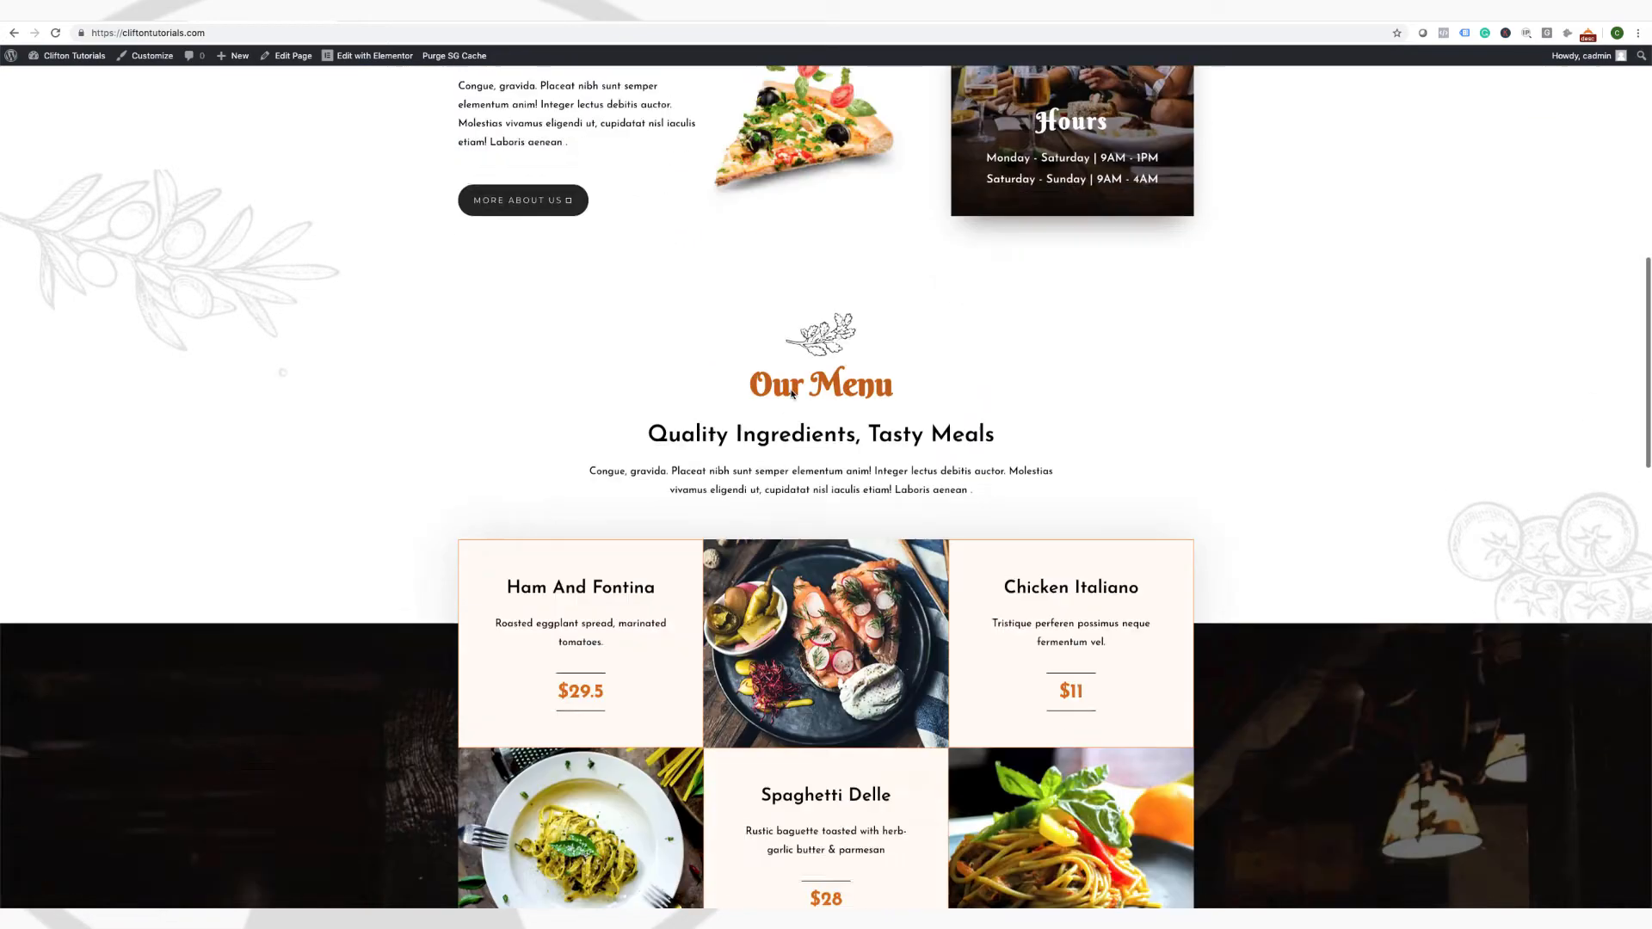
{"action": "scroll", "coordinate": [792, 393], "scroll_direction": "down", "scroll_amount": 4}
{"action": "scroll", "coordinate": [808, 512], "scroll_direction": "down", "scroll_amount": 8}
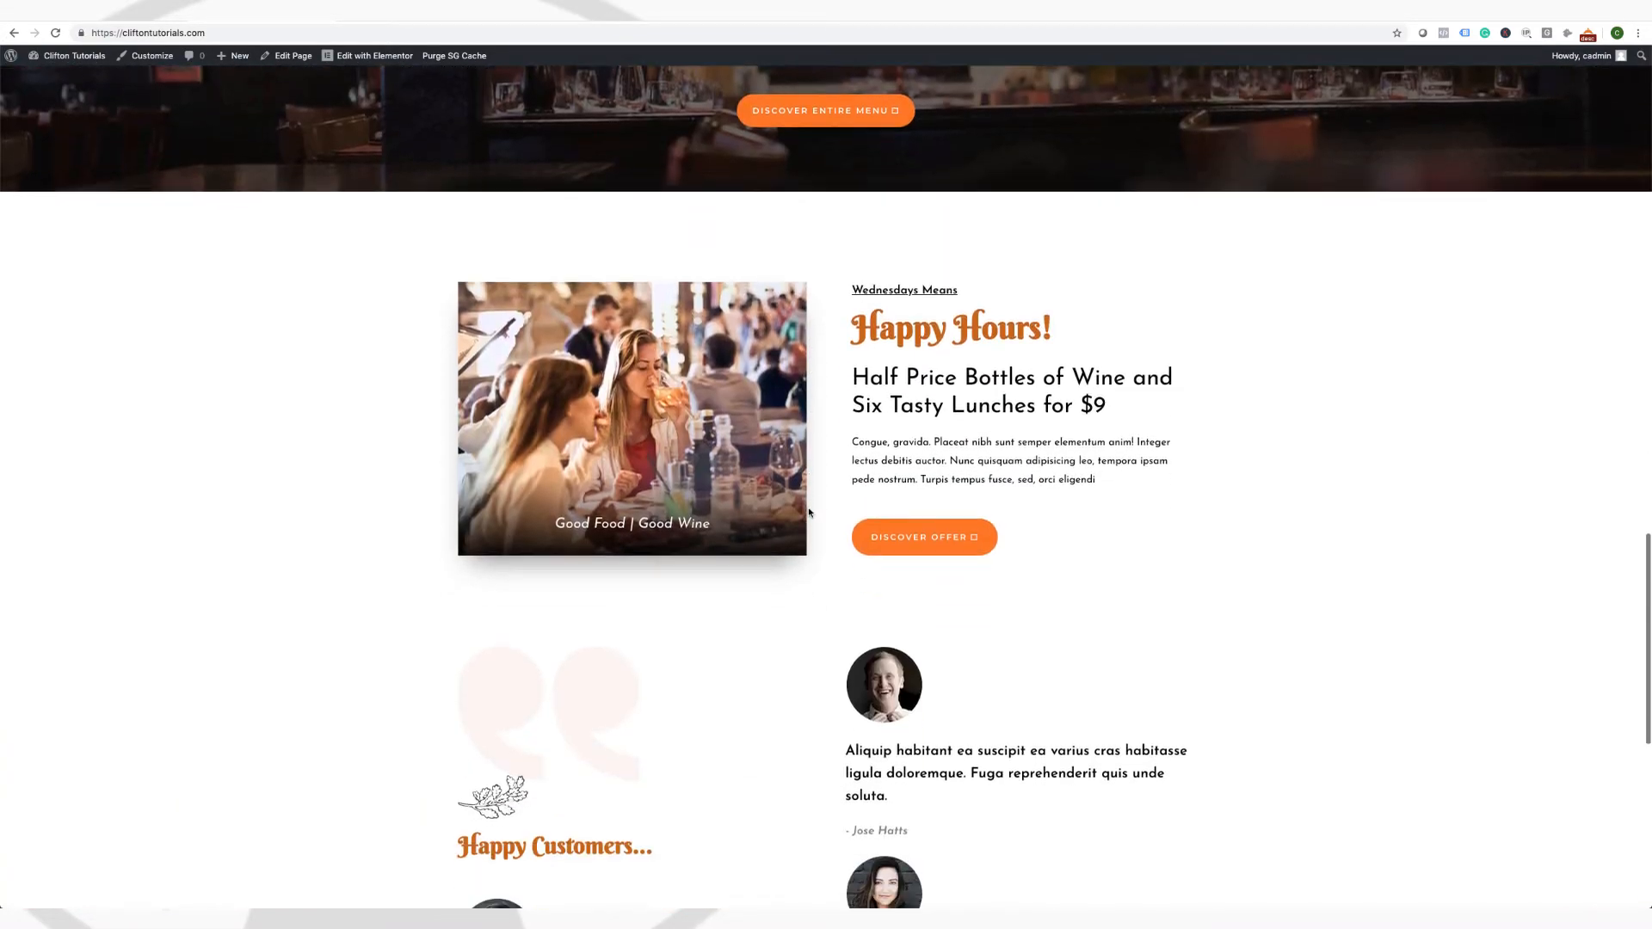
{"action": "scroll", "coordinate": [968, 490], "scroll_direction": "down", "scroll_amount": 7}
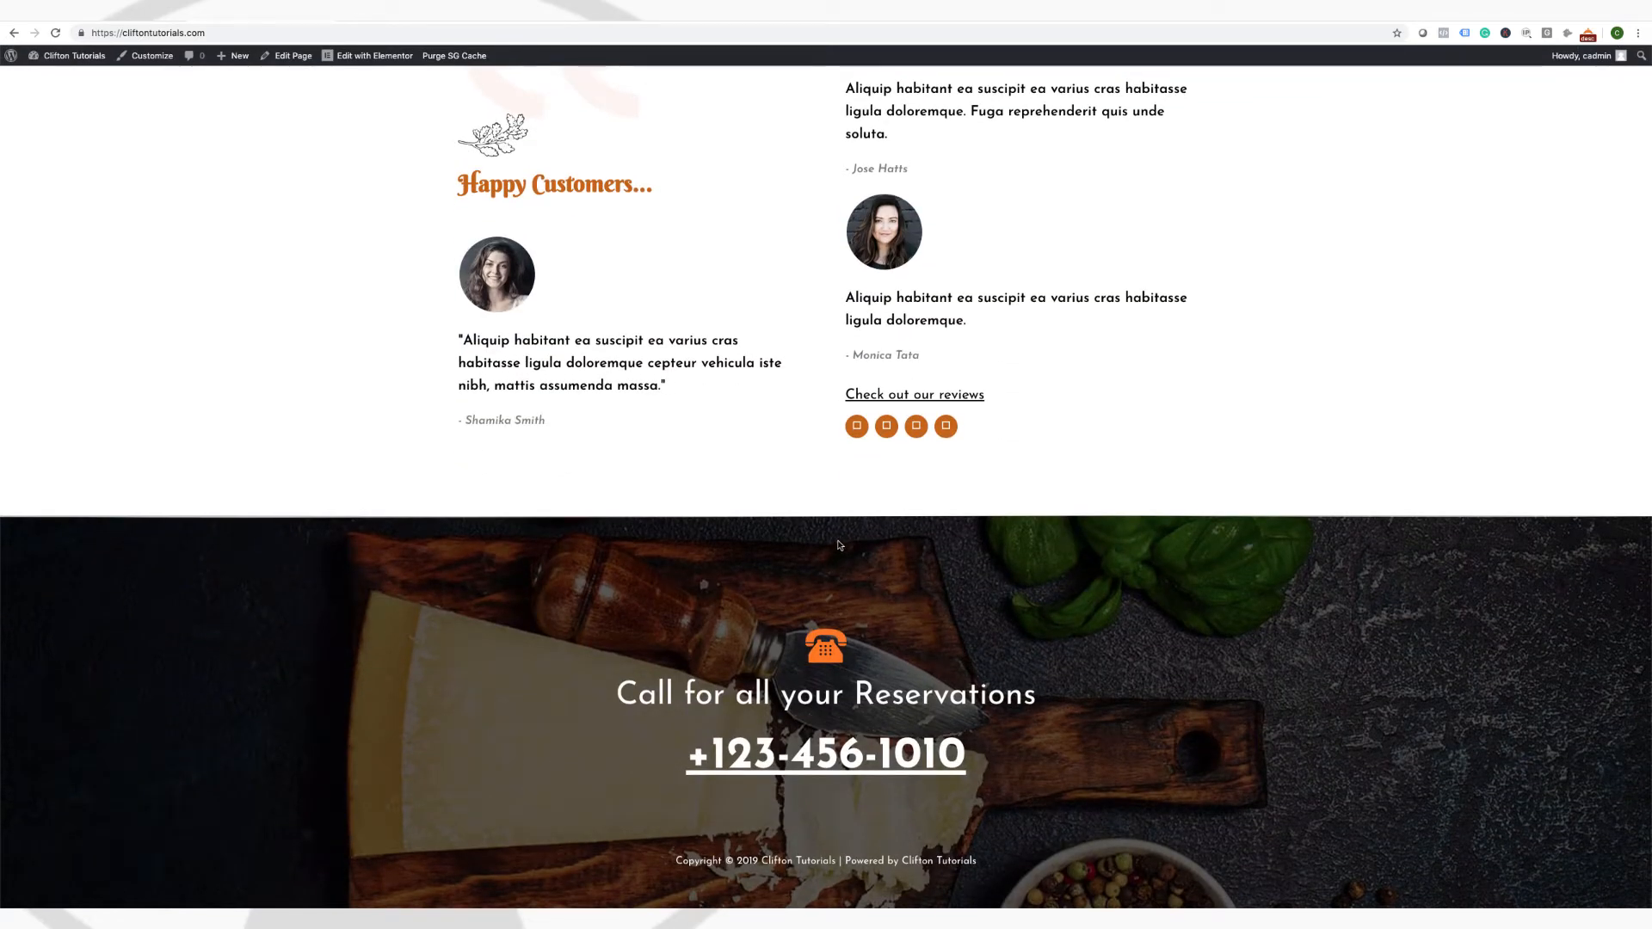
{"action": "scroll", "coordinate": [839, 544], "scroll_direction": "up", "scroll_amount": 15}
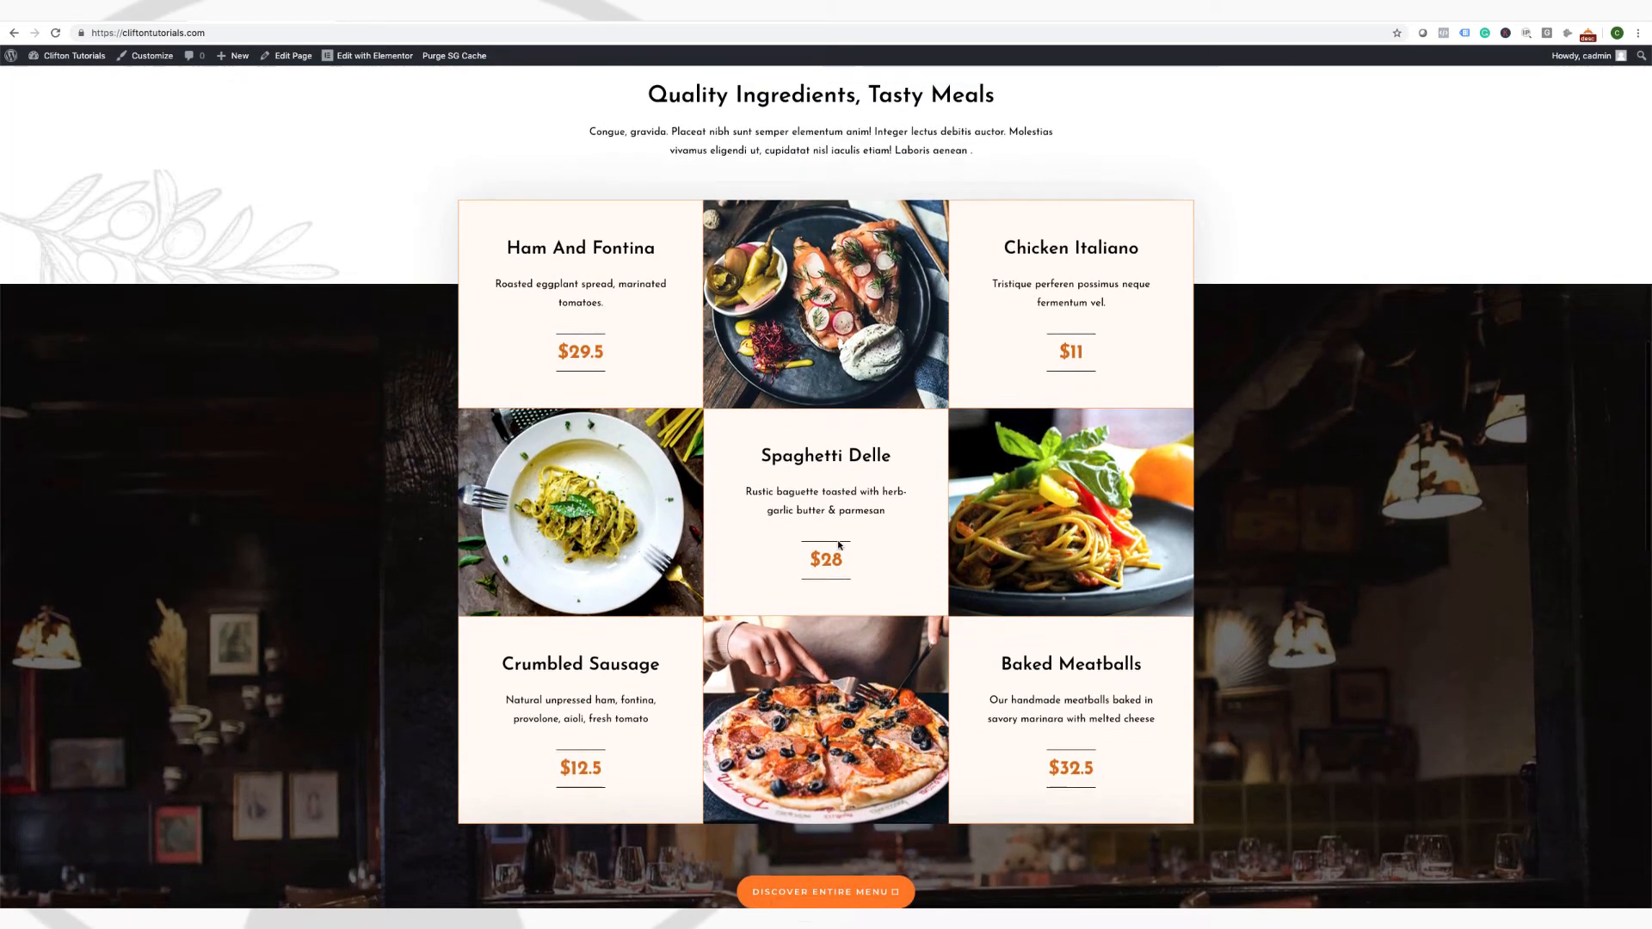
{"action": "scroll", "coordinate": [839, 545], "scroll_direction": "up", "scroll_amount": 6}
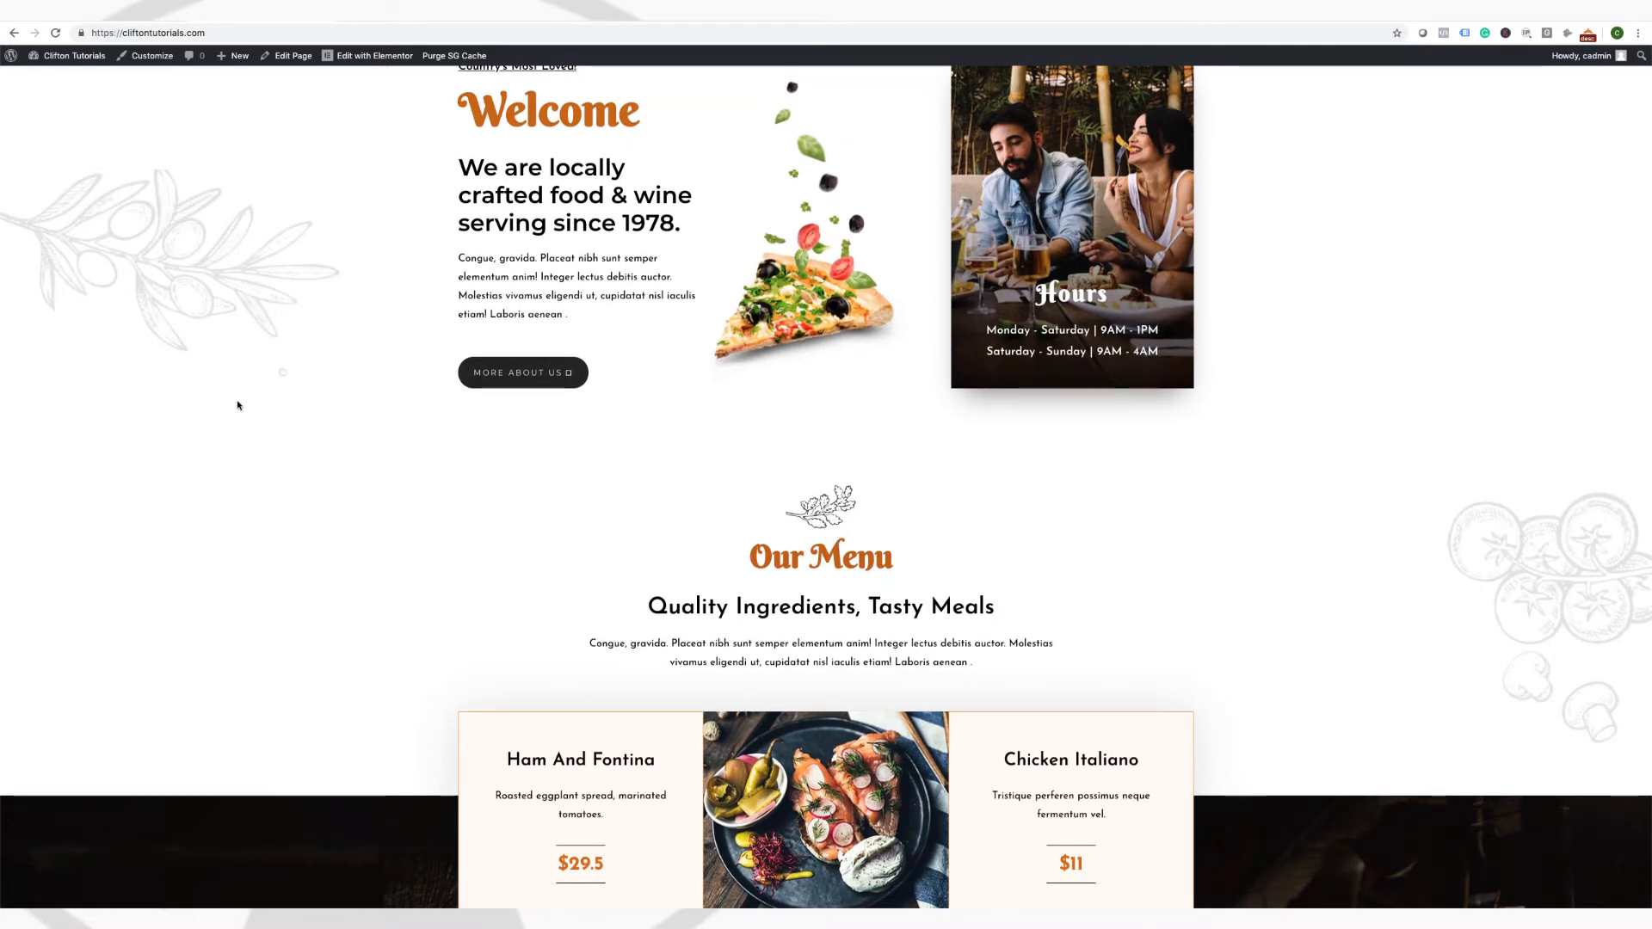
{"action": "scroll", "coordinate": [306, 394], "scroll_direction": "up", "scroll_amount": 7}
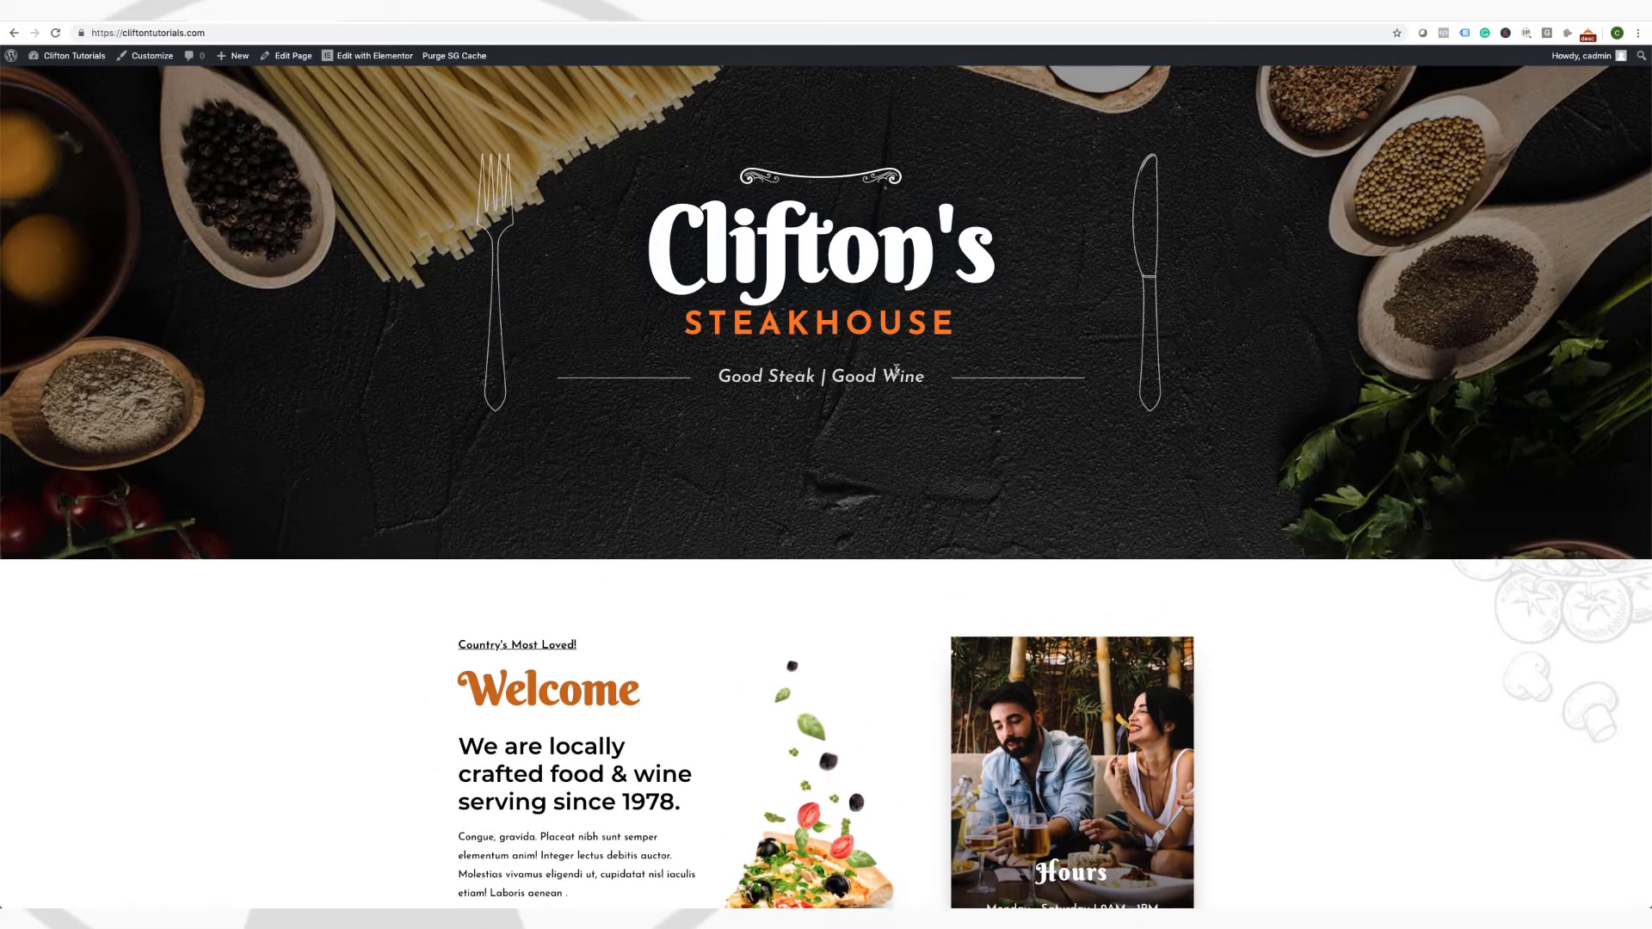
{"action": "scroll", "coordinate": [896, 370], "scroll_direction": "up", "scroll_amount": 2}
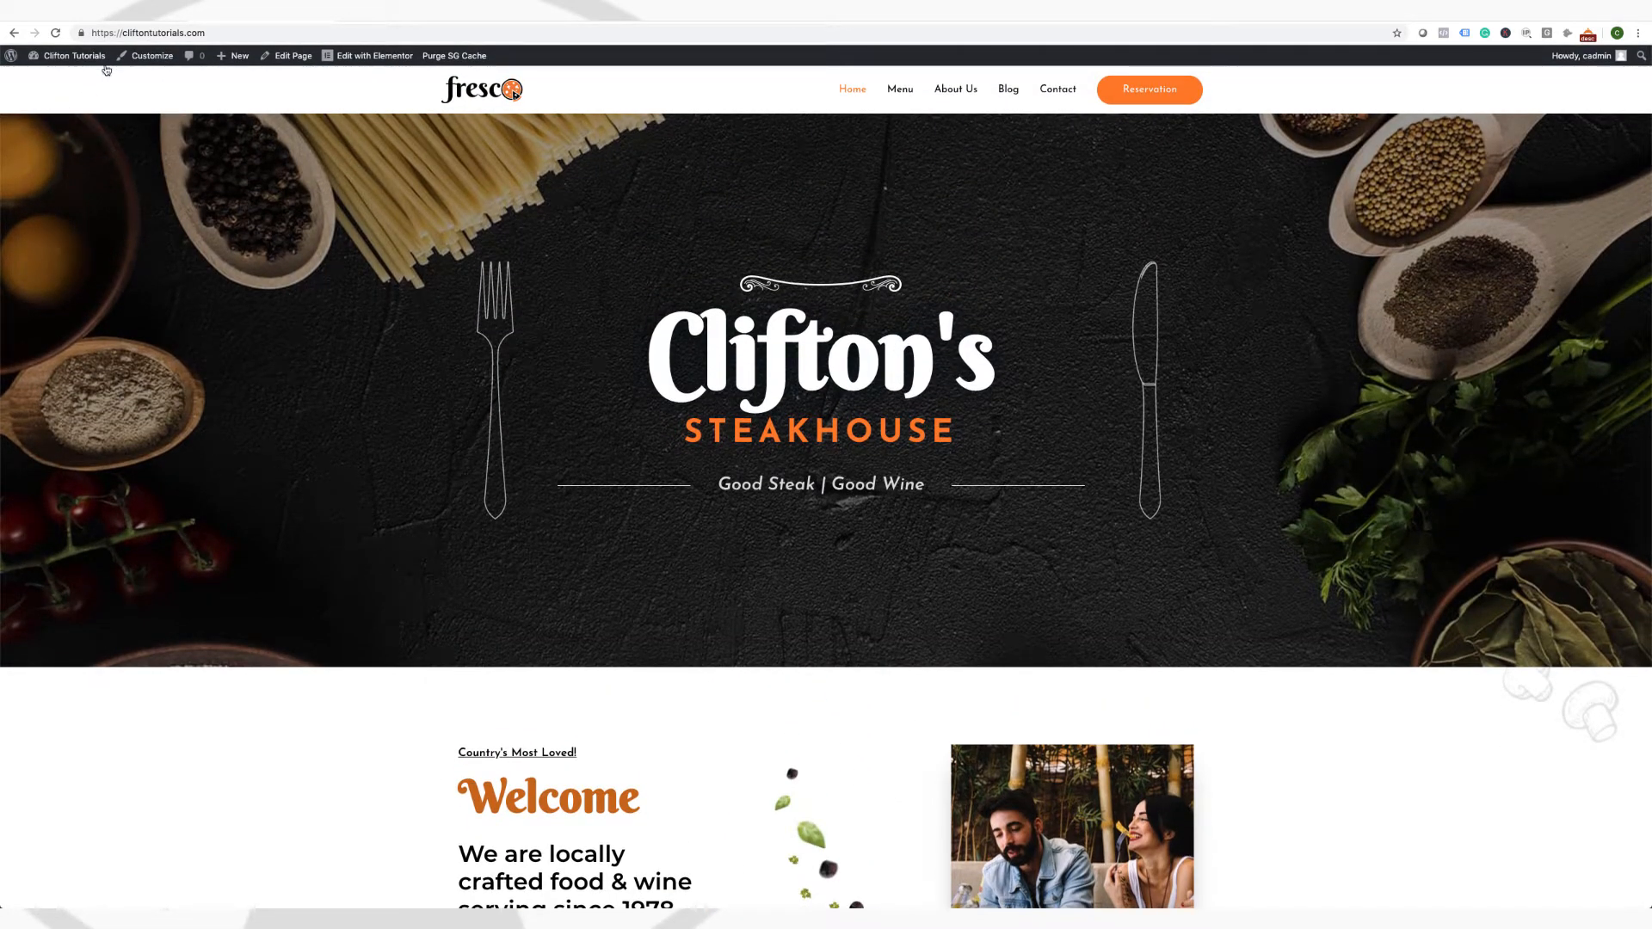
Return to the WordPress dashboard and search the new plugins directory for Astra Starter Sites
{"action": "left_click", "coordinate": [62, 76]}
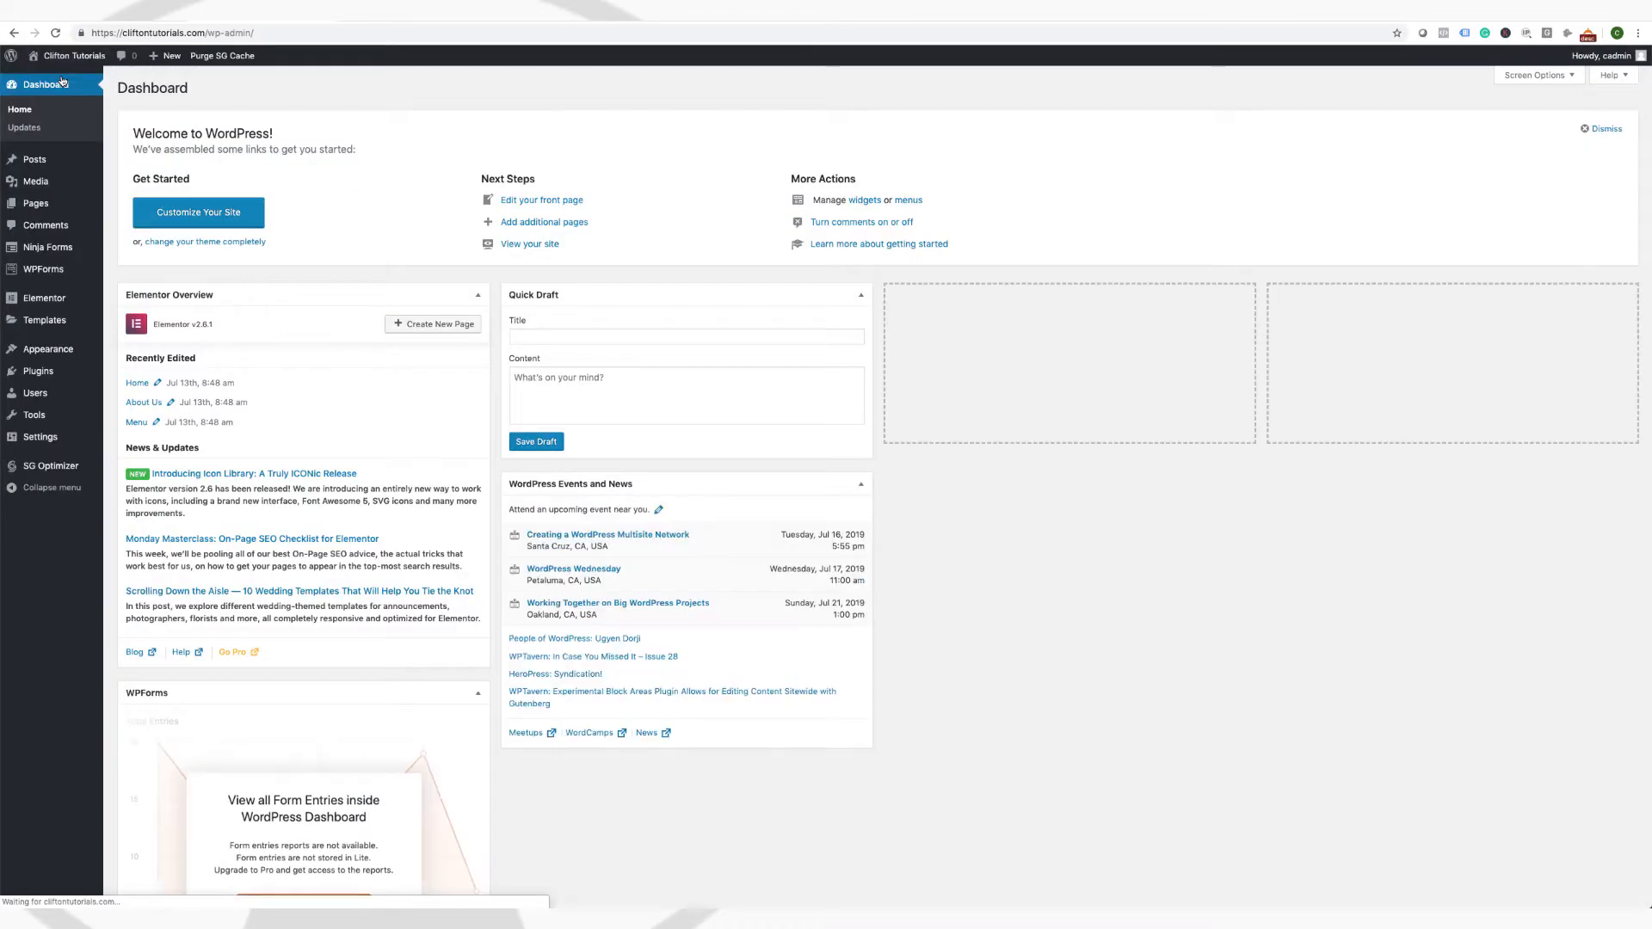
{"action": "mouse_move", "coordinate": [45, 378]}
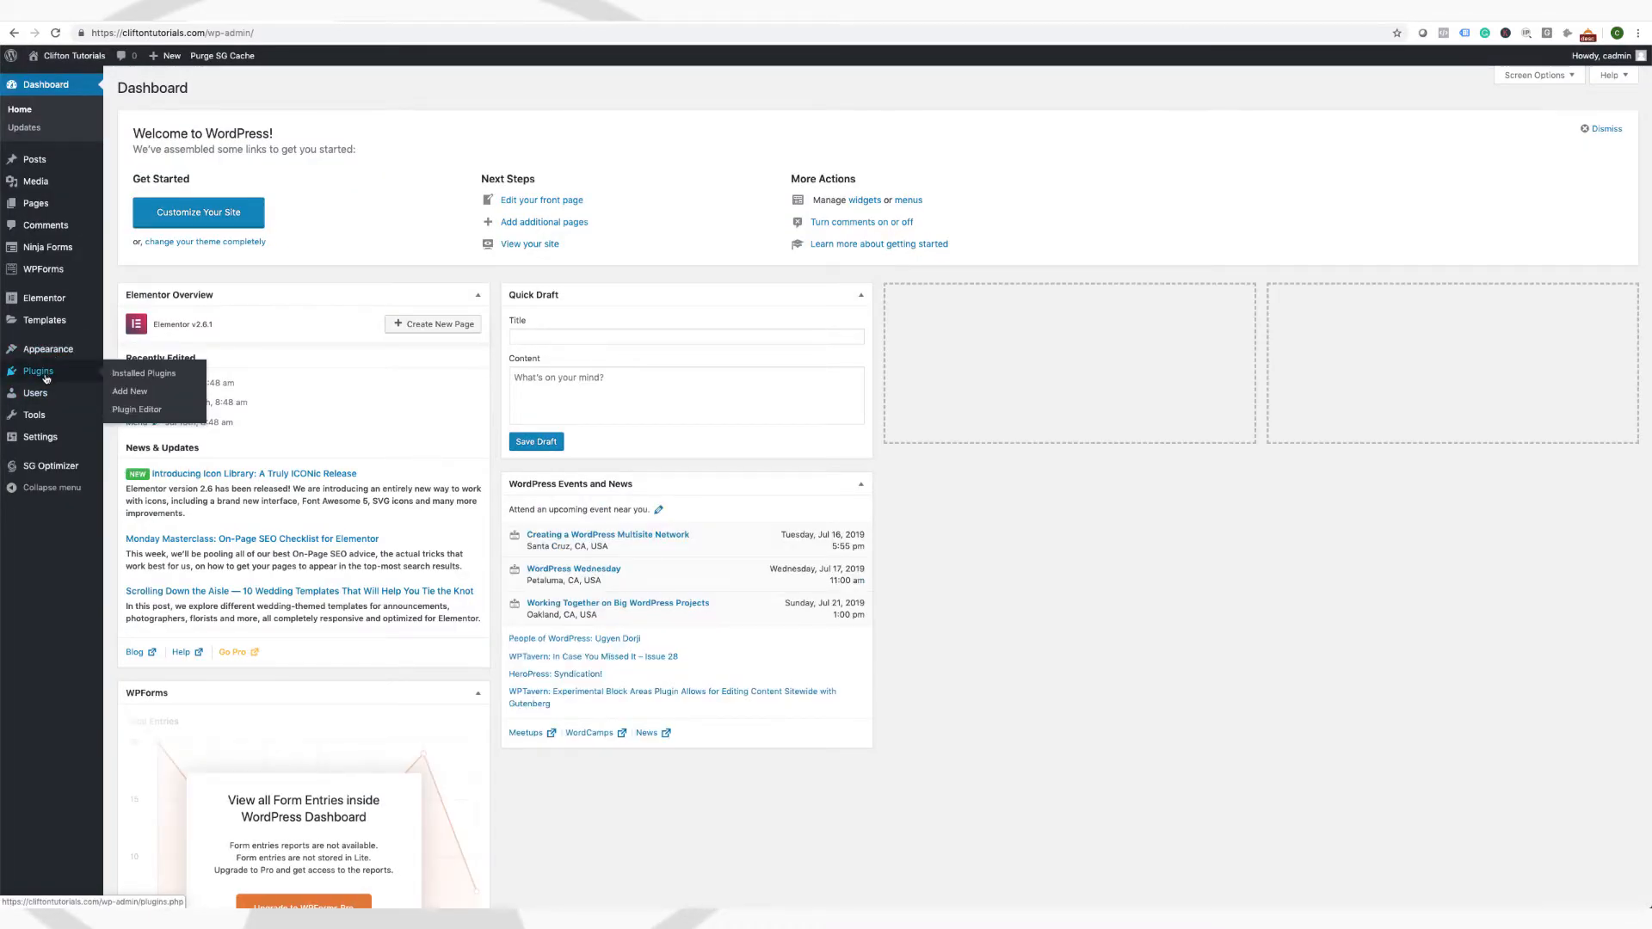
{"action": "left_click", "coordinate": [136, 392]}
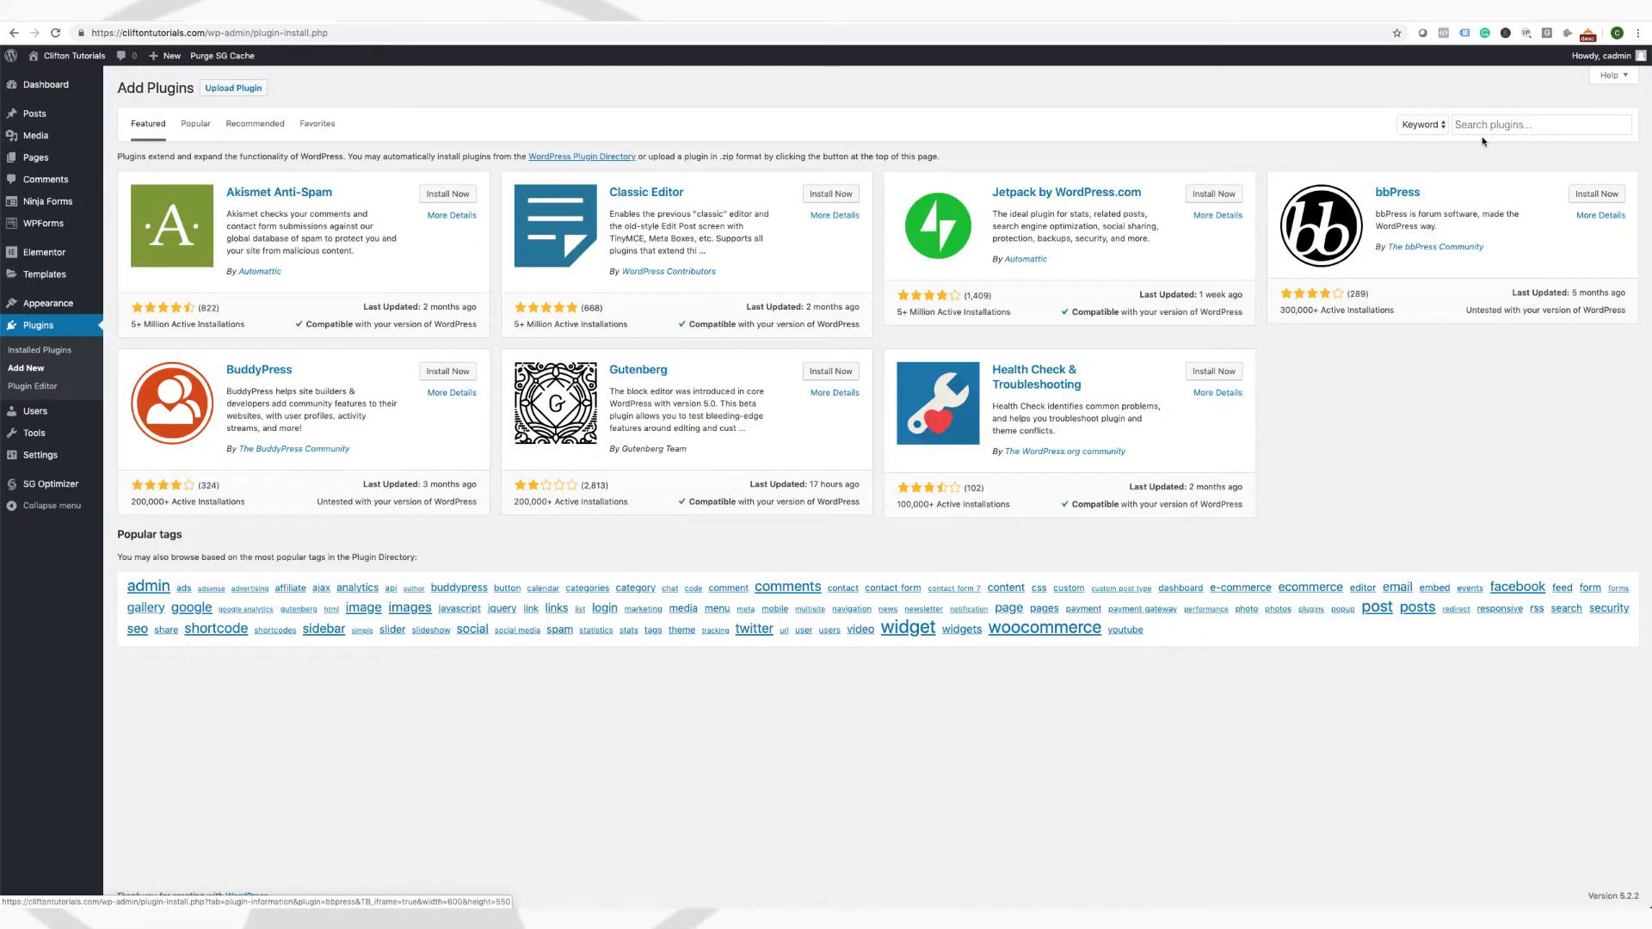
{"action": "left_click", "coordinate": [1480, 124]}
{"action": "type", "text": "Ast"}
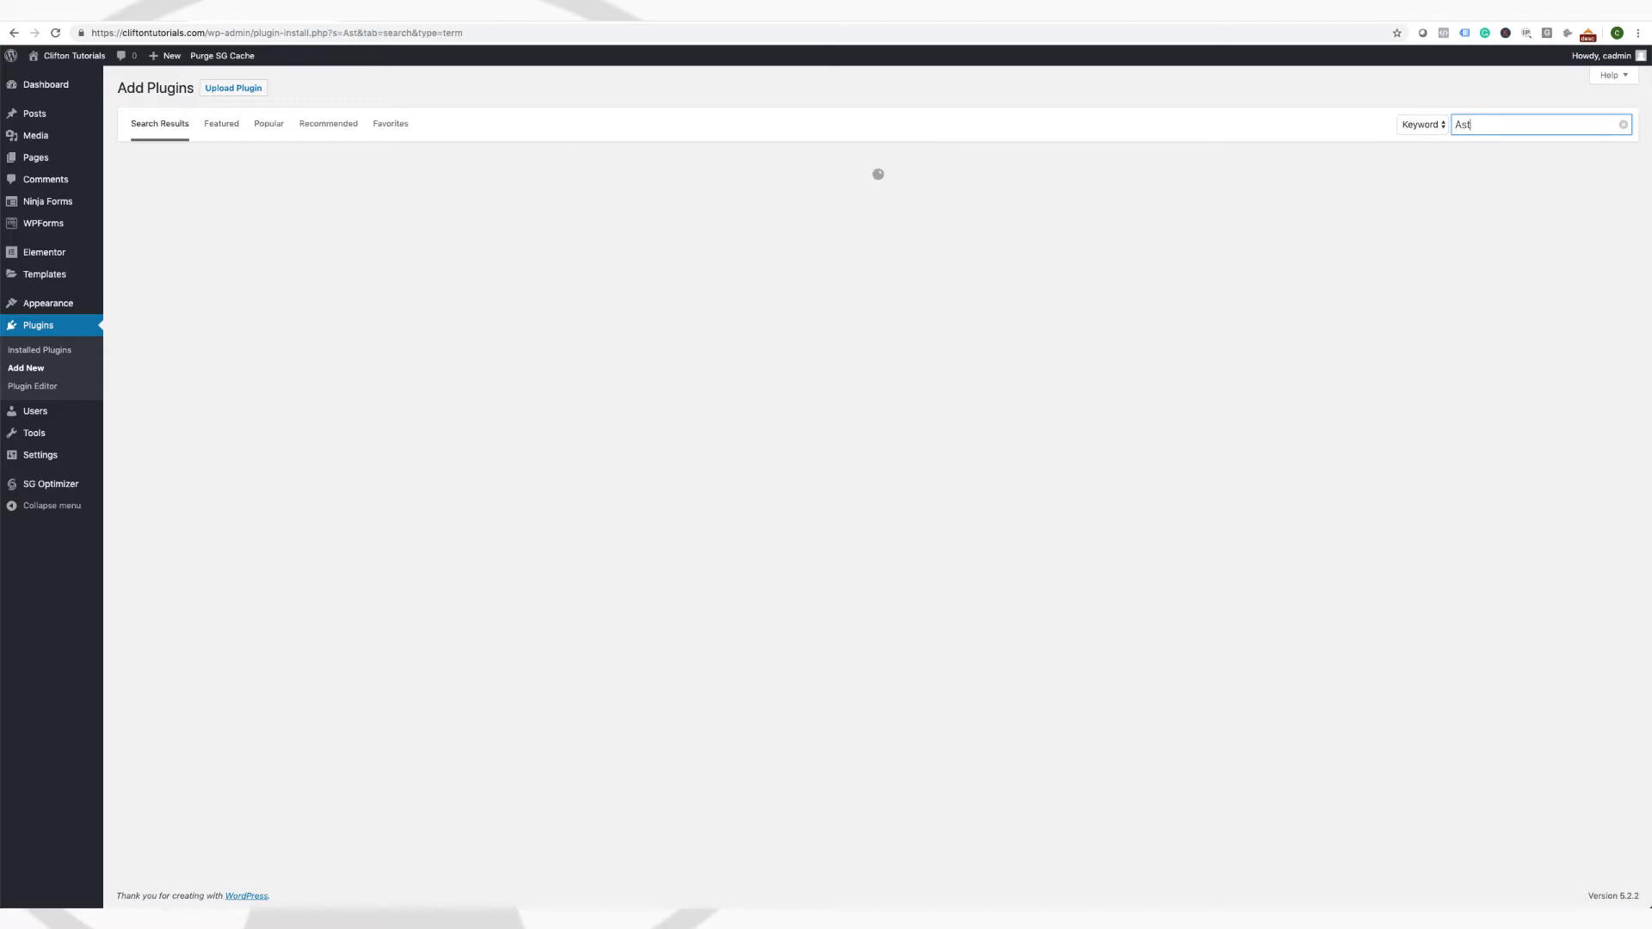
{"action": "type", "text": "ra Starter"}
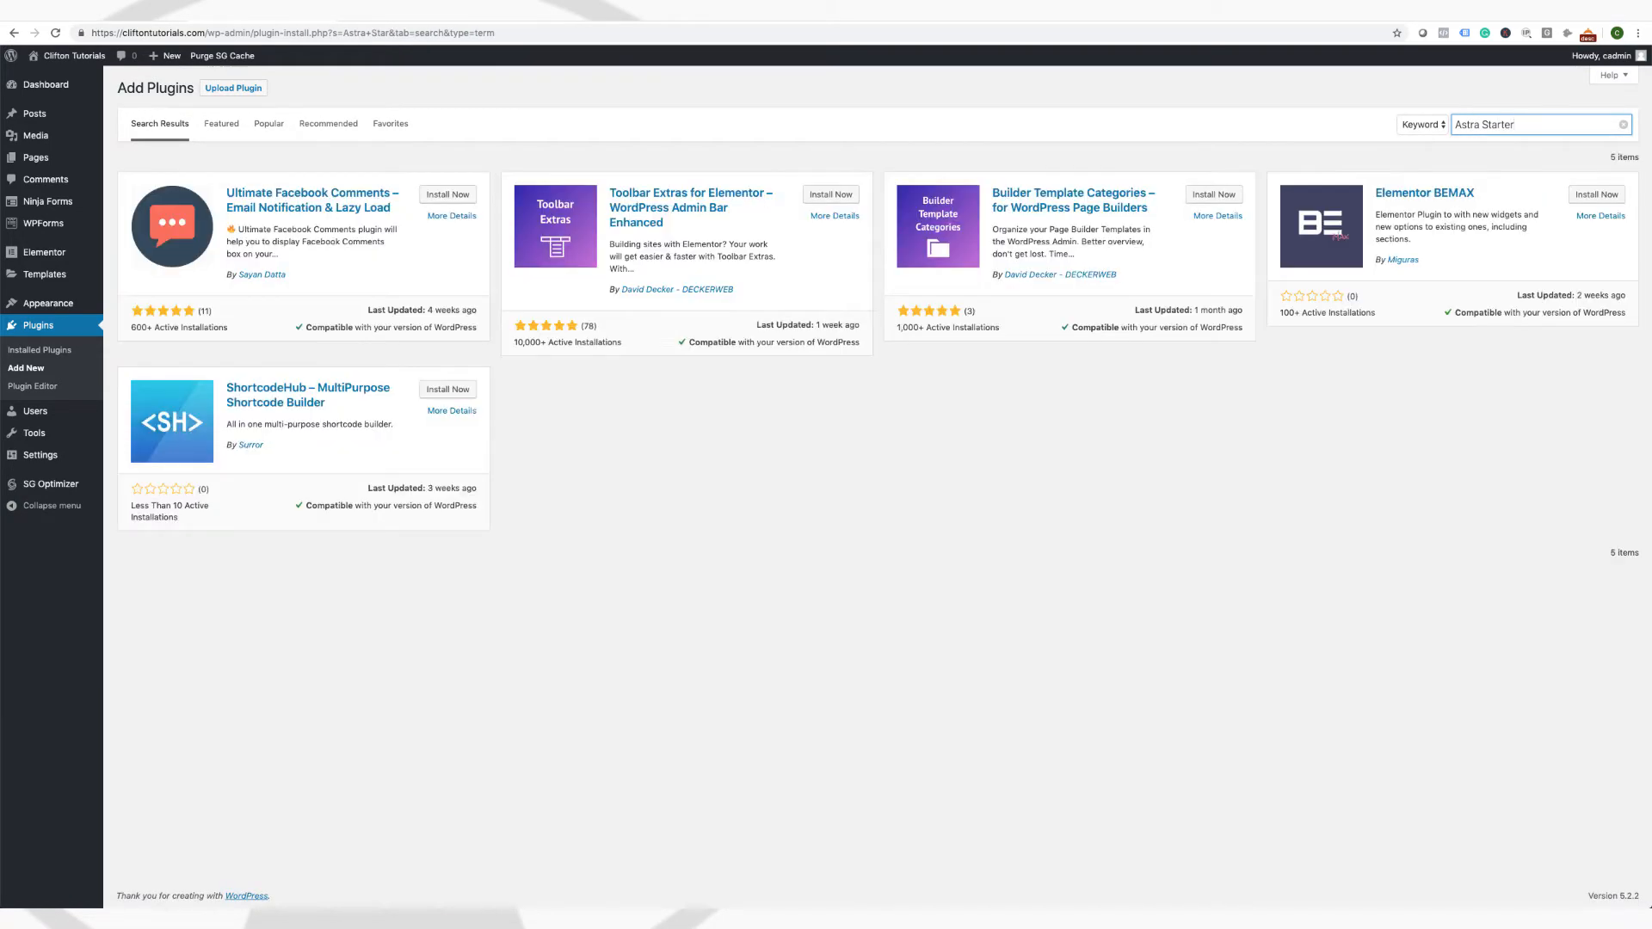
{"action": "type", "text": " Sites"}
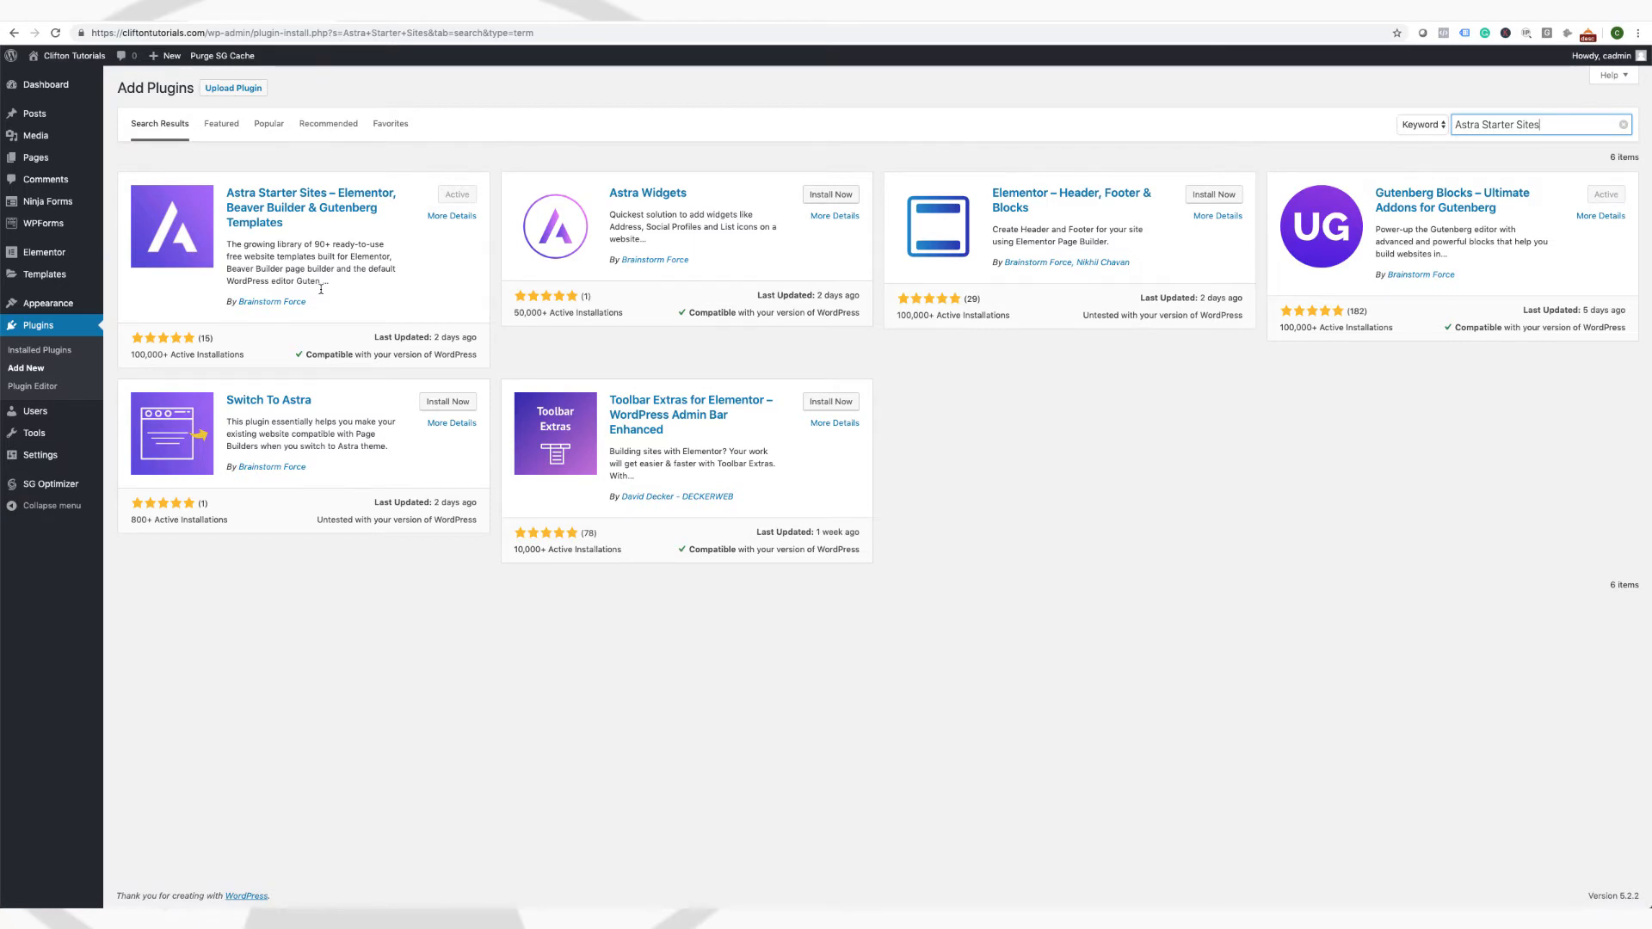
{"action": "mouse_move", "coordinate": [72, 64]}
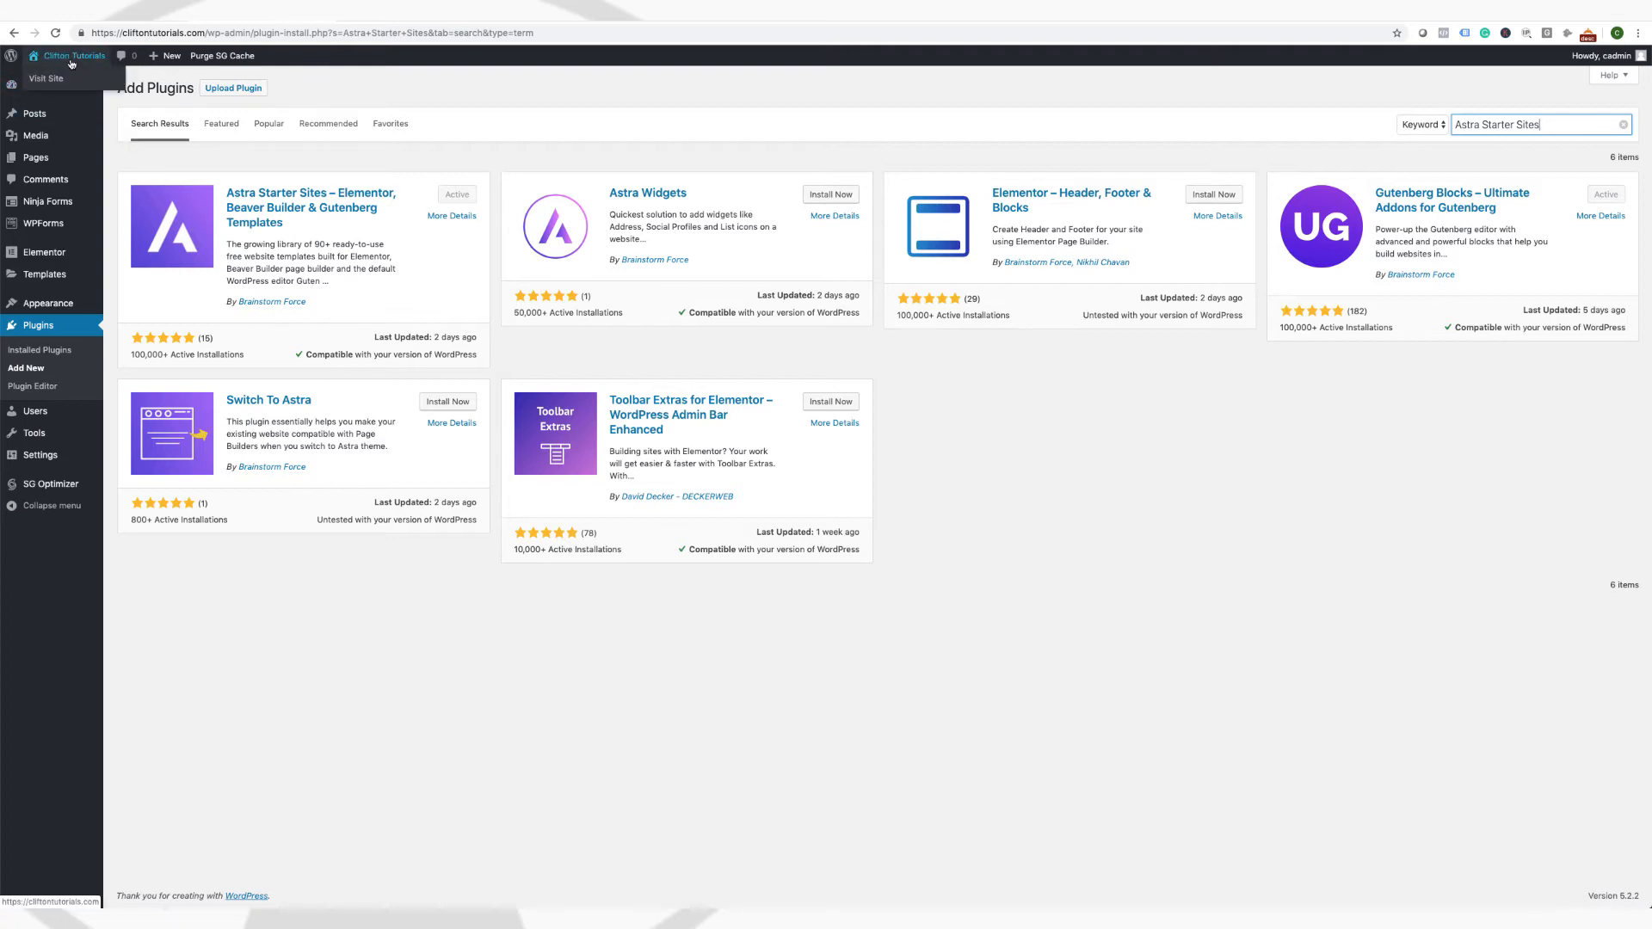